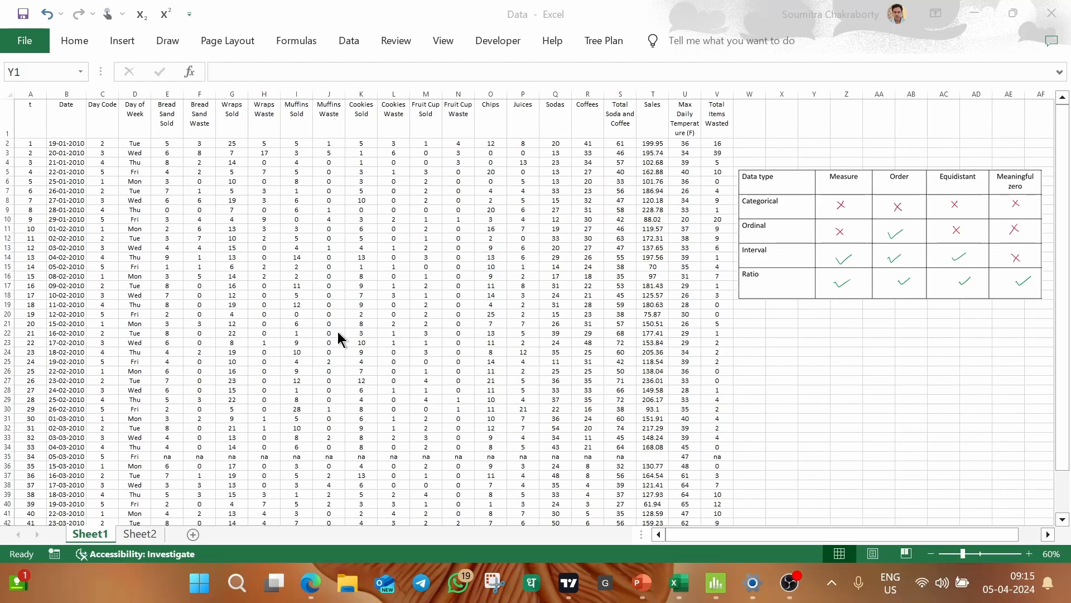
Examine the day columns, the product columns from Bread Sand Sold to Coffees, and the Max Daily Temperature and Total Items Wasted columns.
click(938, 366)
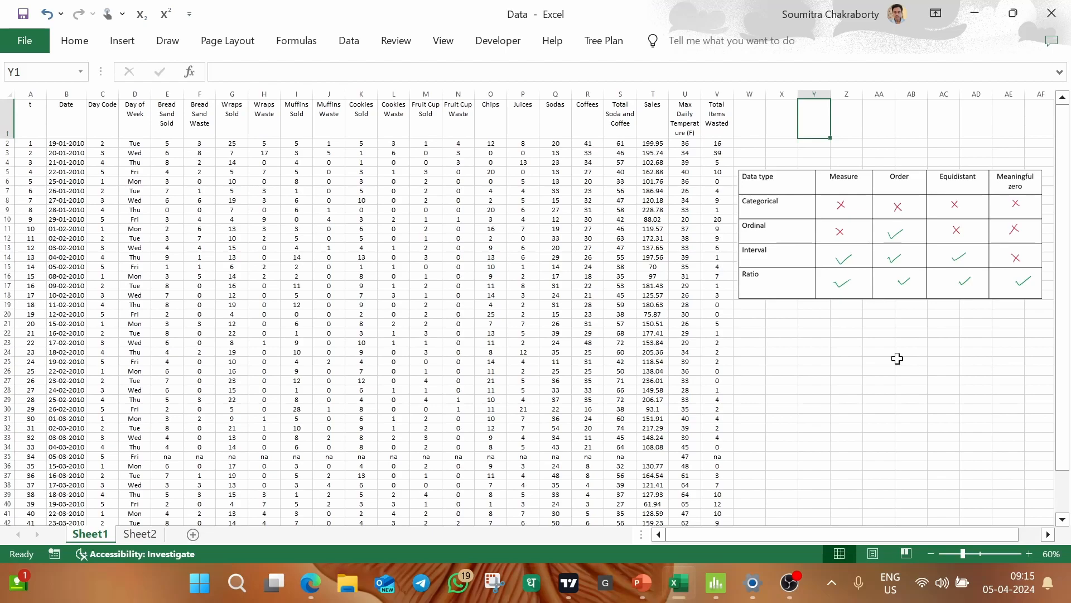
click(835, 352)
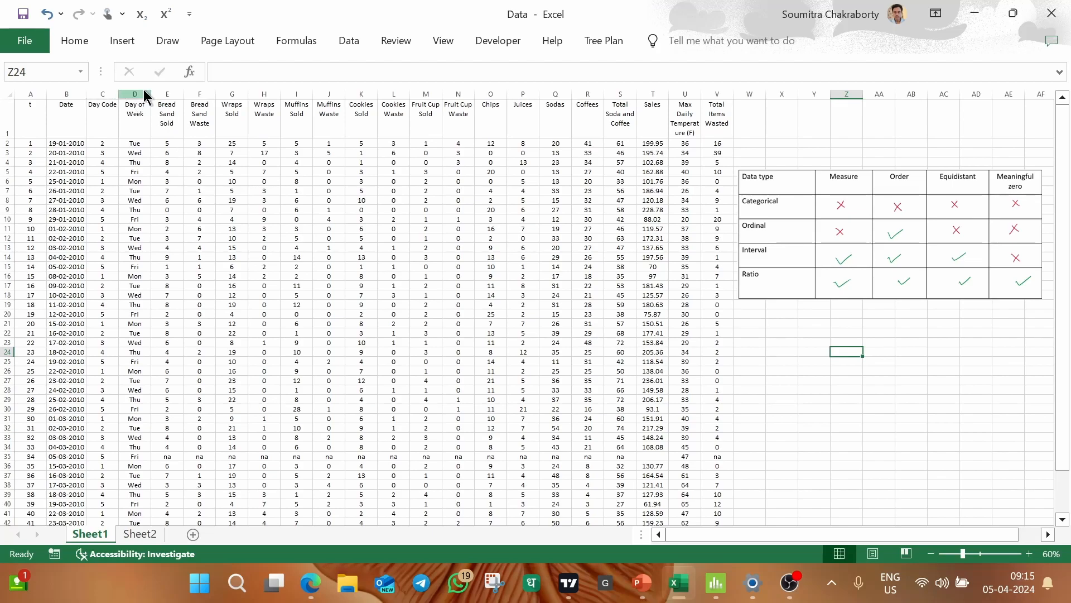
drag(167, 94, 583, 104)
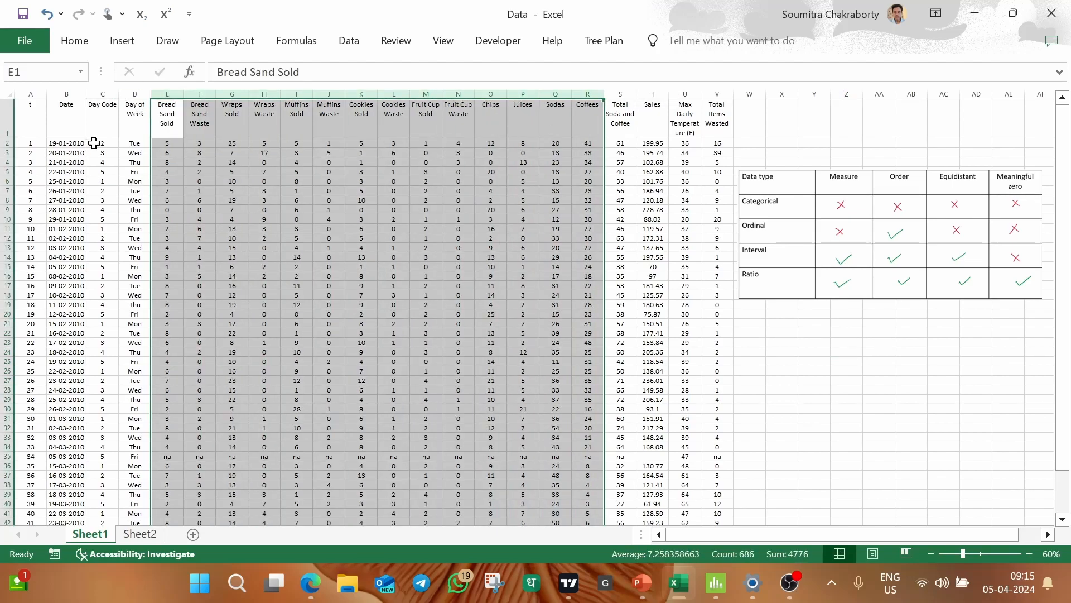
scroll(89, 233, down, 4)
scroll(88, 233, up, 4)
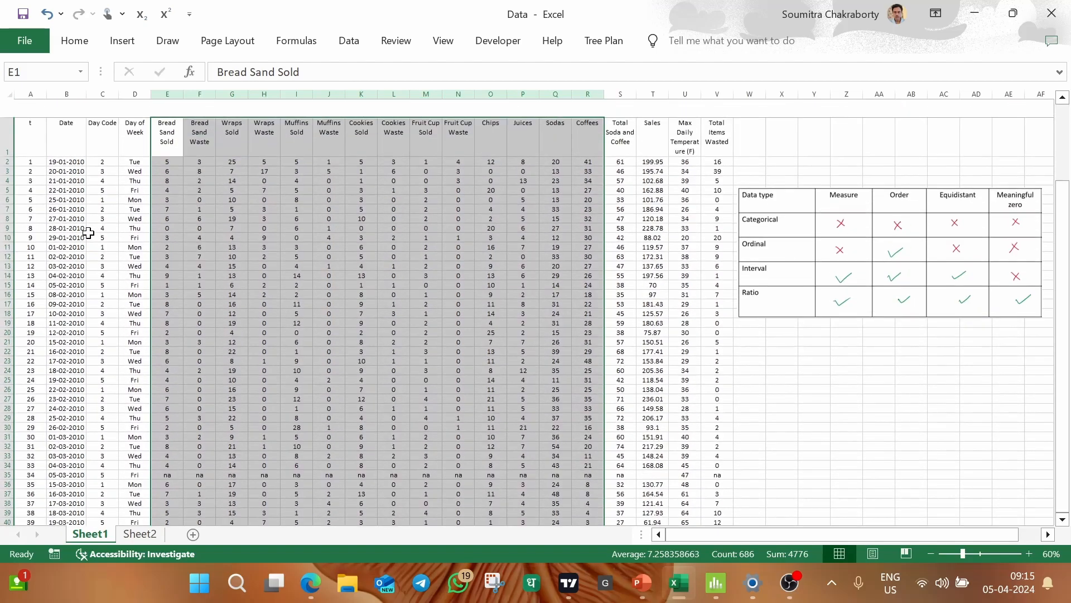
click(114, 151)
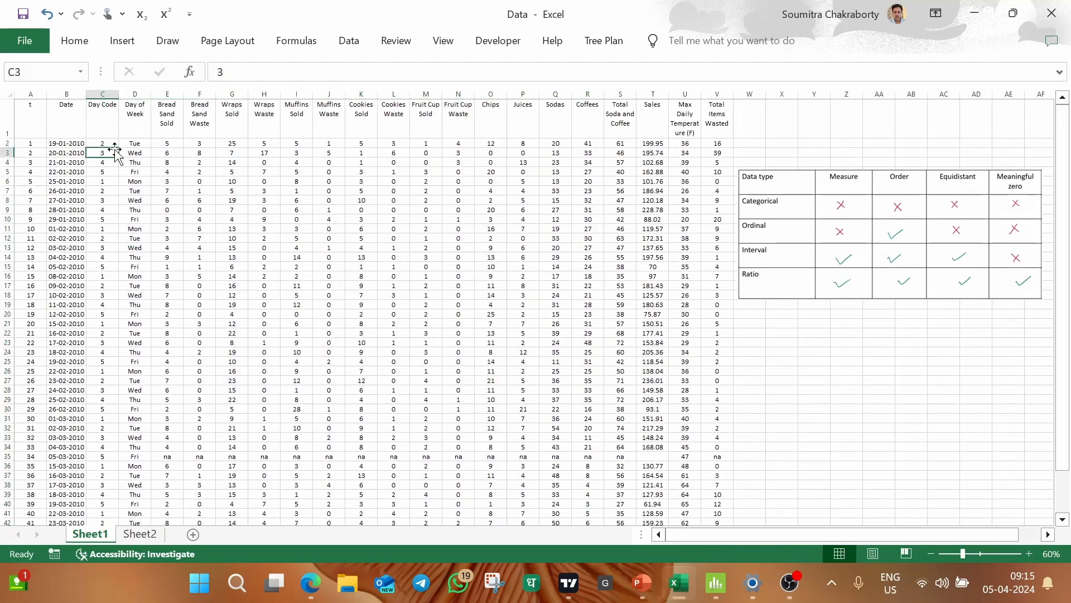
click(98, 117)
click(140, 108)
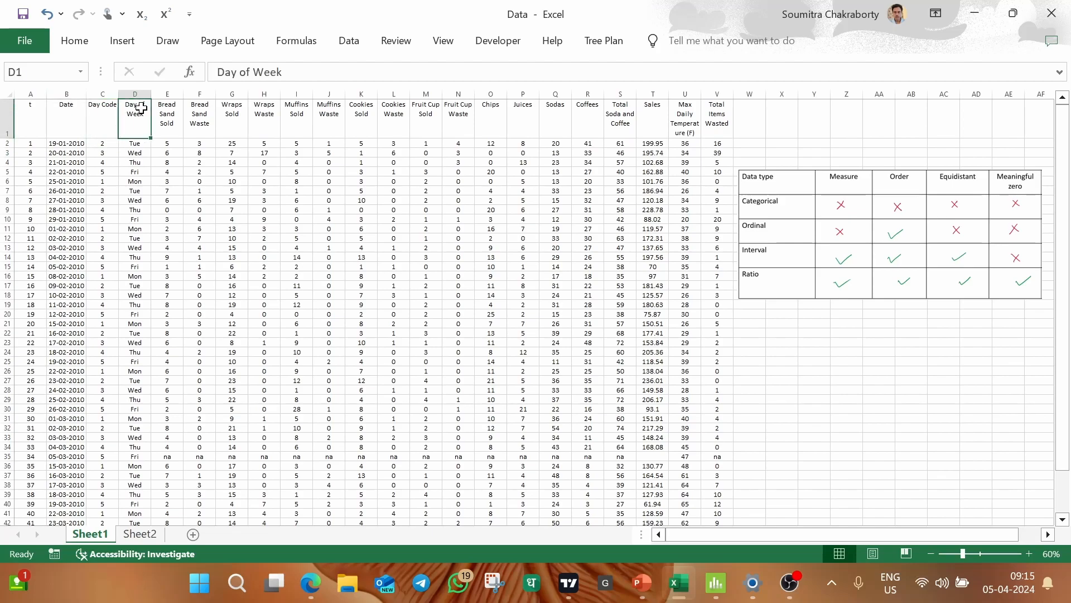
drag(170, 112, 574, 117)
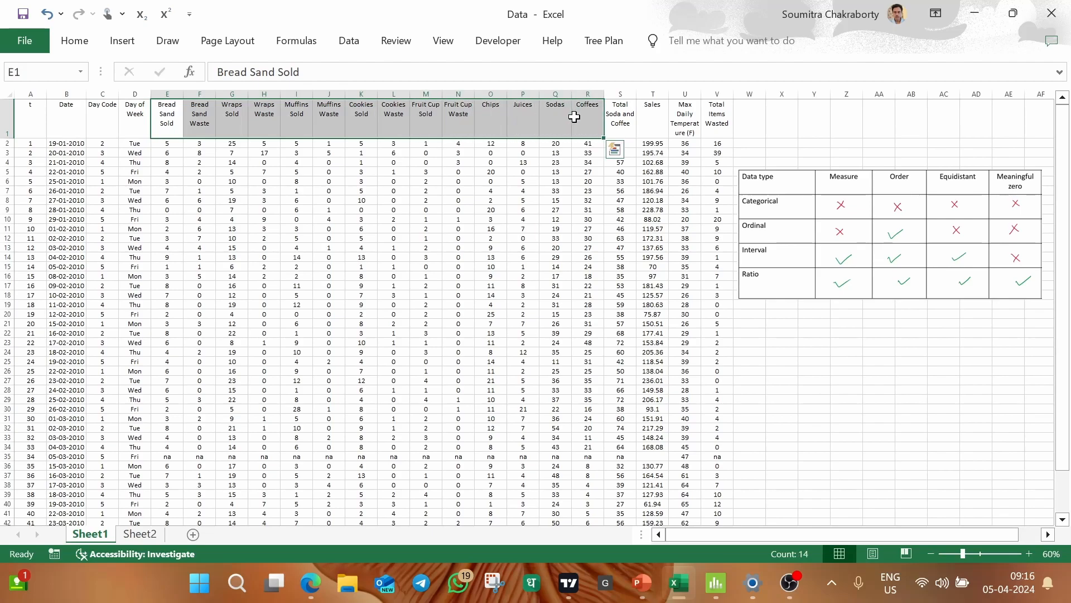
click(780, 341)
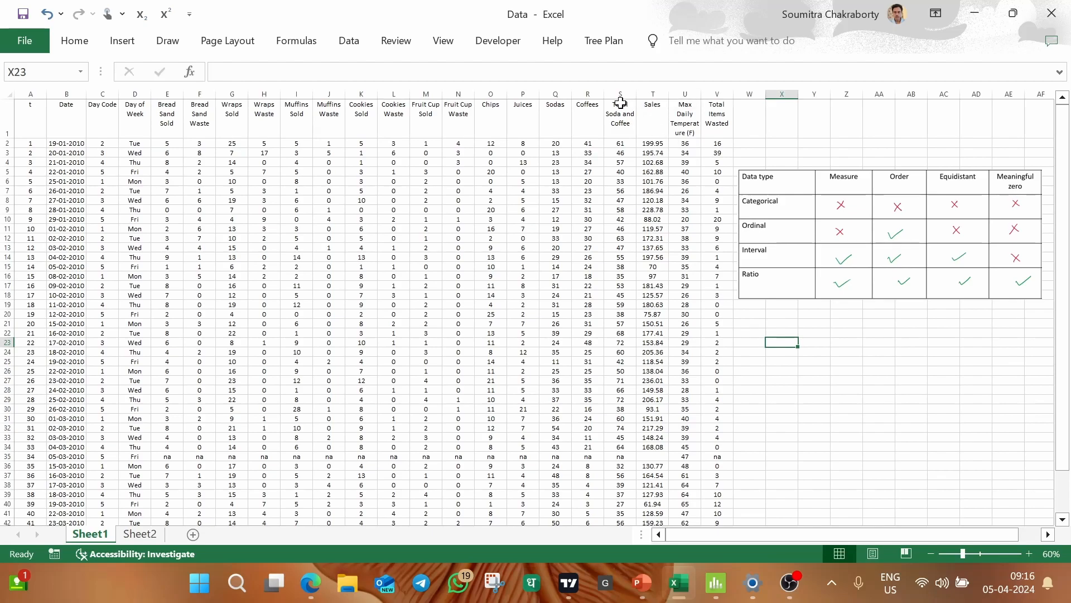
click(685, 90)
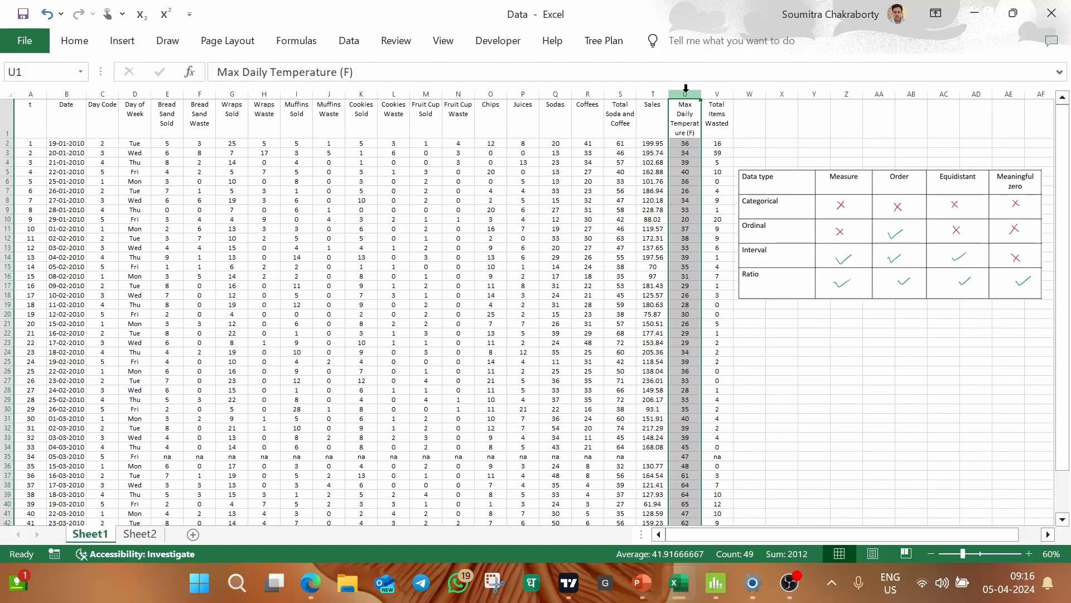
click(714, 93)
click(833, 132)
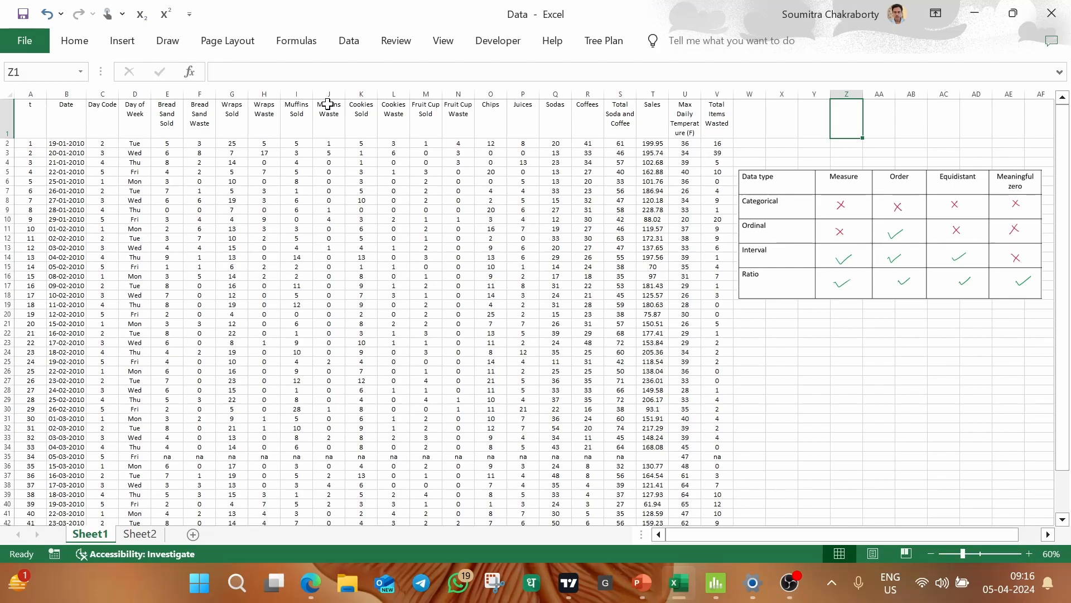
Compare the t and Date columns and the product columns starting at Bread Sand Sold with the criteria in the data type table.
click(918, 234)
click(888, 380)
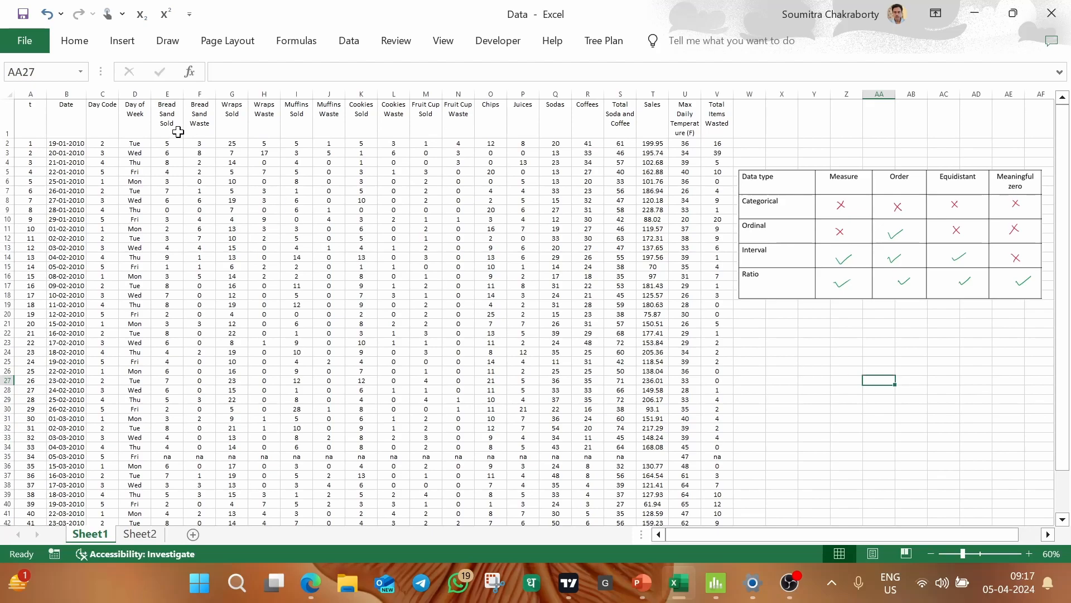
drag(34, 89, 66, 90)
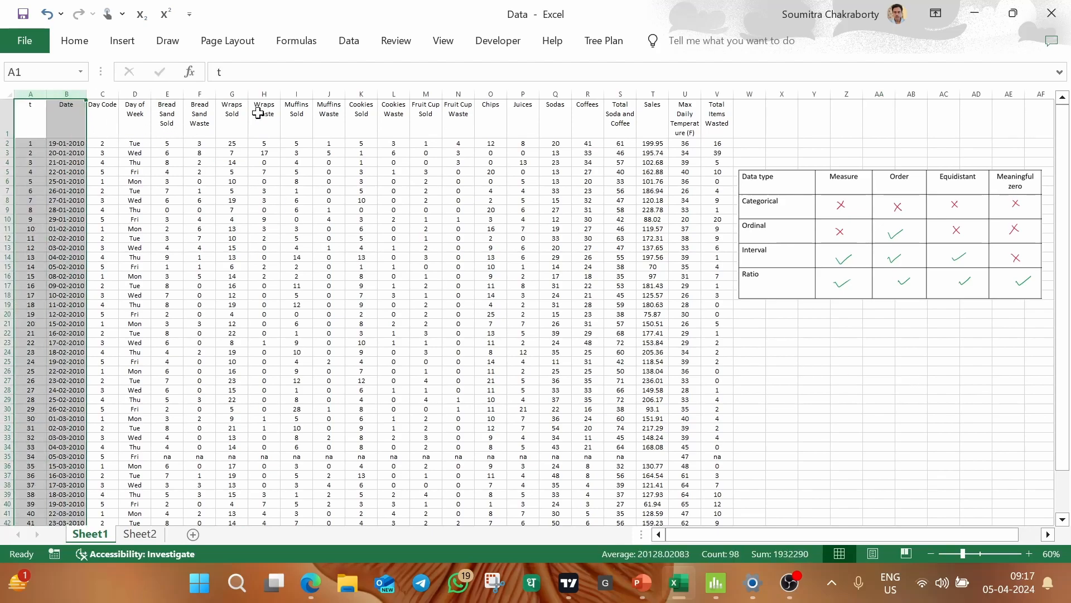
click(939, 352)
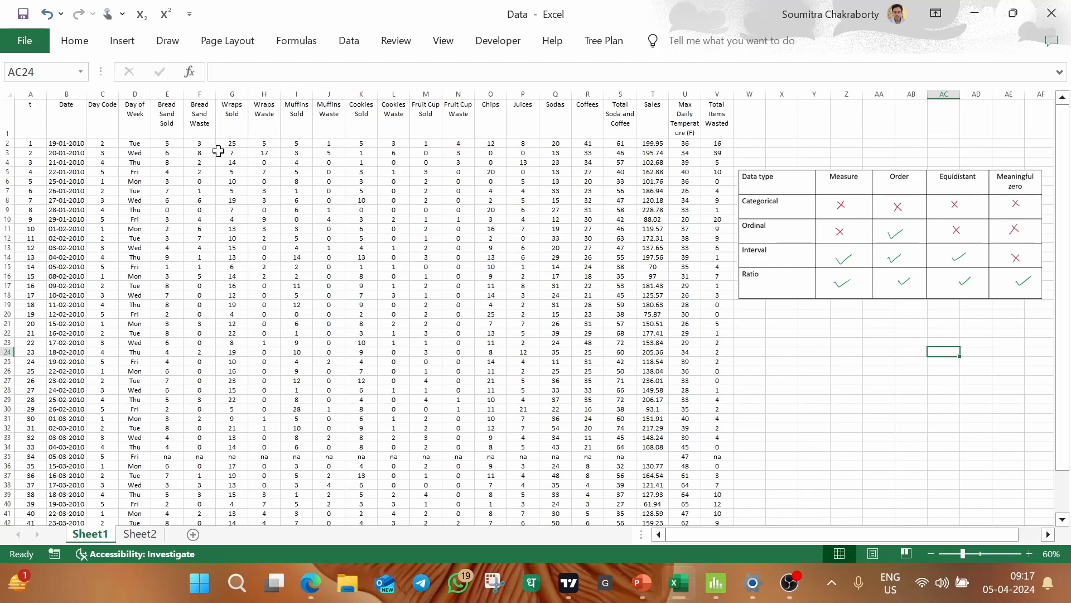
drag(167, 93, 517, 91)
click(814, 398)
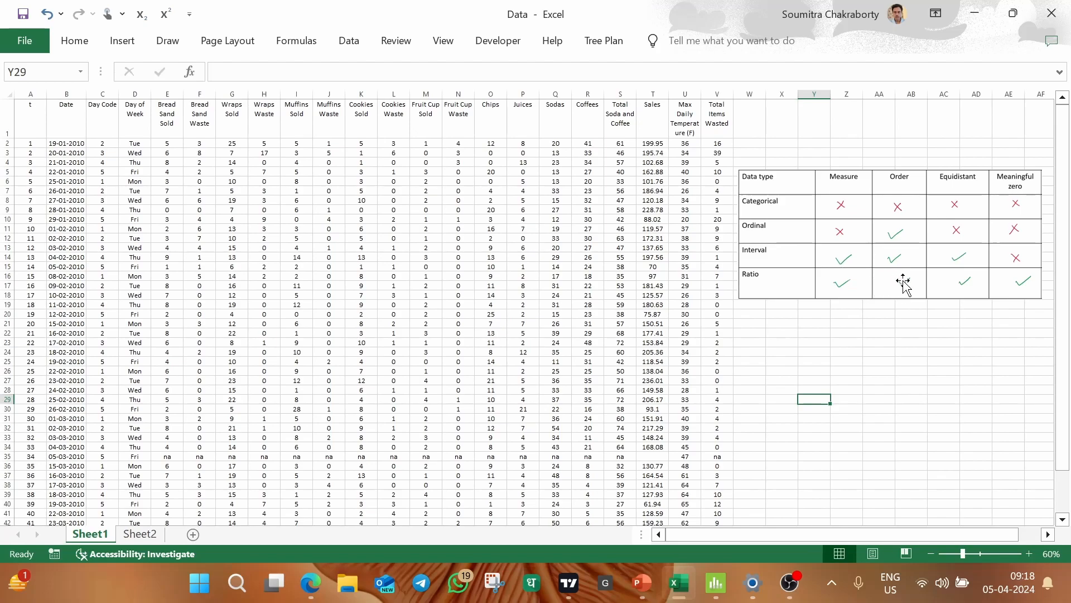
click(878, 324)
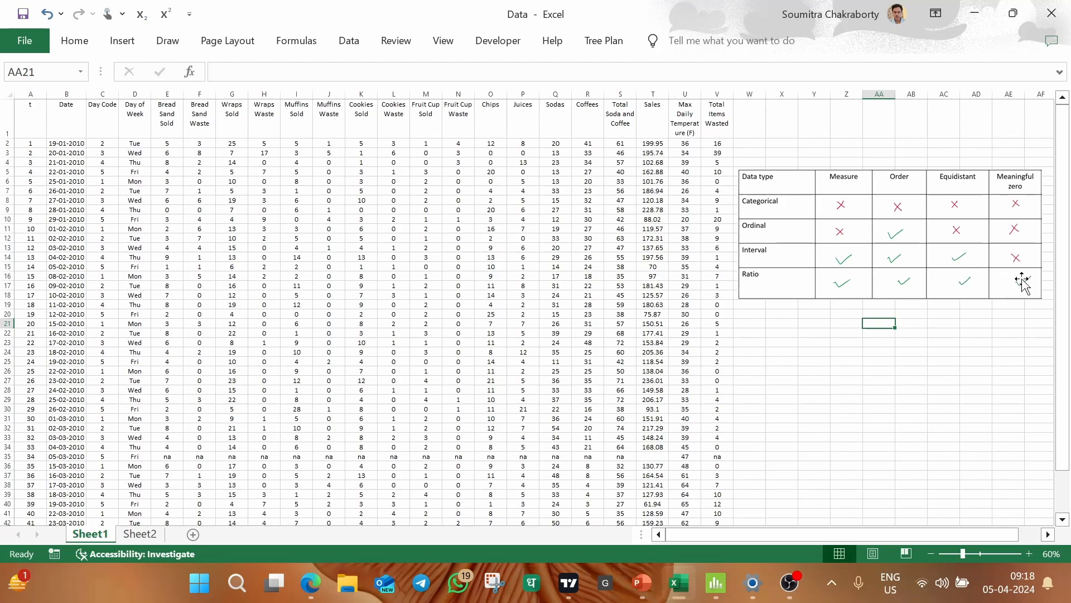
click(959, 377)
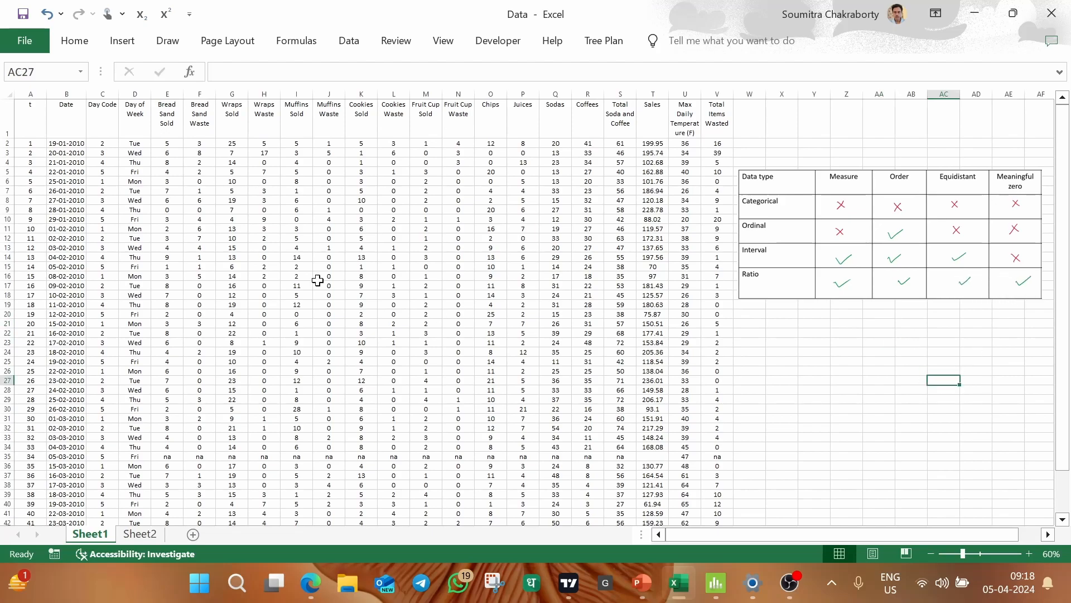
drag(171, 92, 526, 91)
click(844, 344)
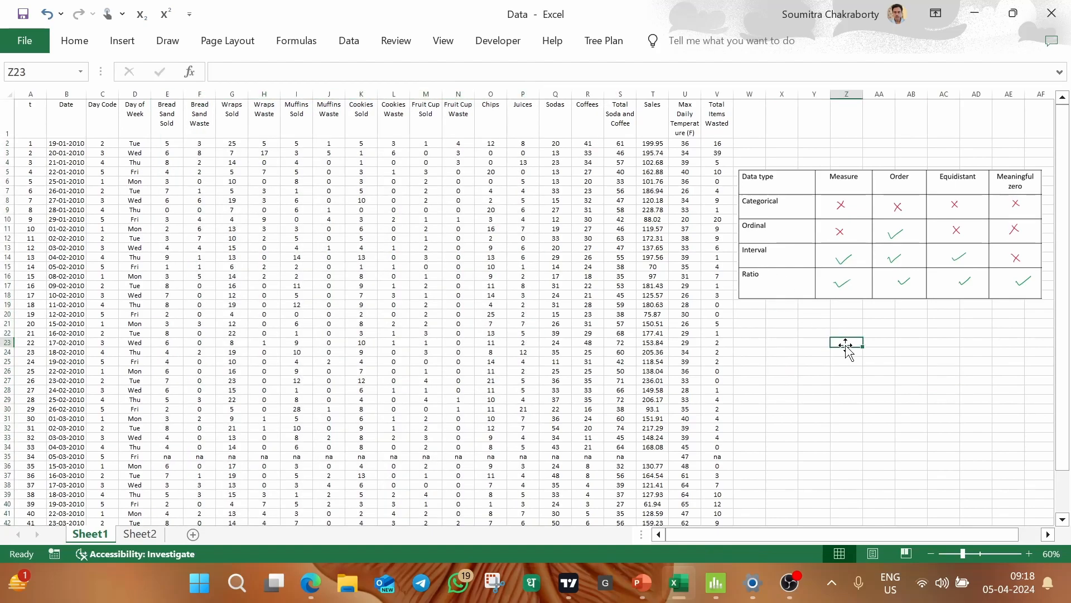
Handwrite "Ratio" in ink below the data type table and underline it.
drag(773, 338, 768, 356)
mouse_move(770, 340)
mouse_down()
mouse_move(782, 363)
mouse_move(800, 361)
mouse_up()
mouse_move(790, 351)
mouse_down()
mouse_move(811, 351)
mouse_move(800, 371)
mouse_up()
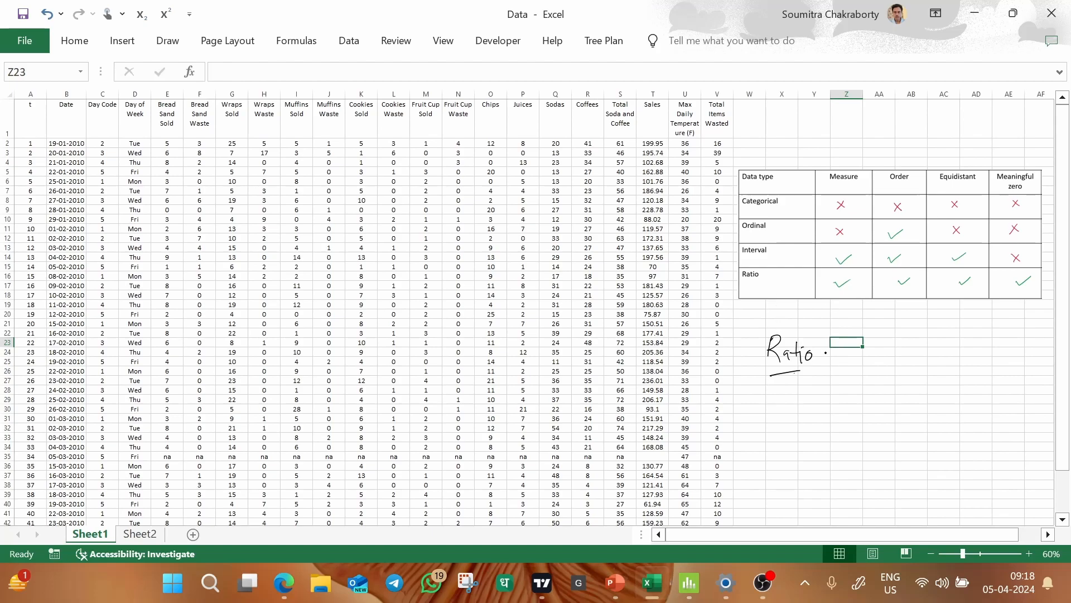
drag(812, 373, 821, 388)
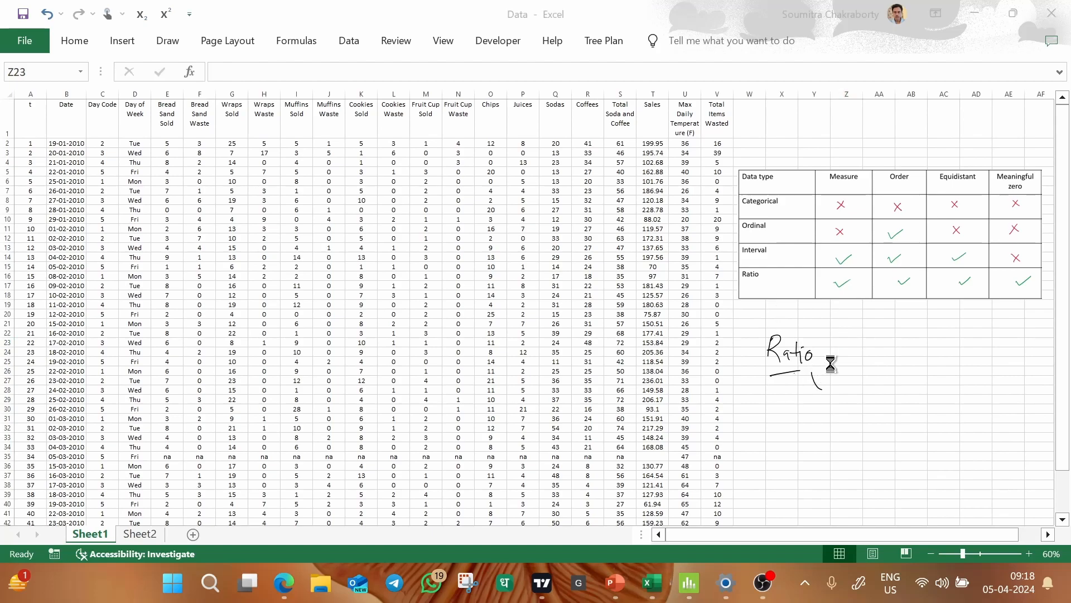
key(Escape)
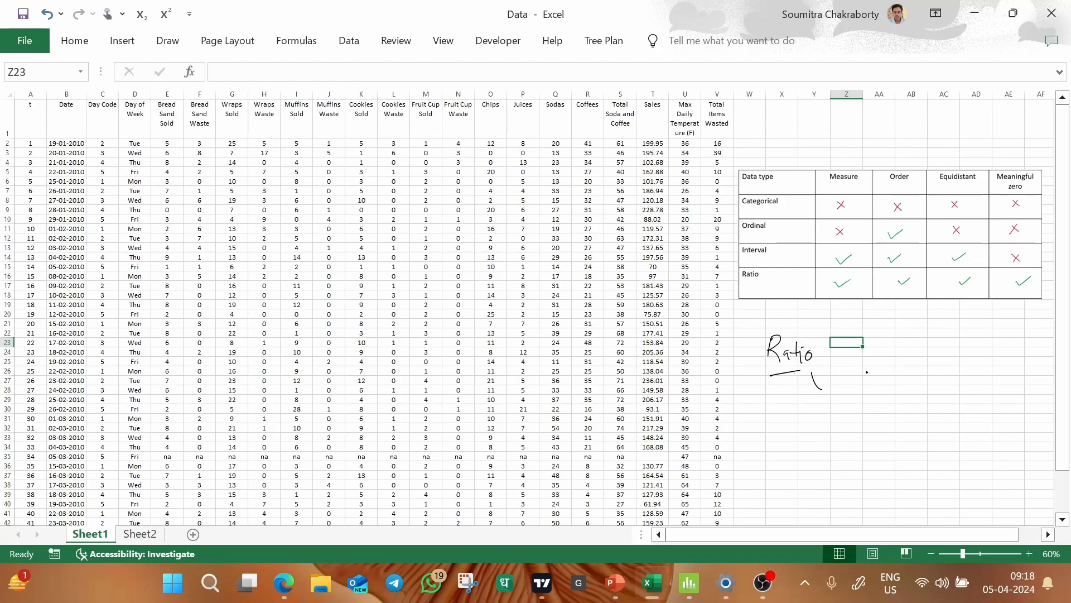
Handwrite the symbols +, −, × and ÷ in a column beside "Ratio", and an underlined "Sales" above it.
mouse_move(867, 360)
mouse_down()
mouse_move(880, 356)
mouse_move(871, 371)
mouse_move(892, 395)
mouse_move(887, 428)
mouse_up()
mouse_move(887, 416)
mouse_down()
mouse_move(873, 428)
mouse_move(890, 452)
mouse_up()
mouse_move(762, 301)
mouse_down()
mouse_move(753, 316)
mouse_move(811, 313)
mouse_up()
mouse_move(812, 304)
mouse_down()
mouse_move(807, 313)
mouse_move(822, 317)
mouse_move(845, 311)
mouse_move(838, 320)
mouse_up()
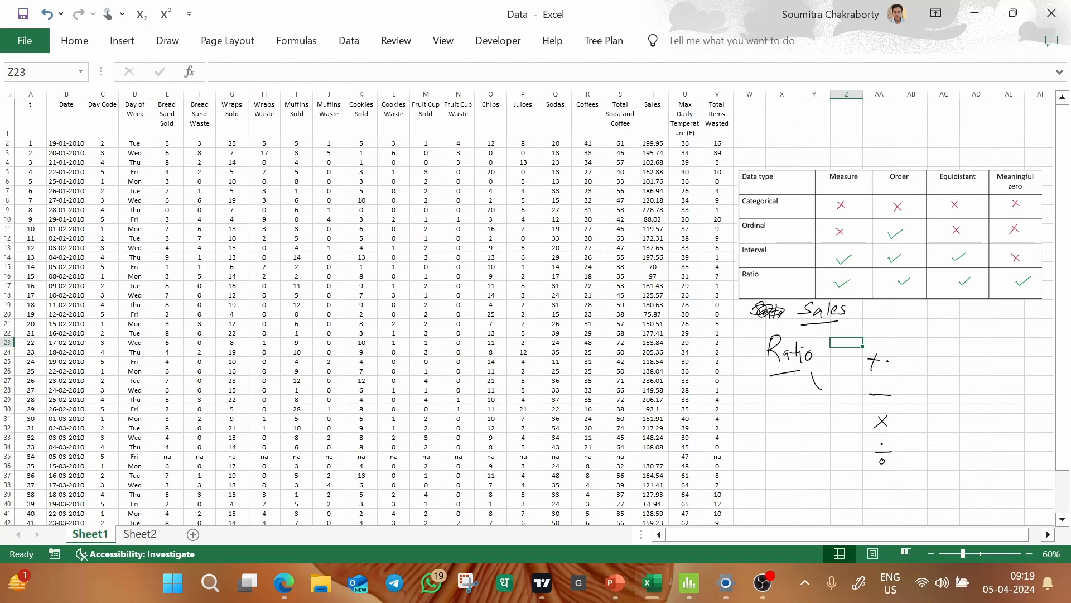
Draw a tick beside each of the four operators and circle the handwritten word "Ratio".
drag(895, 357, 920, 349)
mouse_move(904, 395)
mouse_down()
mouse_move(926, 385)
mouse_move(922, 411)
mouse_up()
drag(903, 451, 919, 445)
mouse_move(790, 322)
mouse_down()
mouse_move(751, 359)
mouse_move(821, 366)
mouse_move(795, 323)
mouse_up()
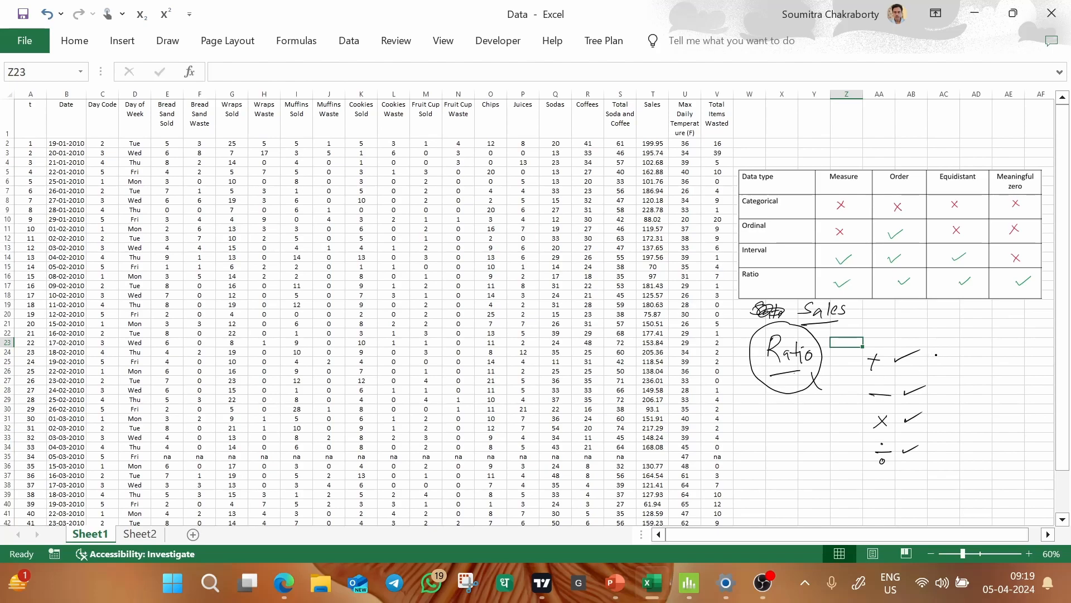
Add a second ink column with a question mark for + and a tick for −, noting "Time Gap" and "Date Gaps" beside the tick.
drag(942, 354, 944, 367)
click(943, 372)
click(939, 384)
mouse_move(940, 388)
mouse_down()
mouse_move(962, 383)
mouse_move(987, 406)
mouse_move(989, 371)
mouse_move(997, 390)
mouse_move(1044, 386)
mouse_up()
mouse_move(1047, 373)
mouse_down()
mouse_move(1048, 386)
mouse_move(1054, 376)
mouse_move(1019, 405)
mouse_move(1037, 412)
mouse_up()
drag(1042, 397, 1046, 403)
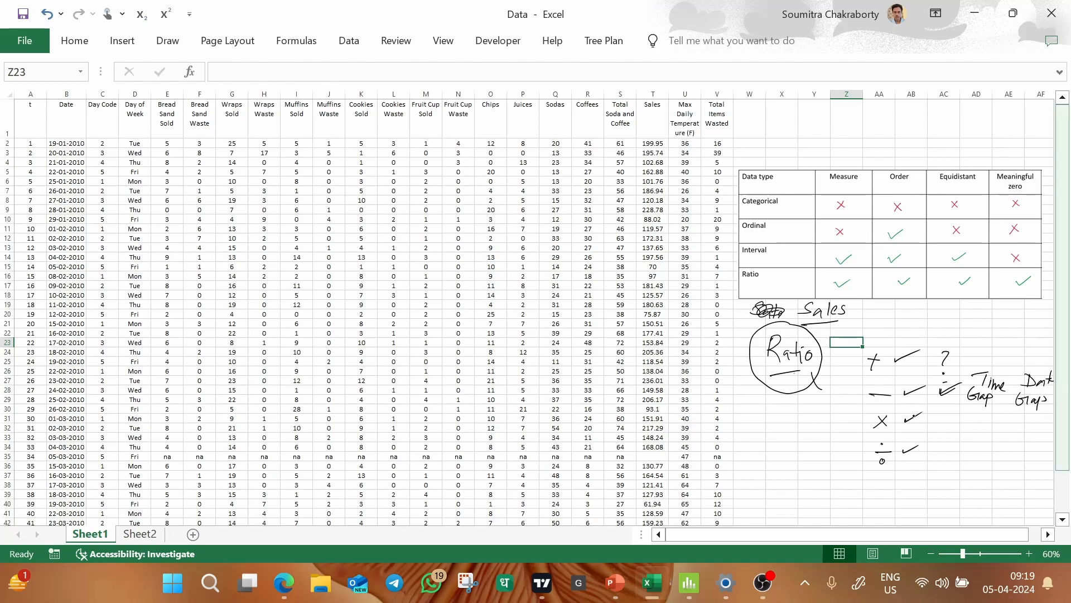
Draw question marks in the second ink column for the × and ÷ operators.
drag(943, 413, 943, 453)
click(951, 428)
click(942, 458)
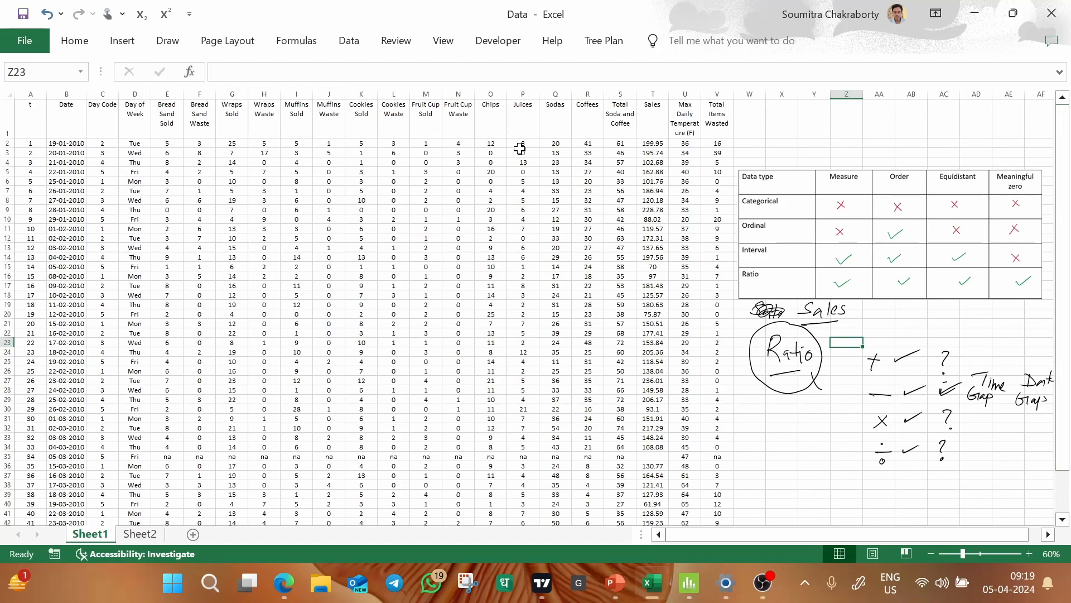
drag(458, 87, 622, 101)
click(811, 114)
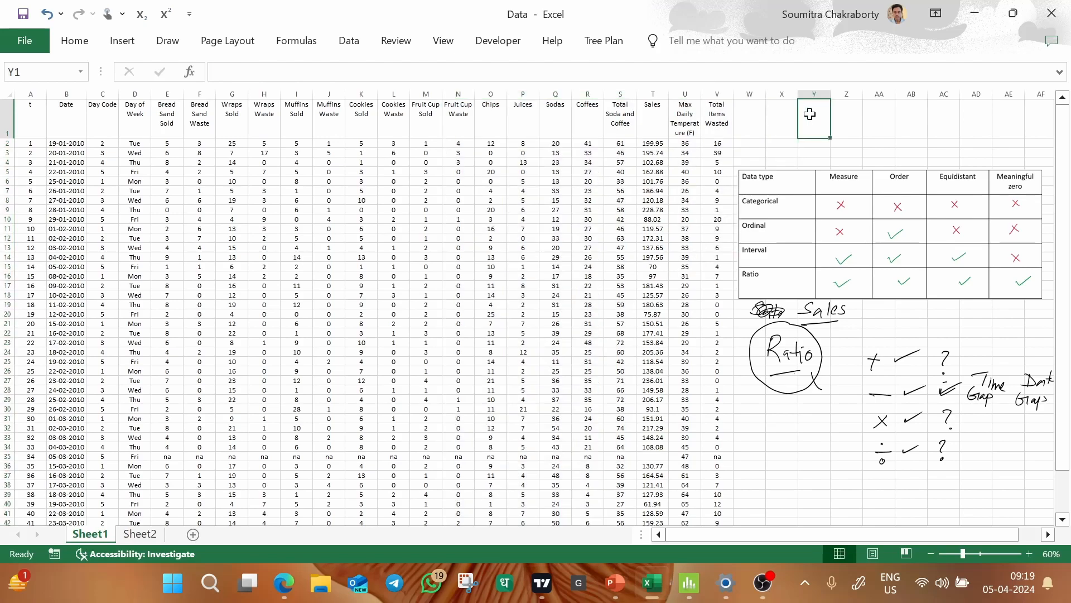
click(768, 474)
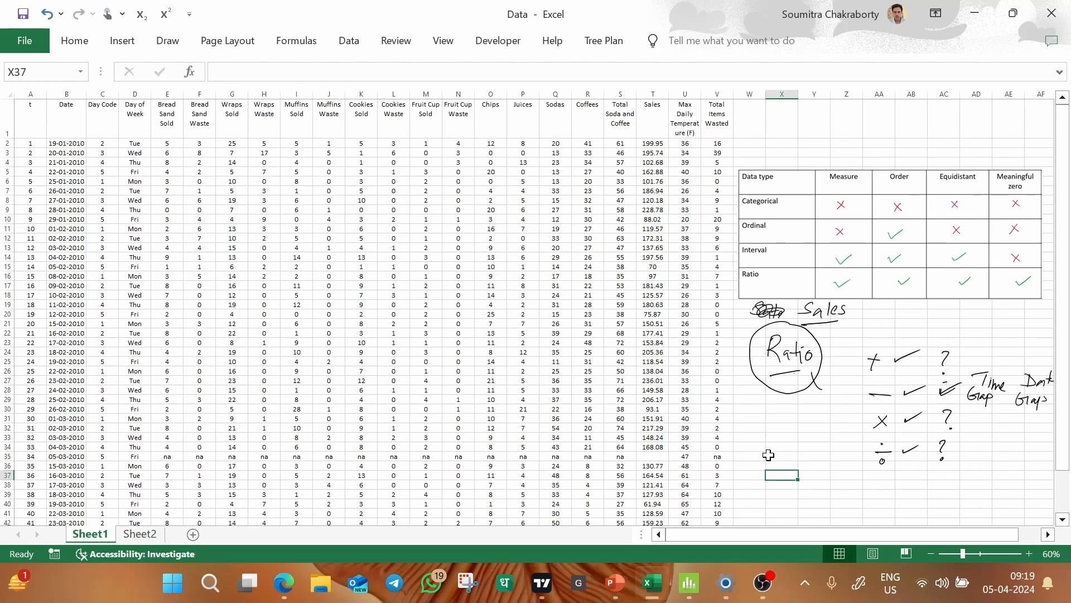
Delete the handwritten "Ratio" with its underline and circle, the scribble, and the underlined "Sales" below the data type table.
click(785, 372)
key(Delete)
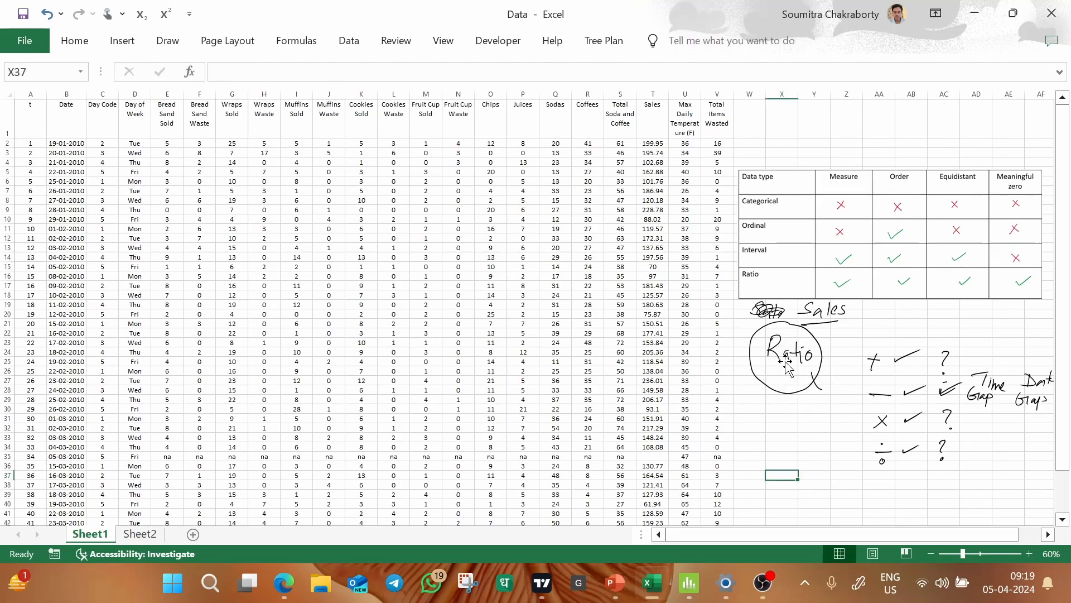
click(792, 347)
key(Delete)
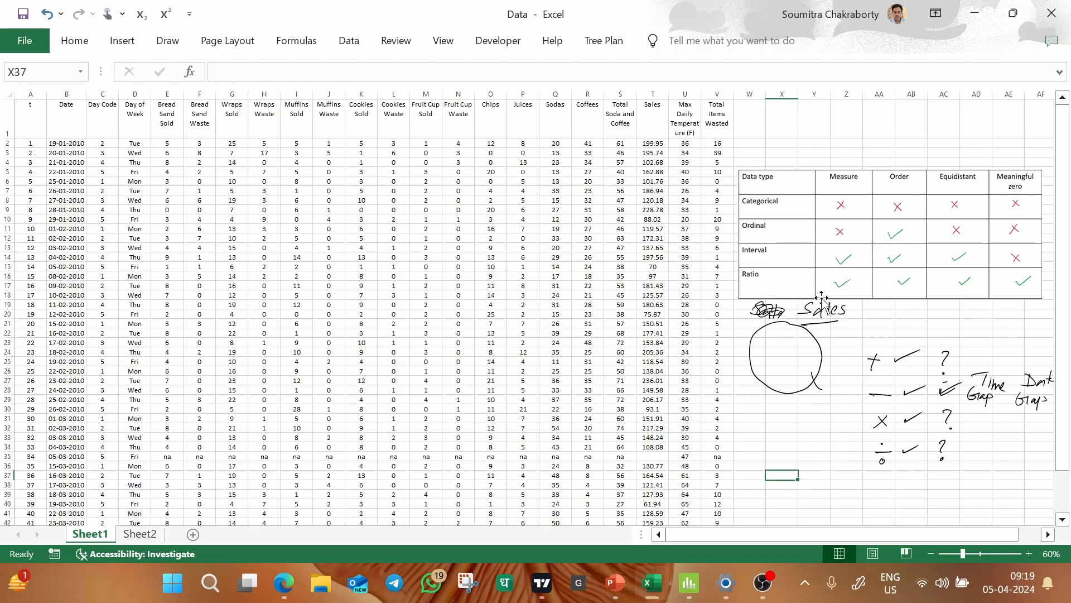
click(769, 313)
key(Delete)
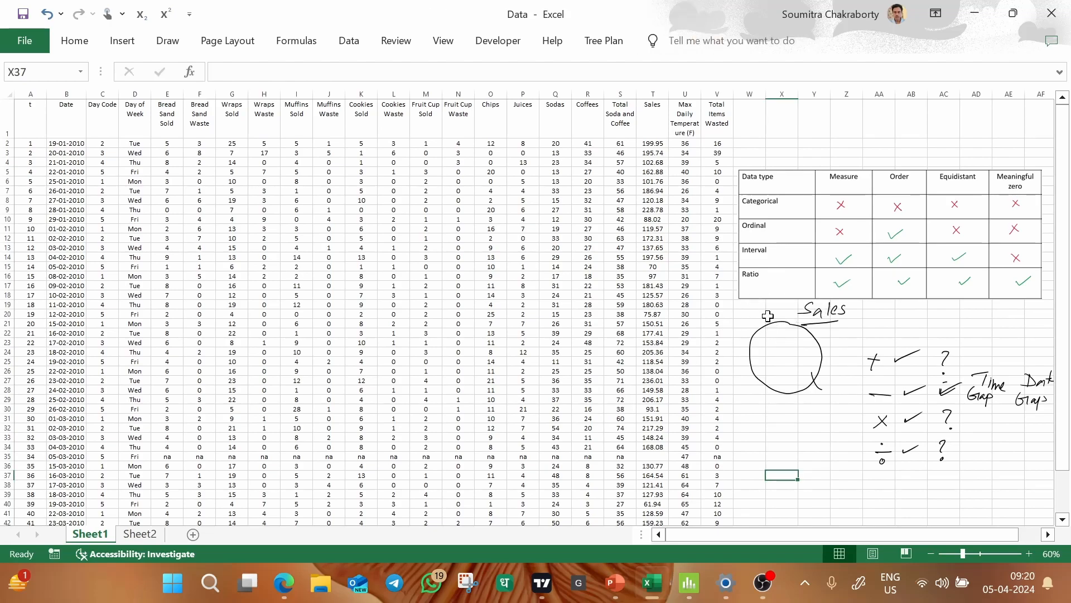
click(821, 311)
key(Delete)
click(798, 324)
key(Delete)
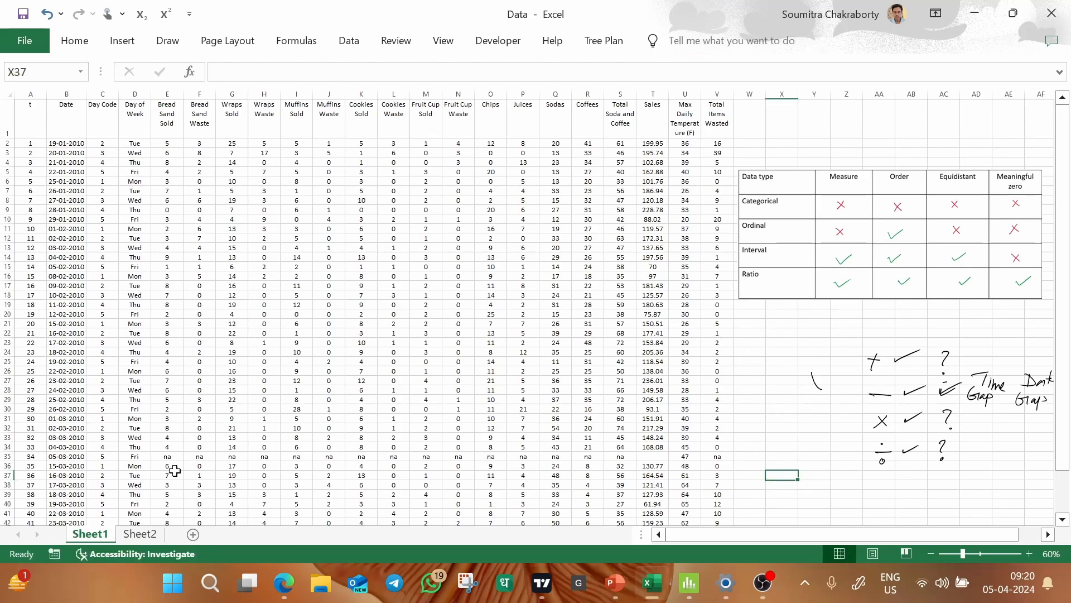
Delete row 35, the 05-03-2010 record filled with "na" values.
click(4, 456)
right_click(5, 457)
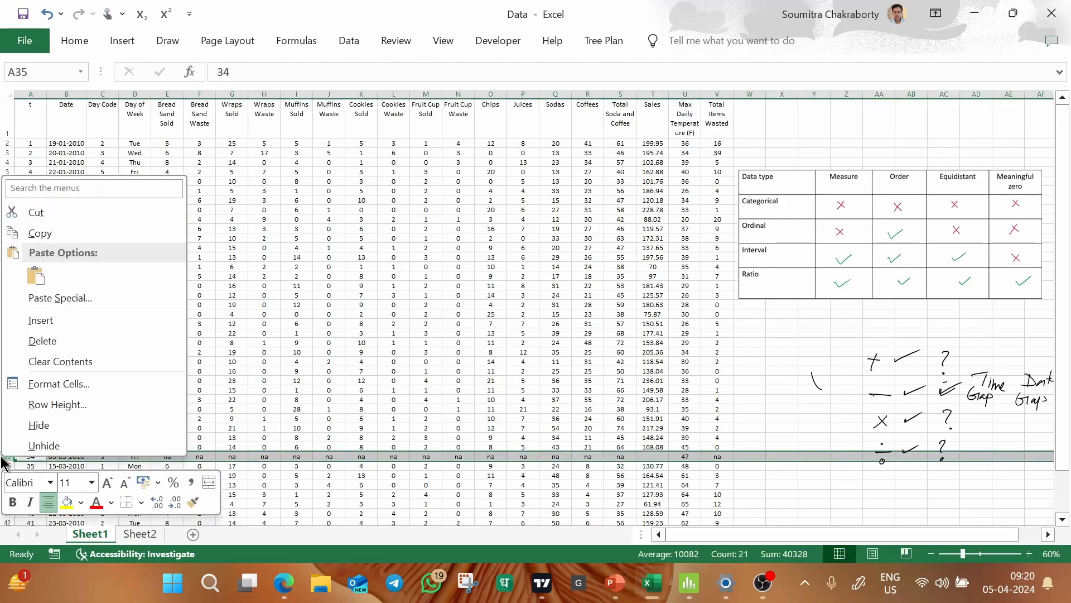
key(Escape)
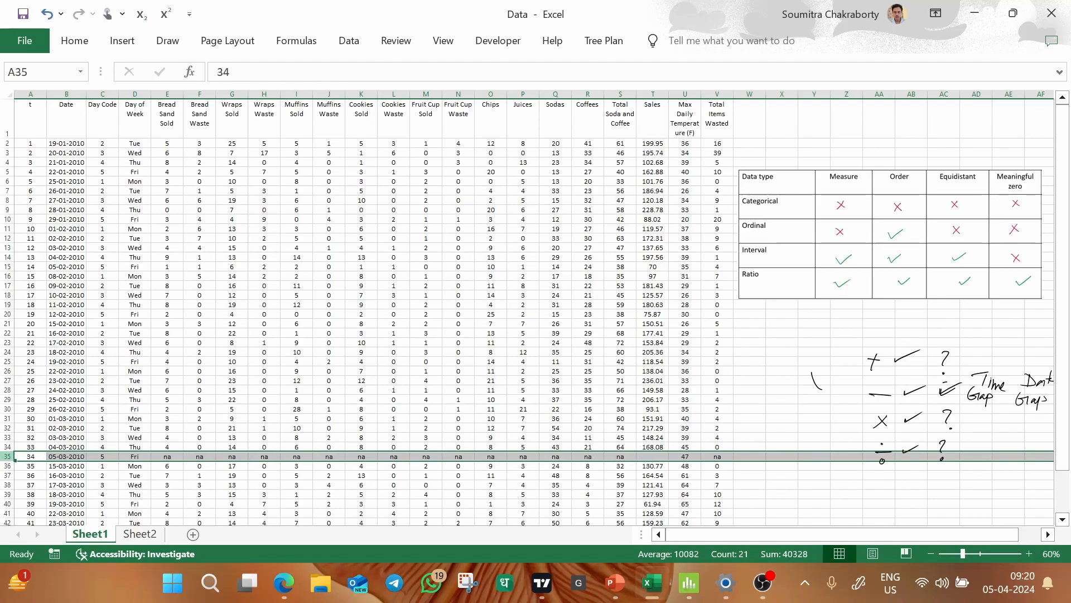
right_click(7, 457)
click(40, 342)
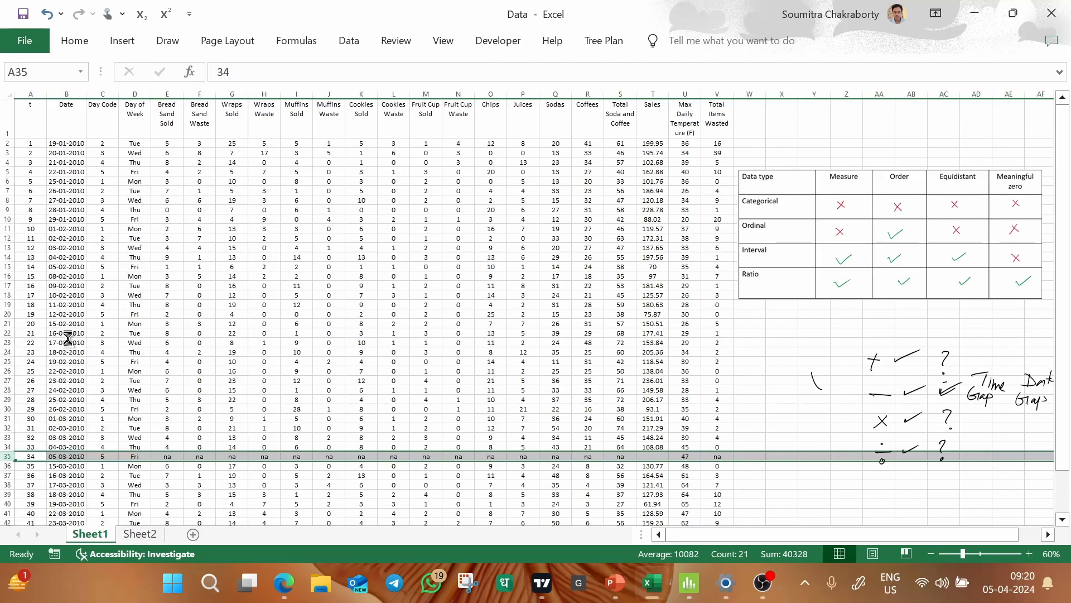
click(285, 342)
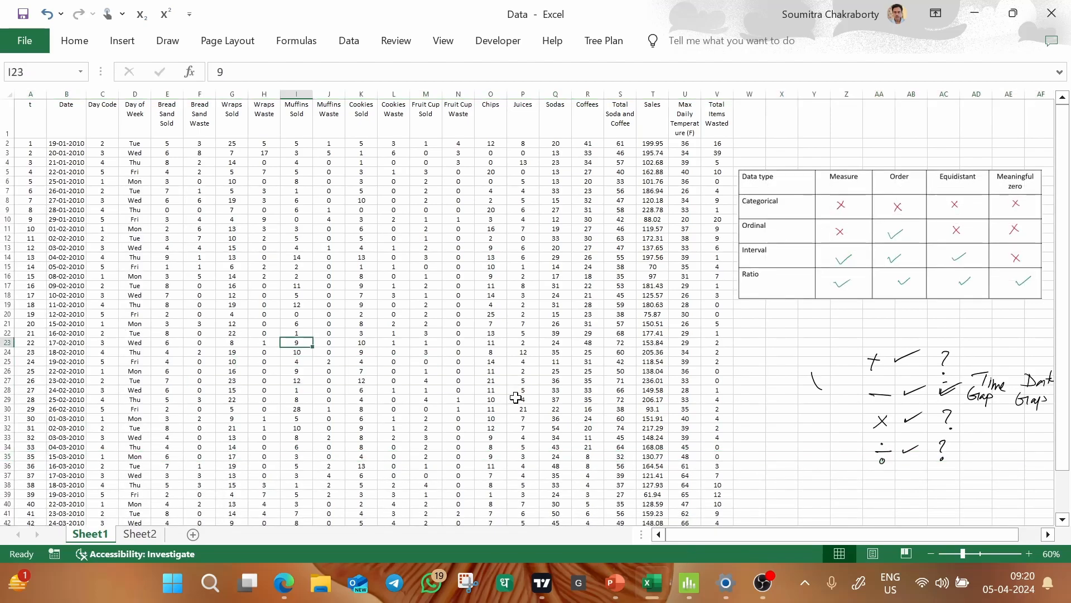
scroll(516, 397, down, 3)
scroll(516, 398, up, 3)
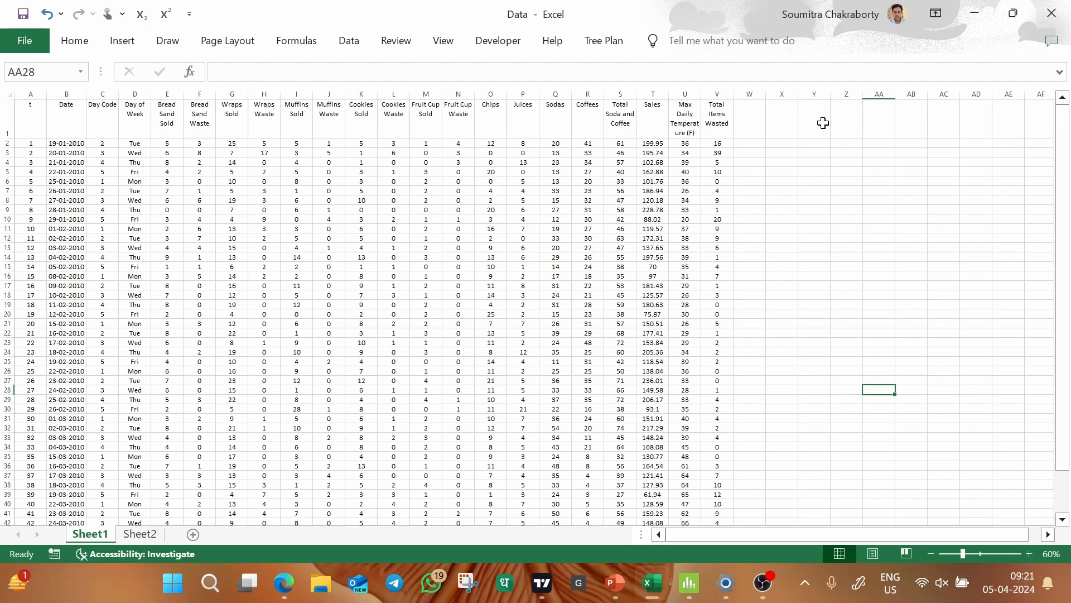
Highlight the entire Sales column with a yellow fill.
click(658, 93)
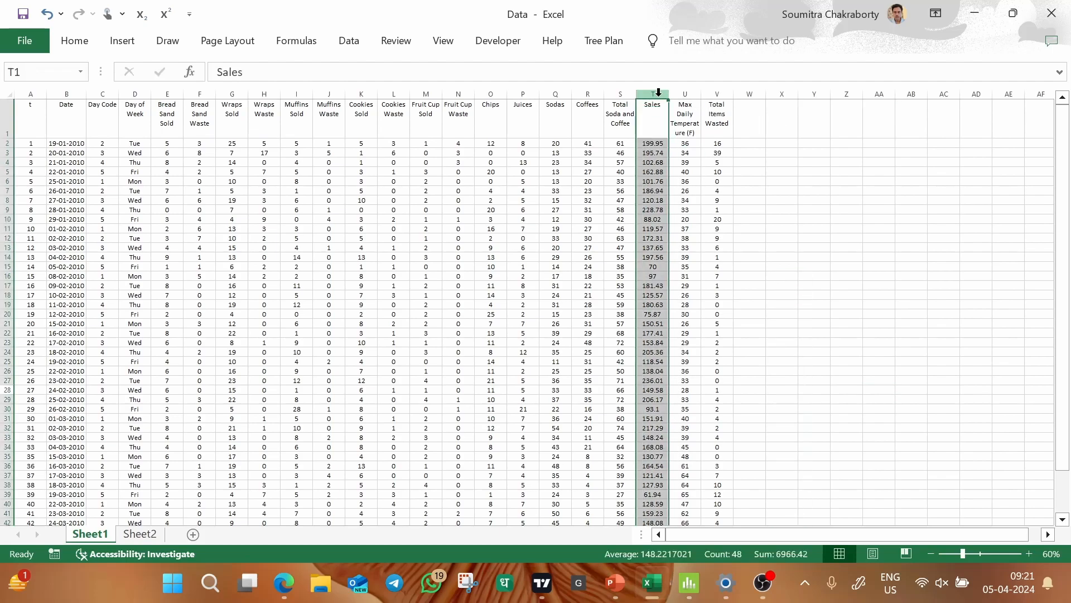
click(71, 39)
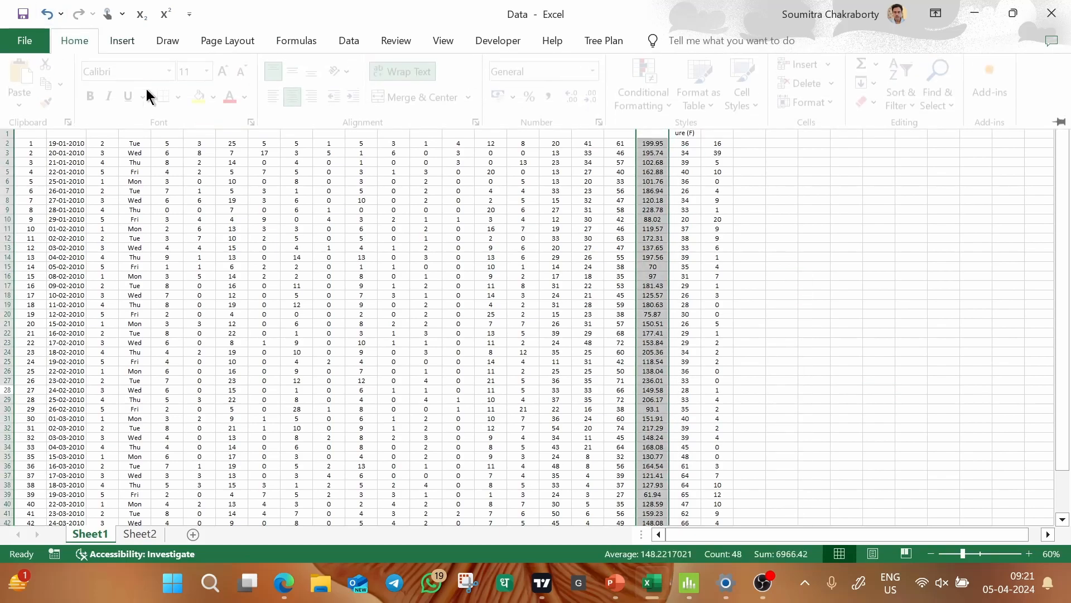
click(204, 99)
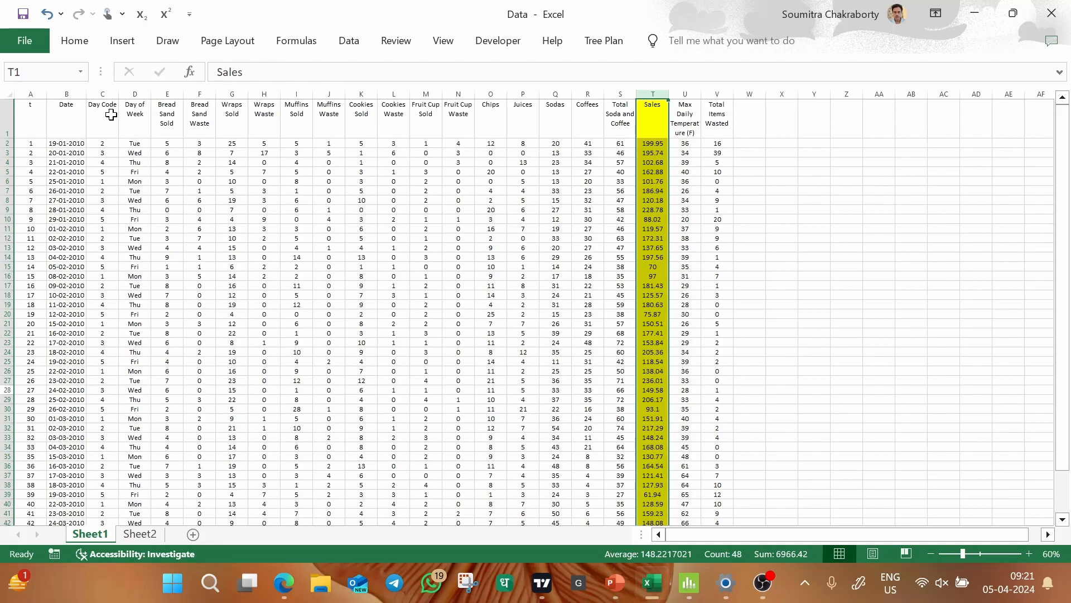
Look over the t, Date, Day Code and Day of Week columns.
drag(59, 94, 140, 92)
click(250, 137)
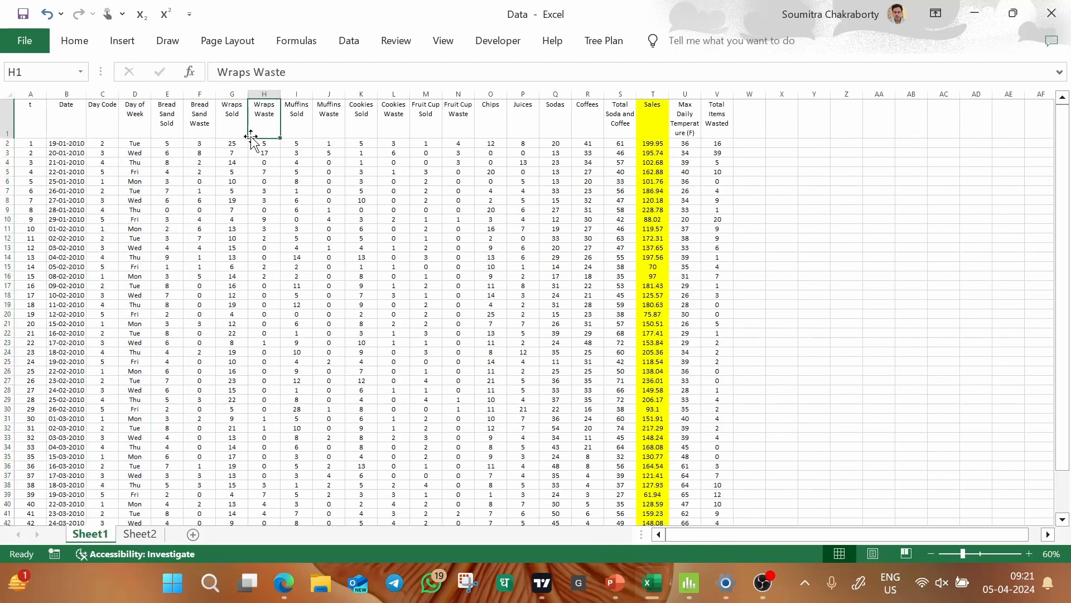
click(56, 93)
drag(57, 93, 32, 94)
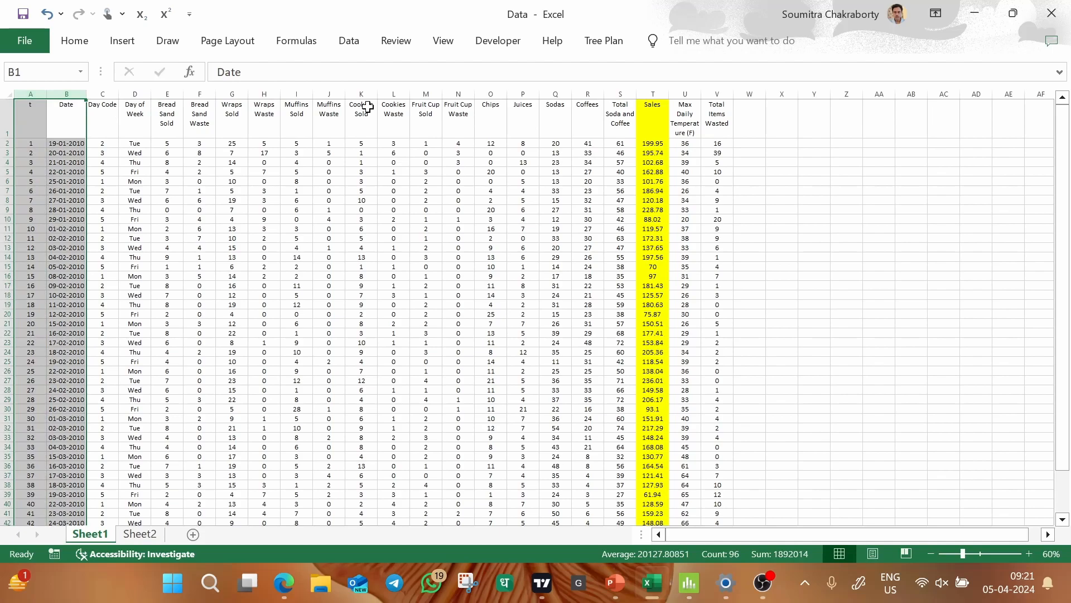
drag(135, 92, 108, 91)
click(200, 152)
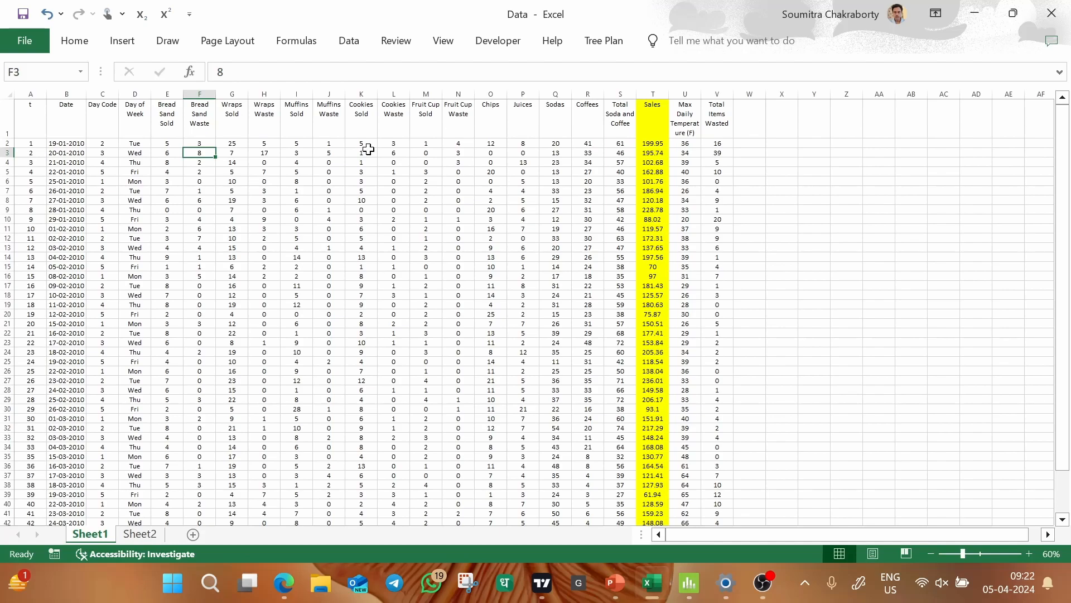
Examine the Day Code values in the first rows against their matching days of the week.
click(95, 93)
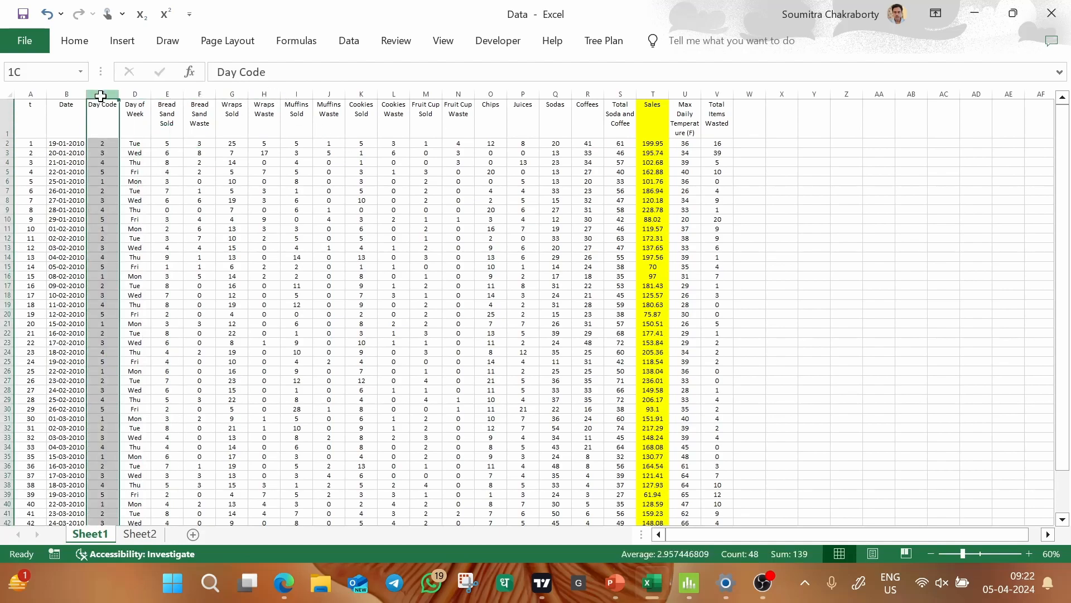
click(106, 142)
drag(106, 142, 104, 196)
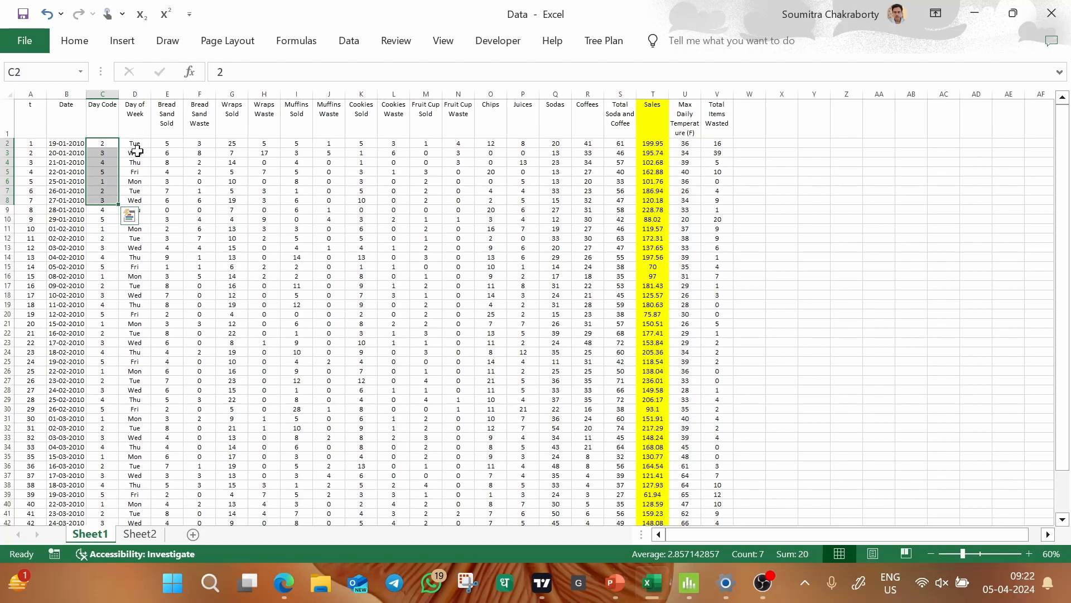
click(106, 191)
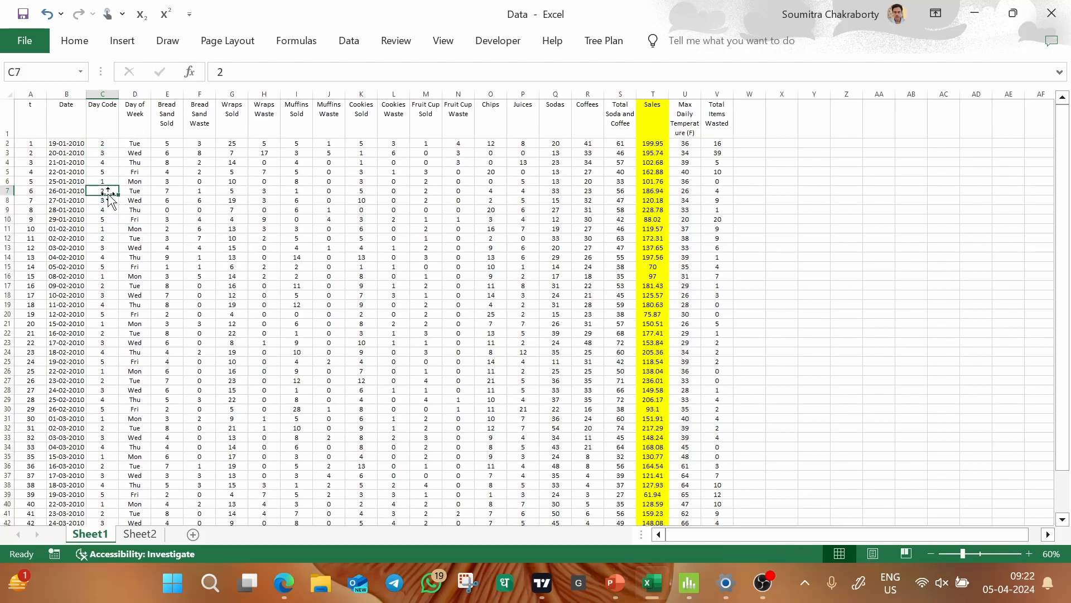
click(106, 145)
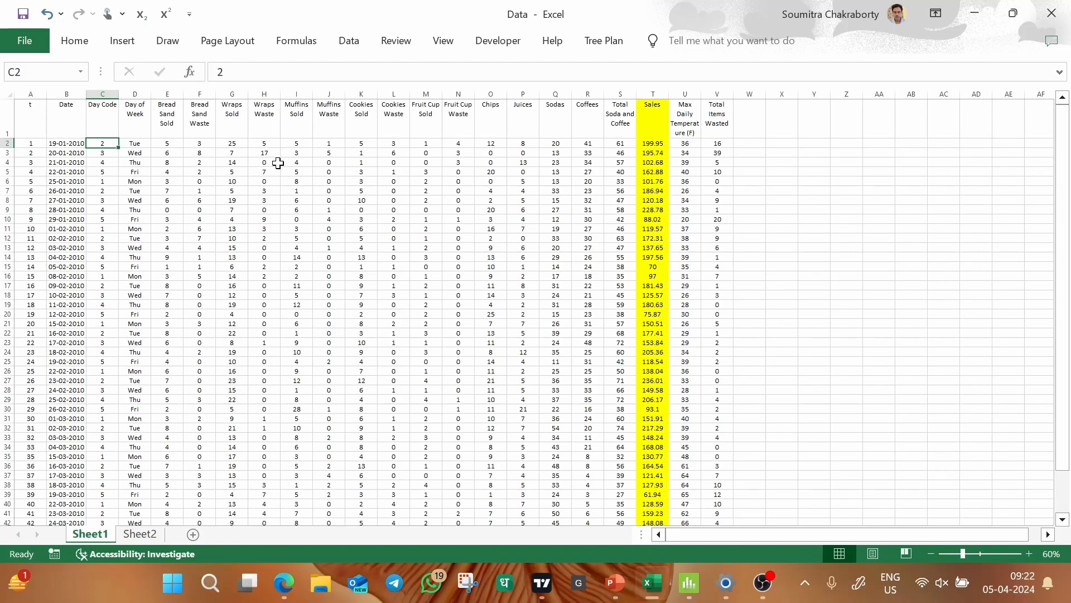
key(ctrl+n)
drag(111, 143, 112, 156)
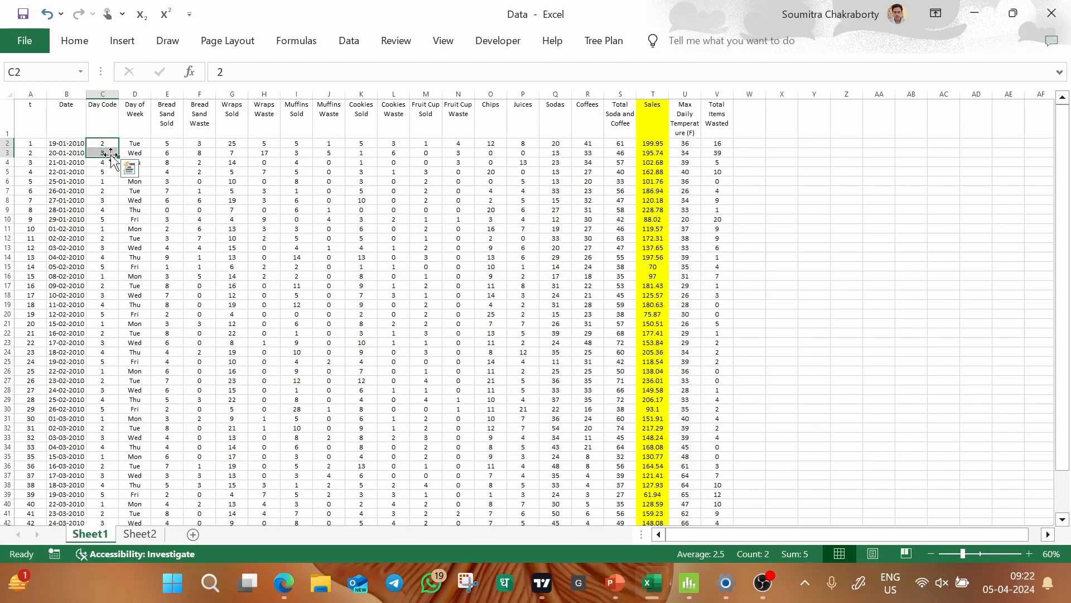
drag(106, 173, 107, 164)
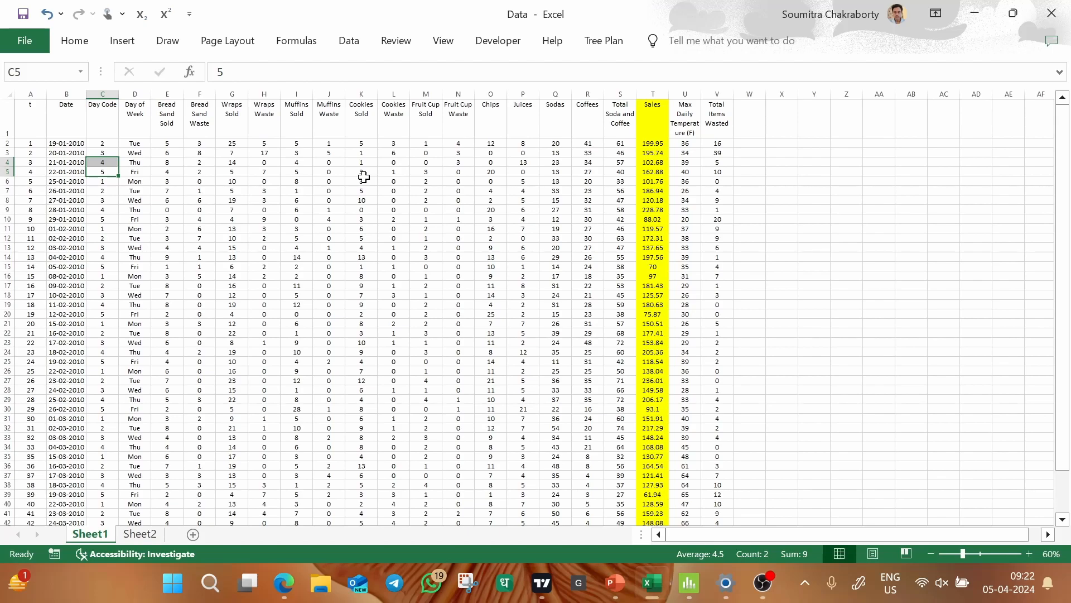
drag(107, 145, 110, 191)
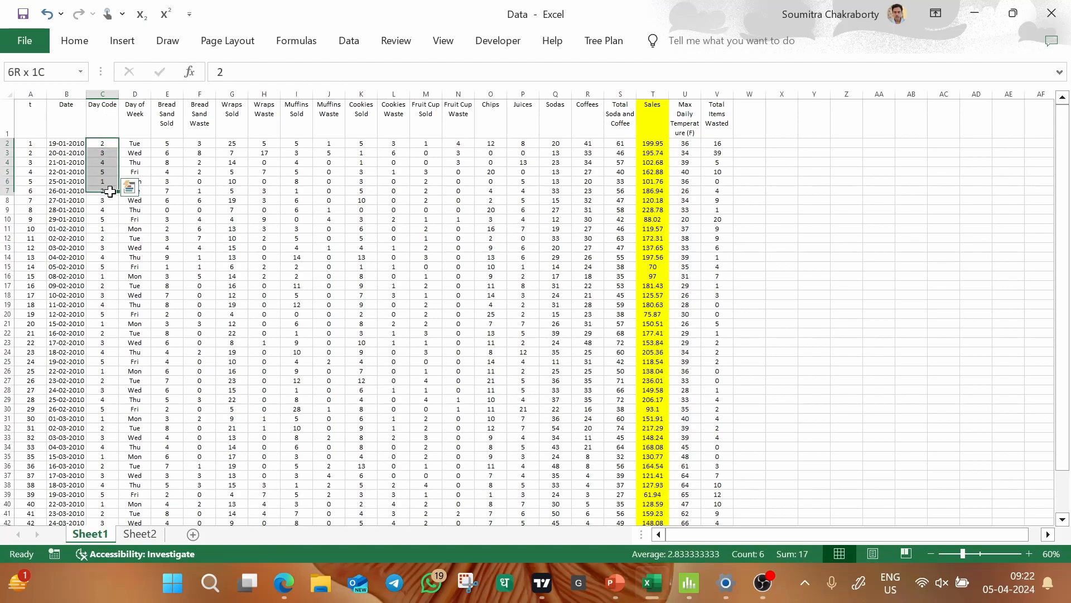
click(208, 144)
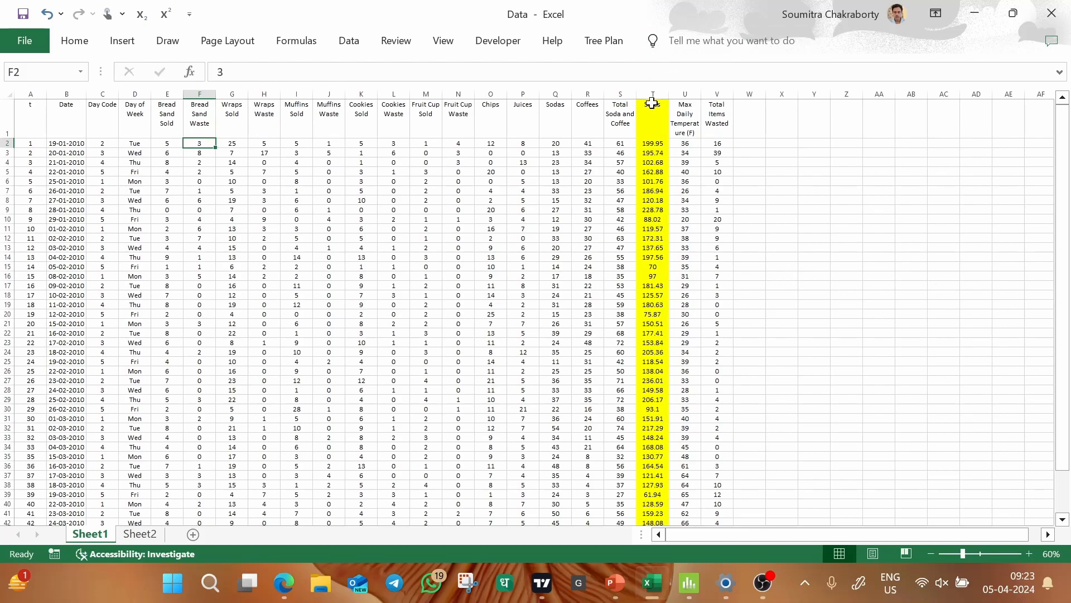
Start a Descriptive Statistics analysis from the data analysis tools with the Sales input range $T$1:$T$48.
click(354, 42)
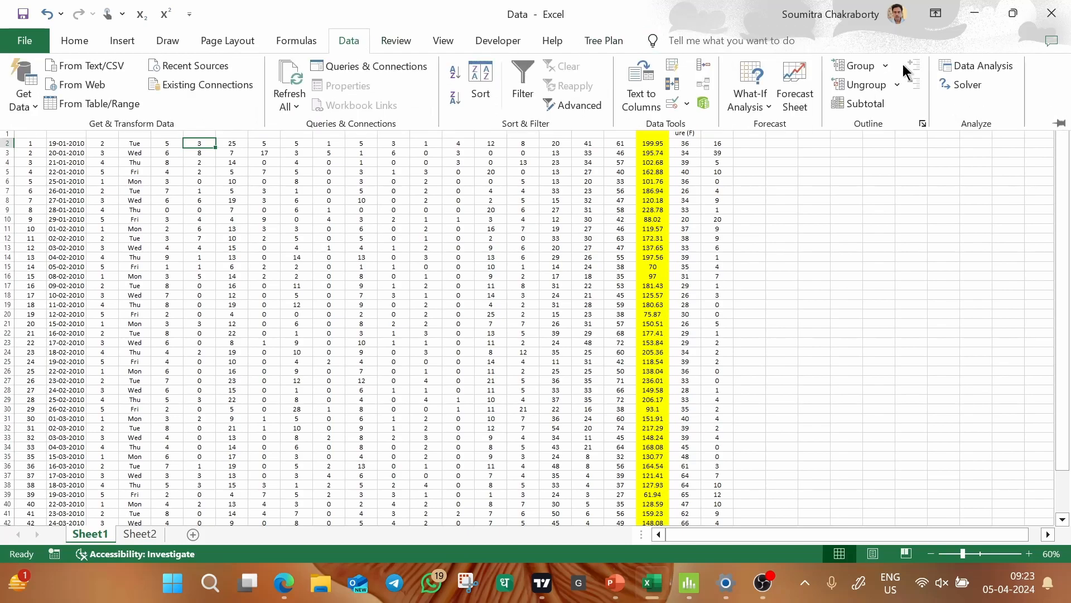
click(981, 65)
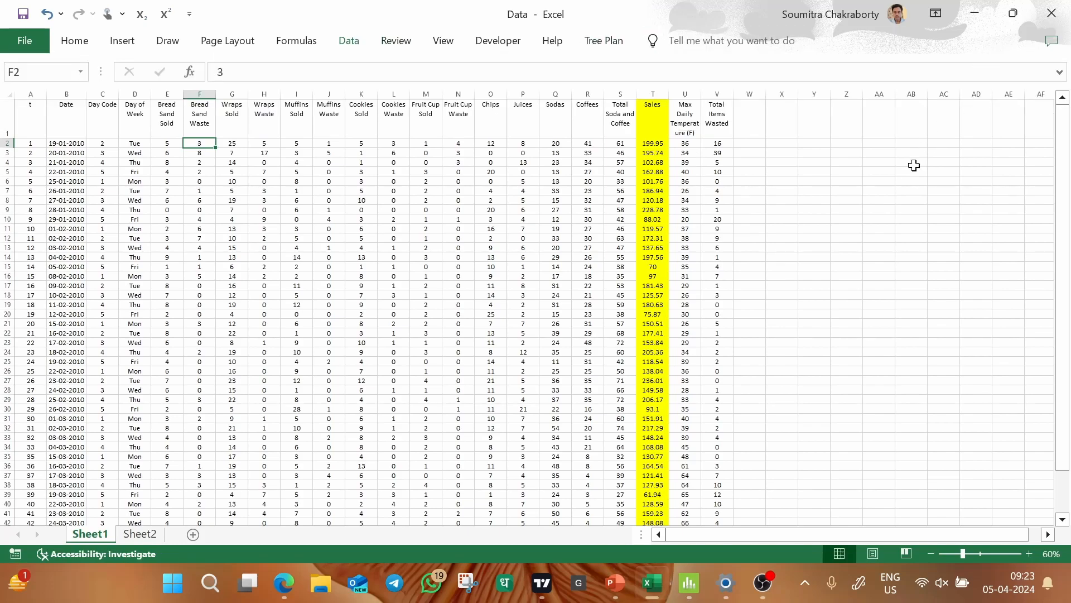
key(d)
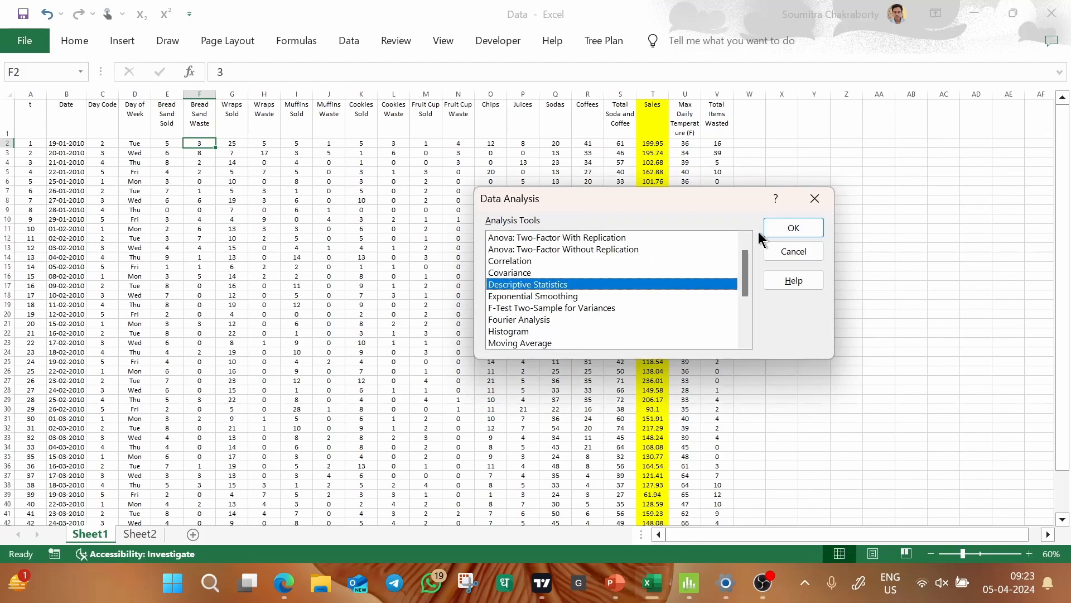
click(784, 229)
drag(530, 131, 764, 141)
drag(653, 115, 658, 535)
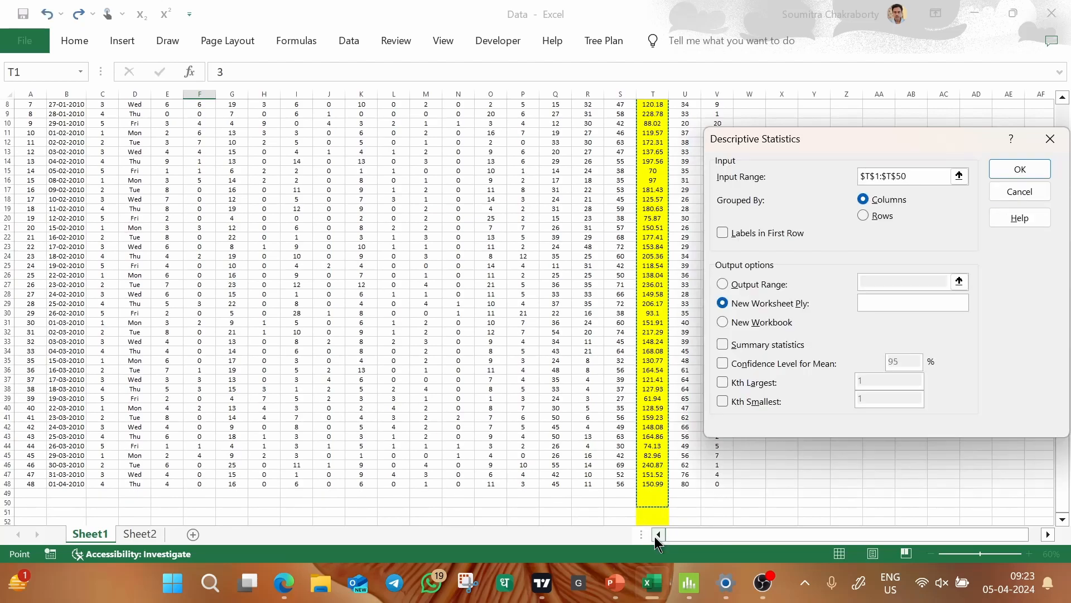
key(BackSpace)
text(9)
key(BackSpace)
text(8)
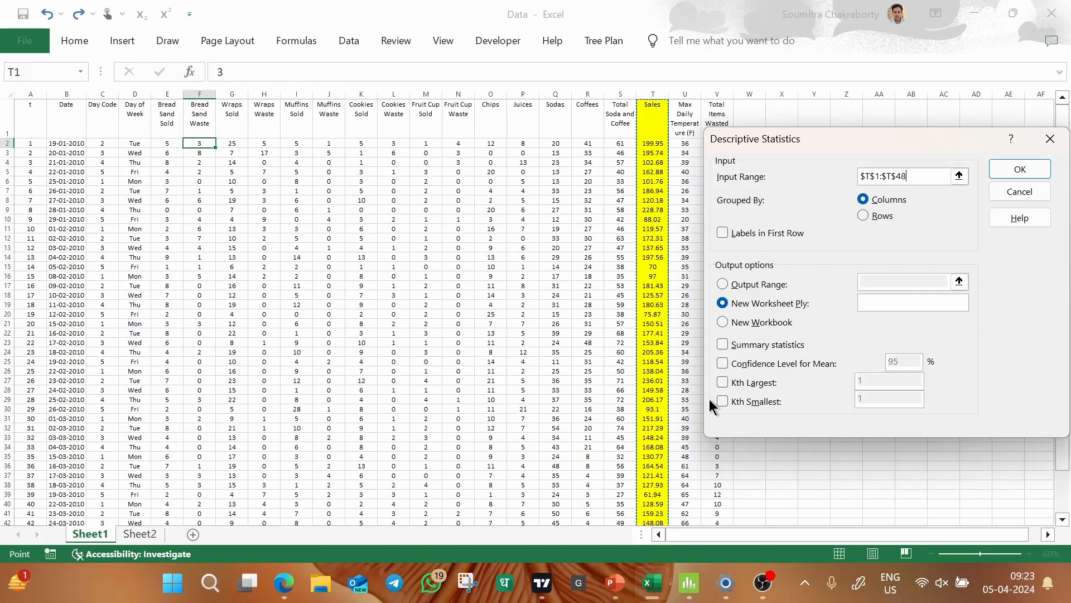
Run the analysis with labels in the first row, a new worksheet for the output, and summary statistics only.
click(725, 235)
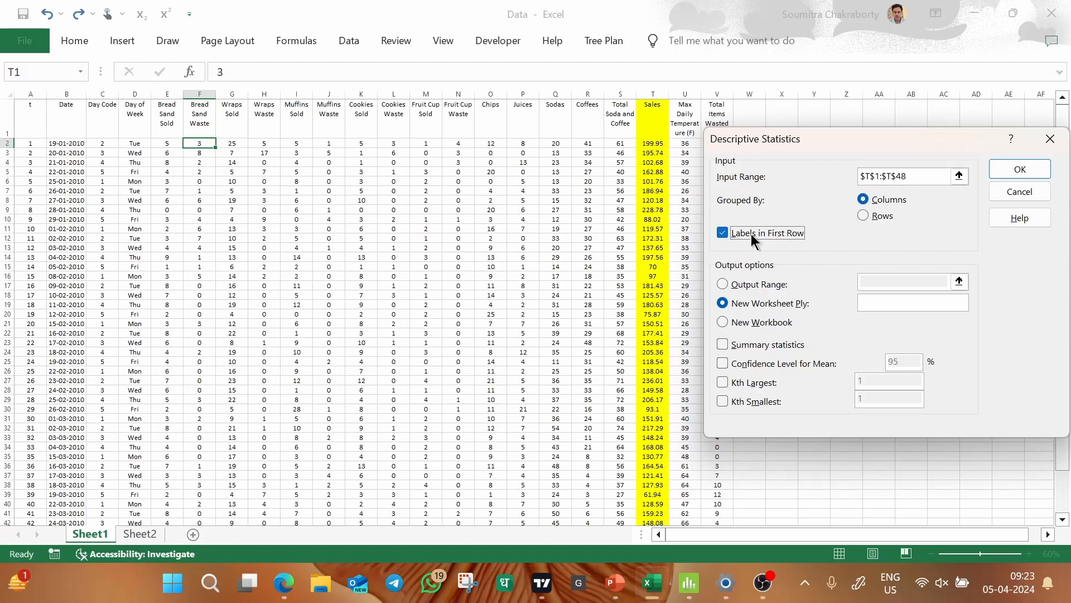
click(724, 284)
click(865, 281)
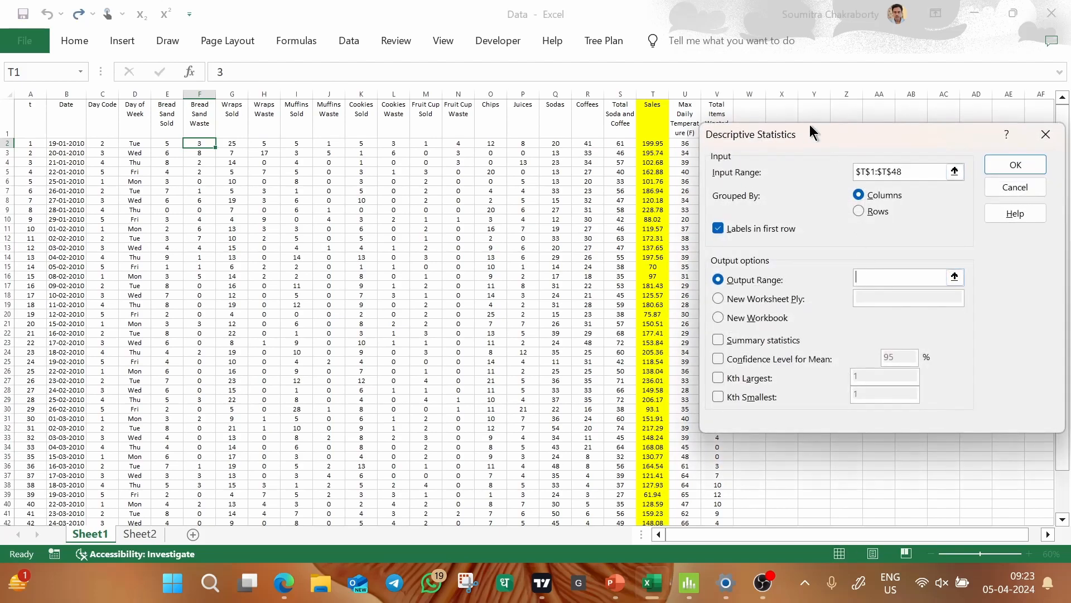
drag(915, 148, 704, 252)
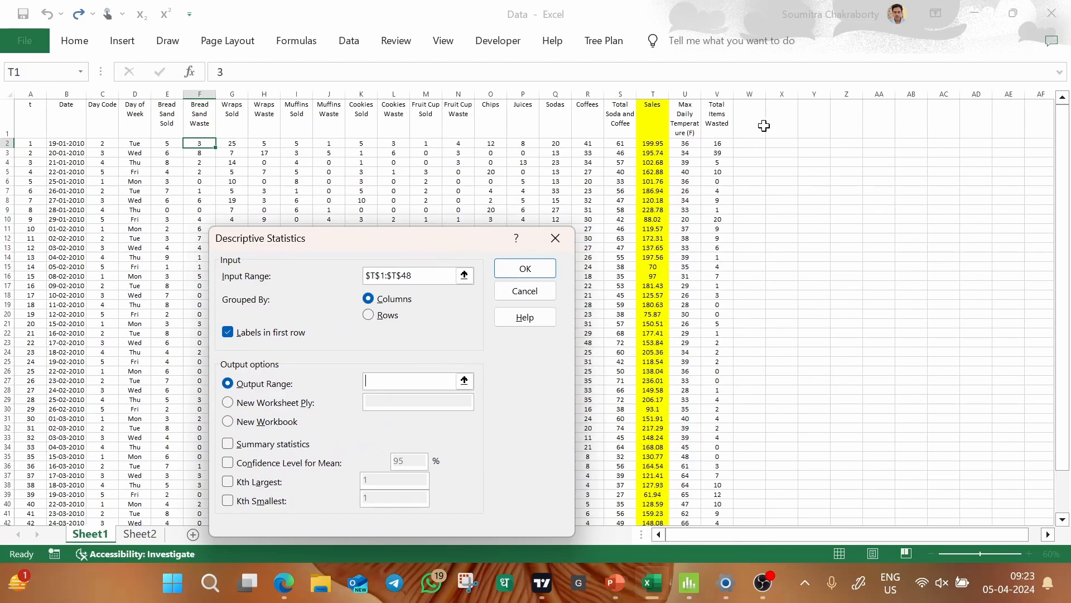
click(231, 404)
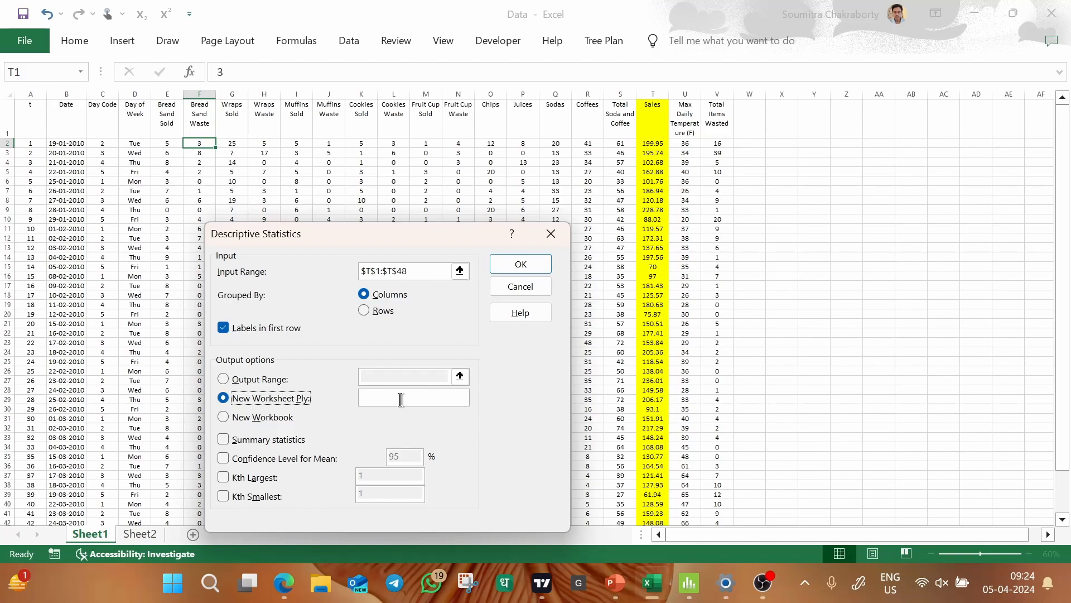
drag(437, 239, 518, 115)
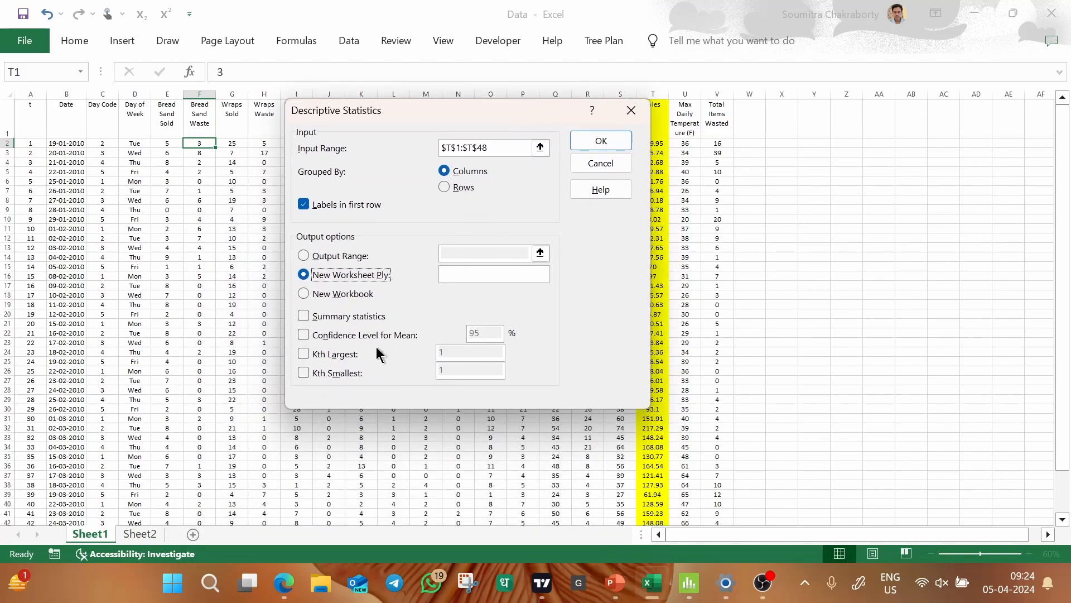
click(304, 317)
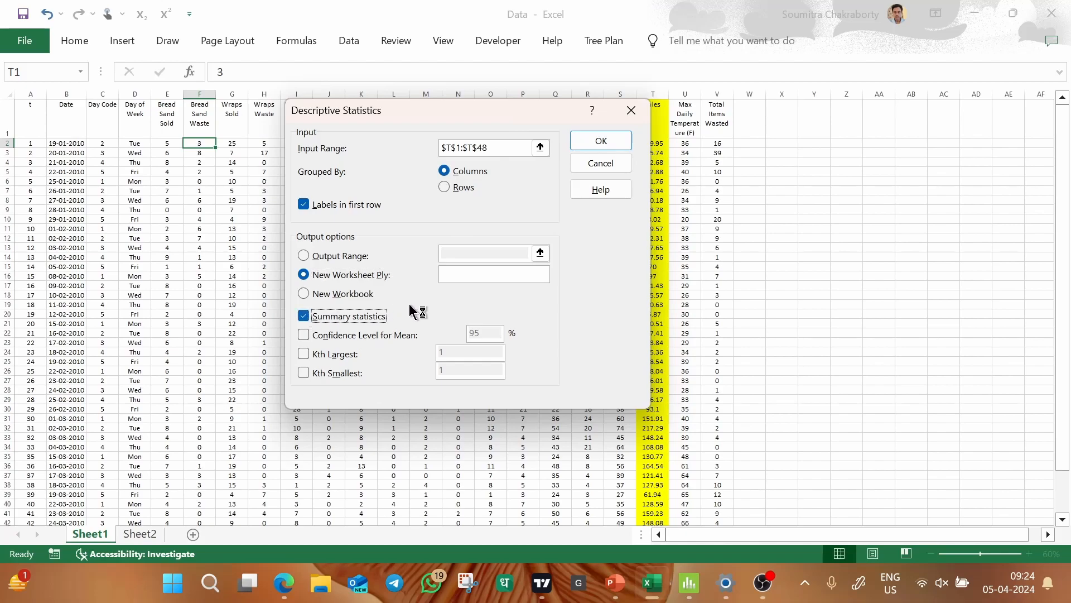
click(303, 335)
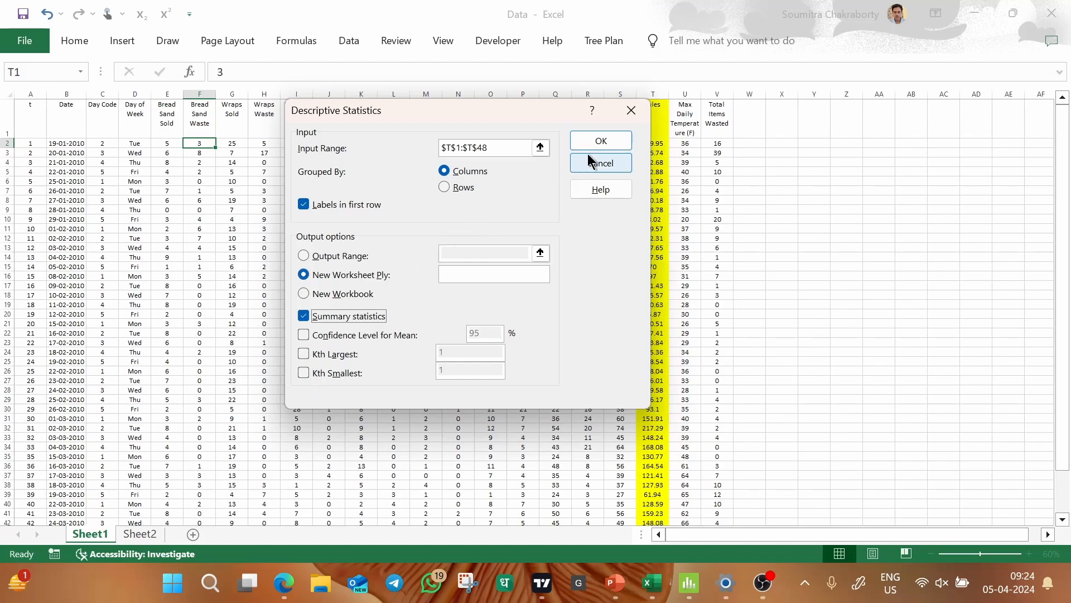
click(619, 142)
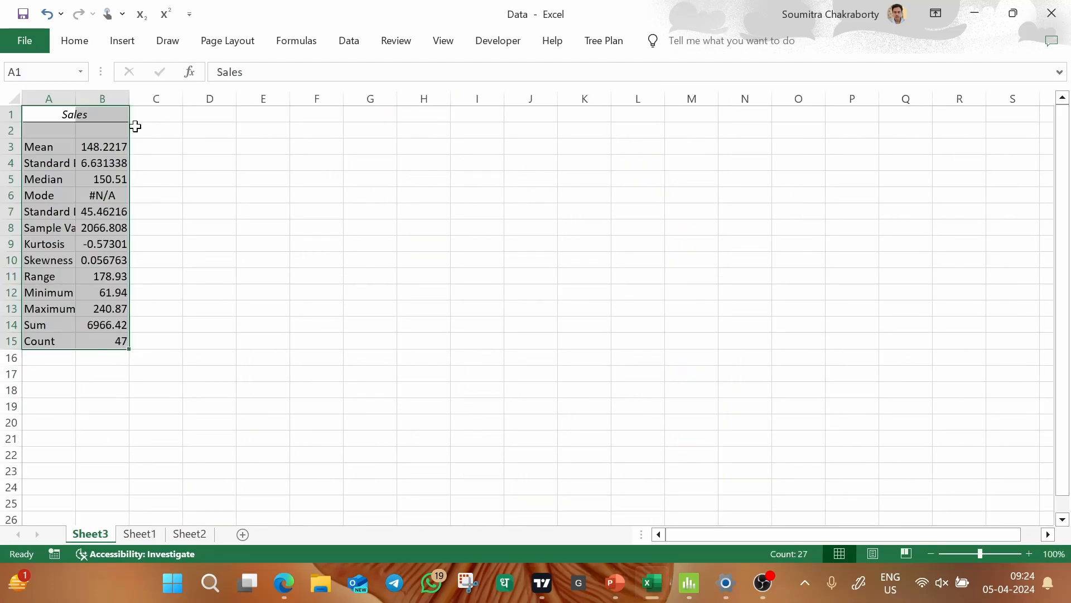
Widen columns A and B of the Sales statistics sheet to fit the full labels and values.
double_click(75, 98)
click(413, 195)
drag(125, 98, 307, 100)
click(439, 212)
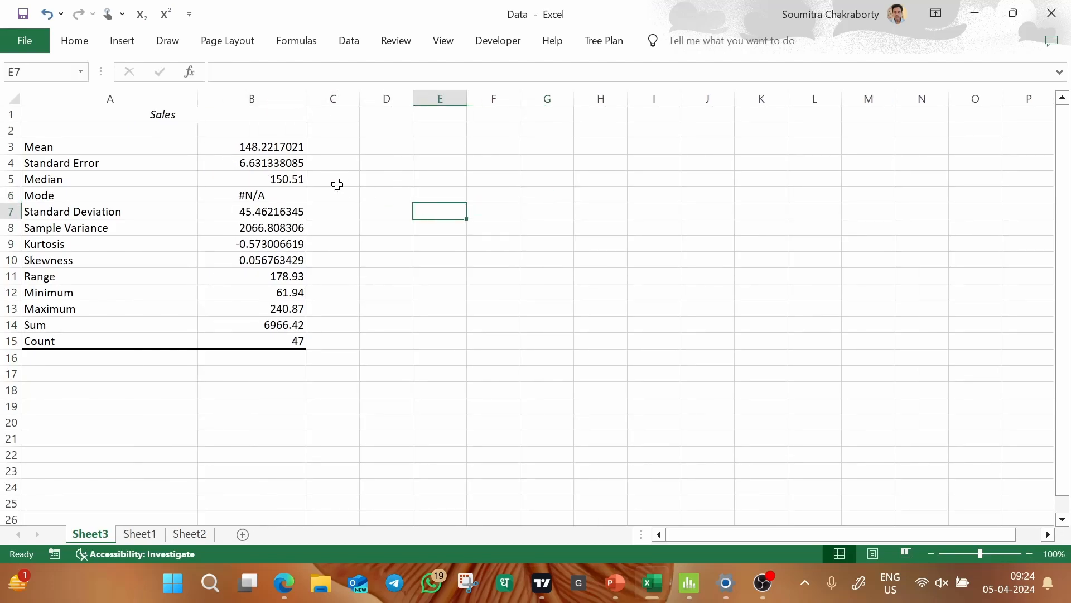
Review the mean, standard error, median and mode of Sales, checking them against the Sales column in Sheet1.
click(271, 144)
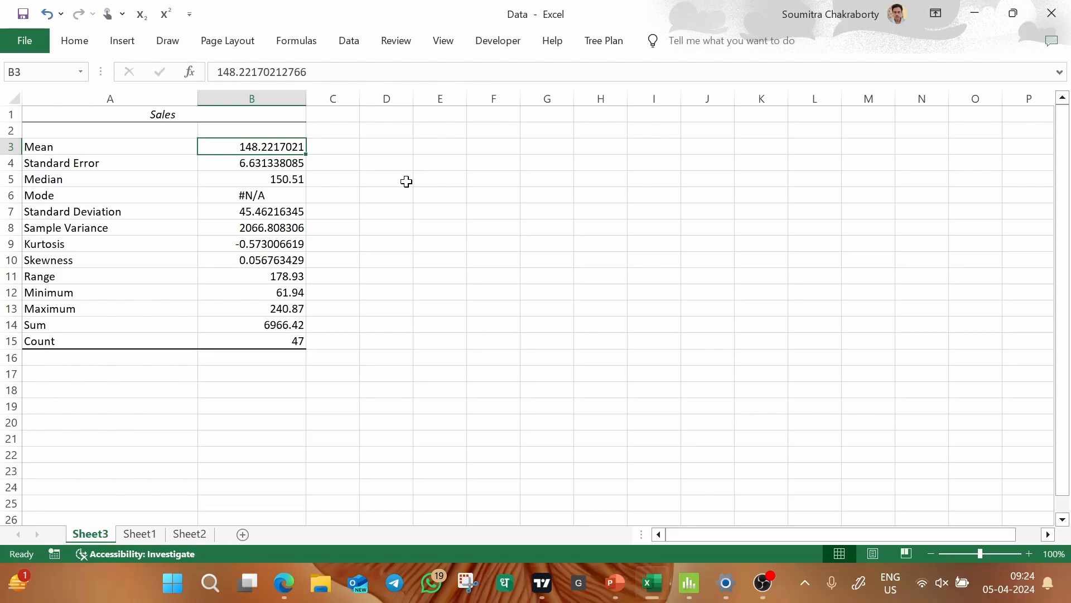
click(147, 533)
click(645, 121)
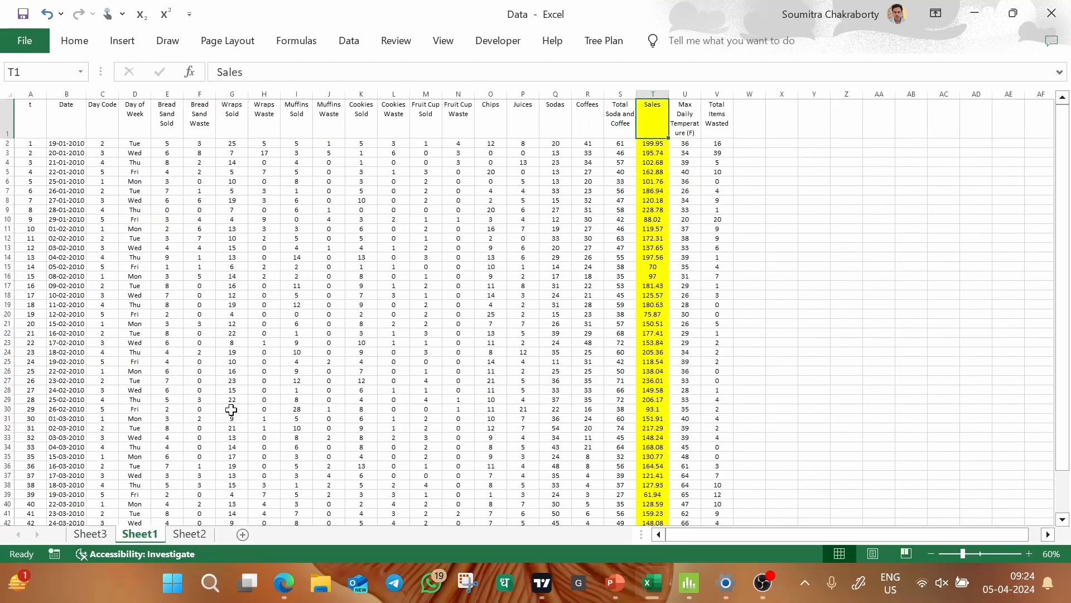
click(90, 534)
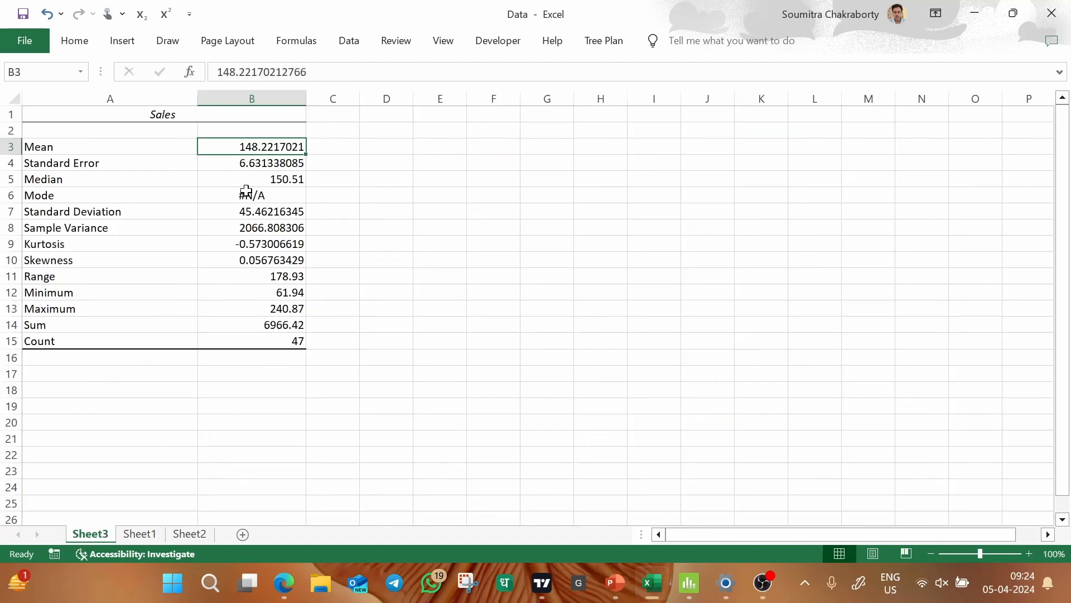
click(251, 162)
click(238, 179)
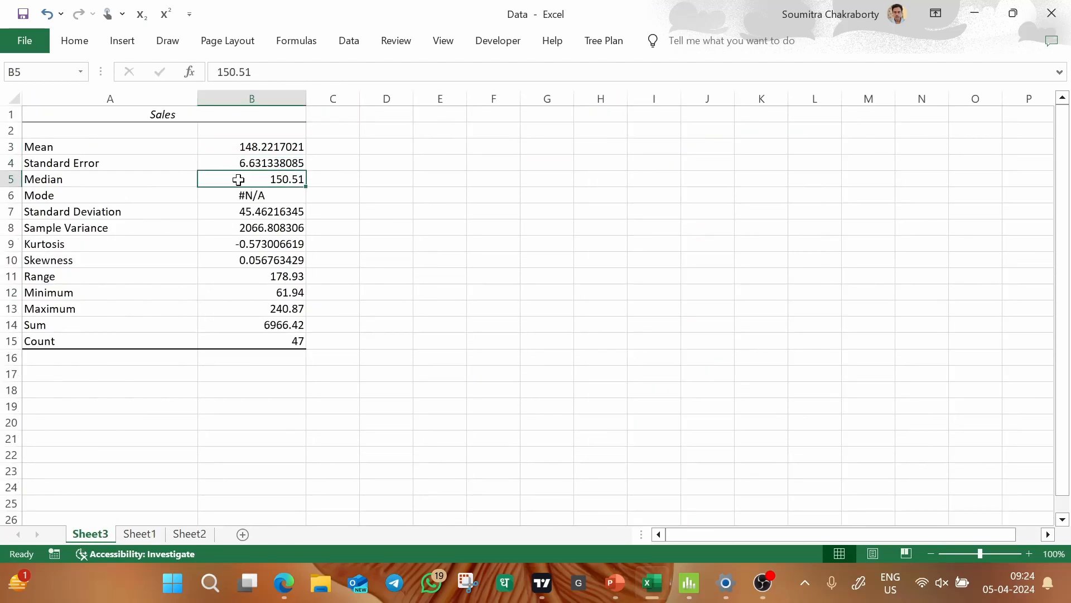
click(229, 196)
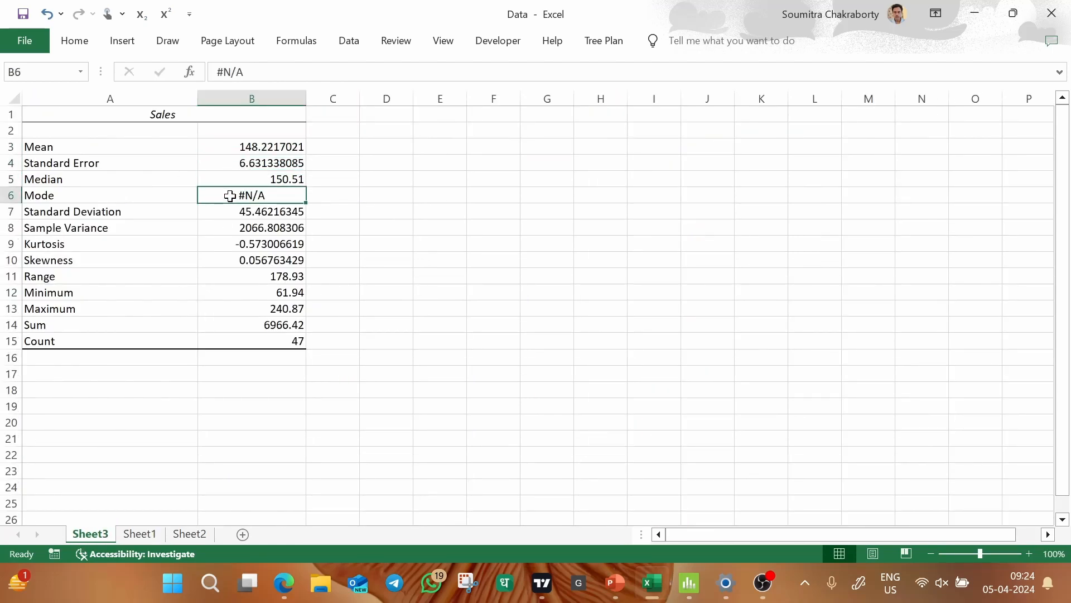
click(141, 534)
drag(645, 142, 654, 339)
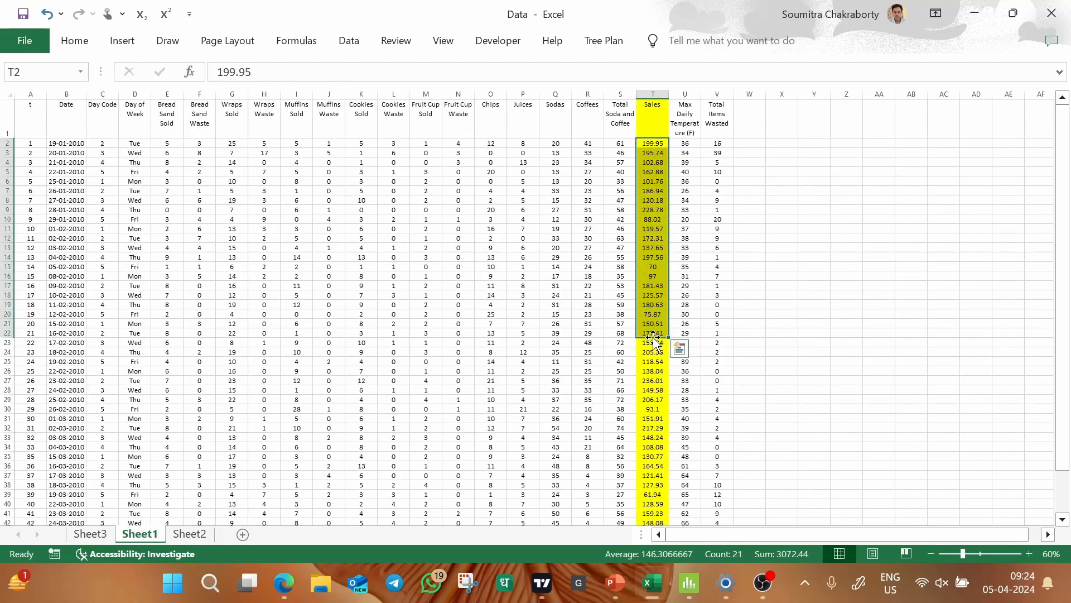
click(816, 218)
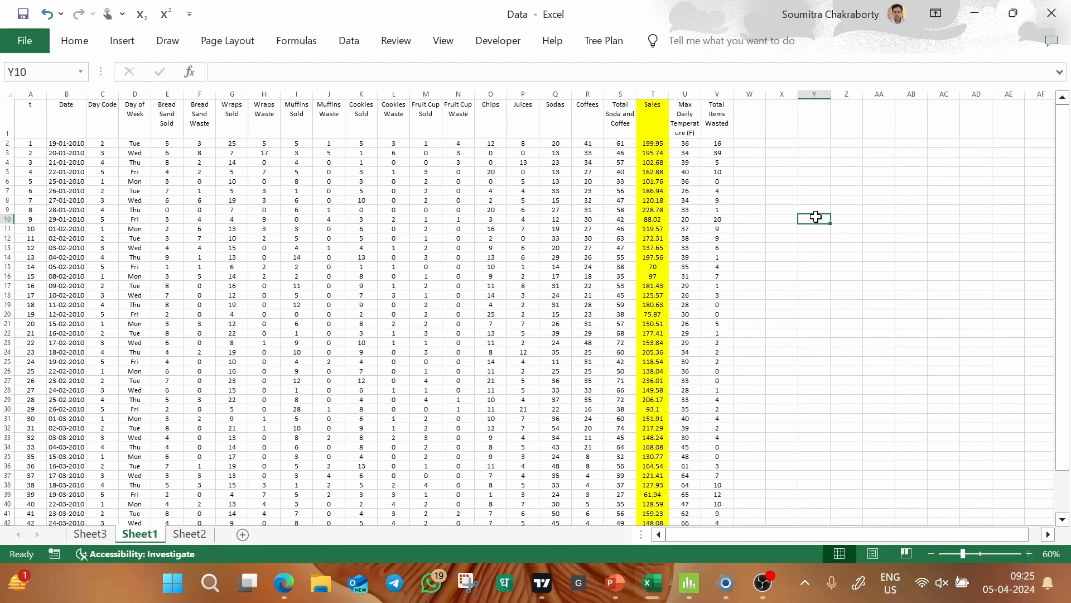
Replace the Mode value in the Sales statistics on Sheet3 with a dash (-).
click(648, 144)
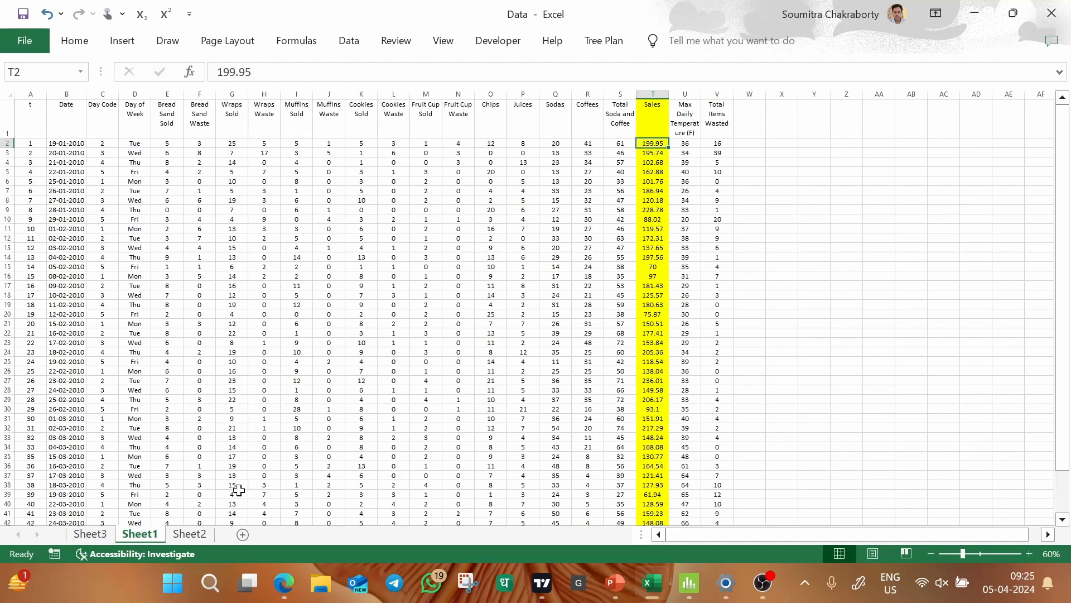
click(88, 534)
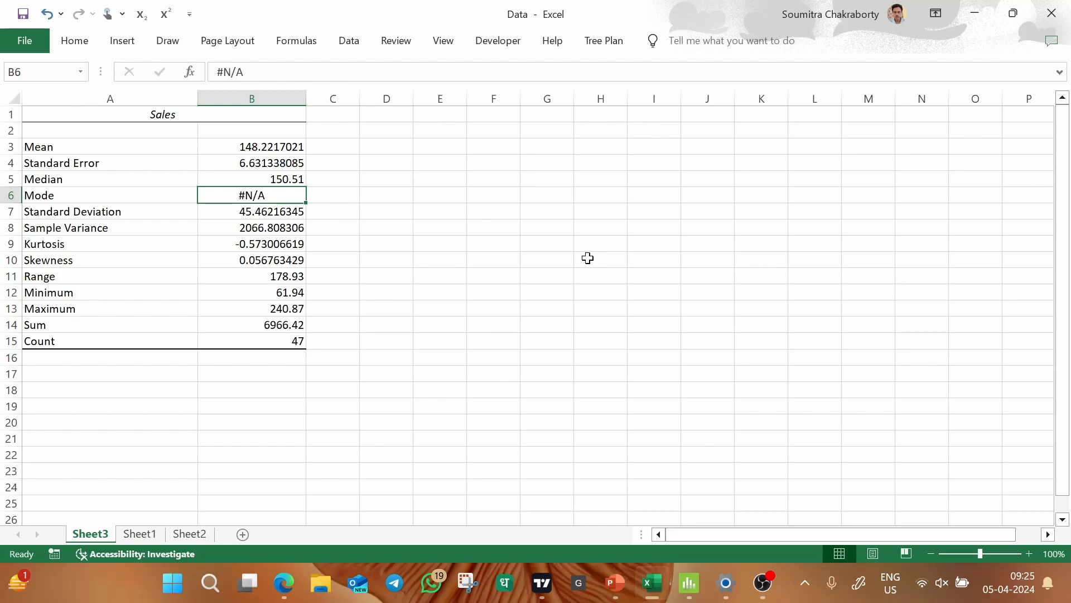
text(-)
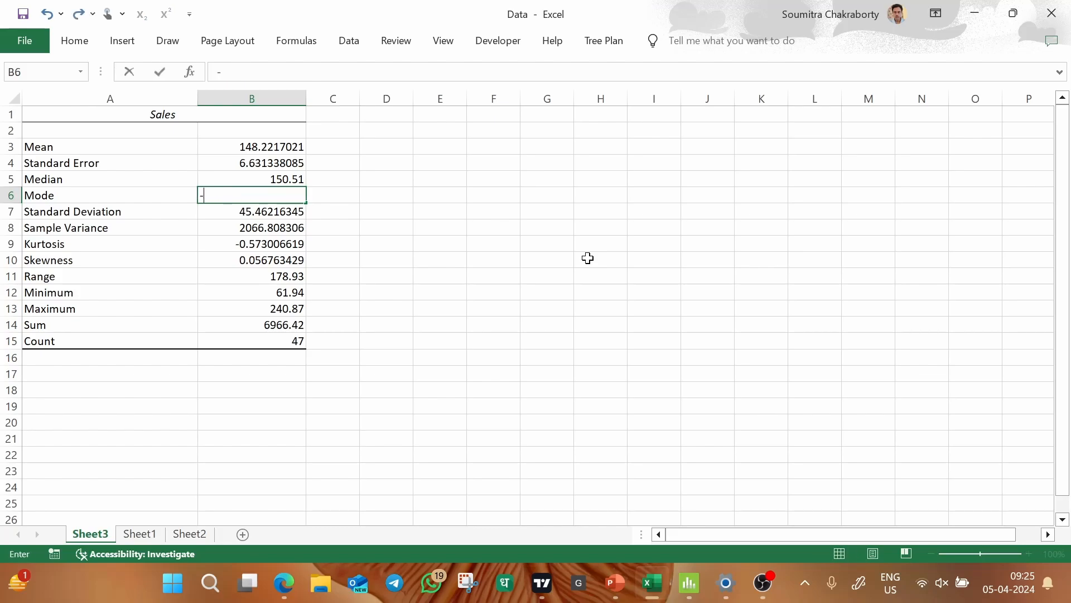
key(Return)
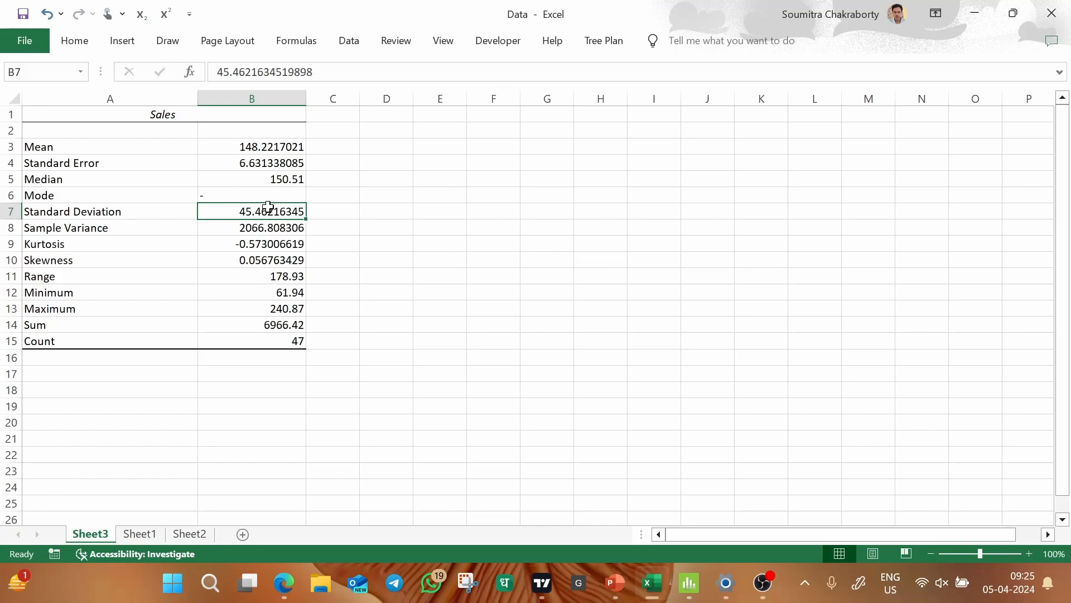
Review the sample variance, kurtosis, skewness, range, minimum, maximum, sum and count of Sales.
click(253, 224)
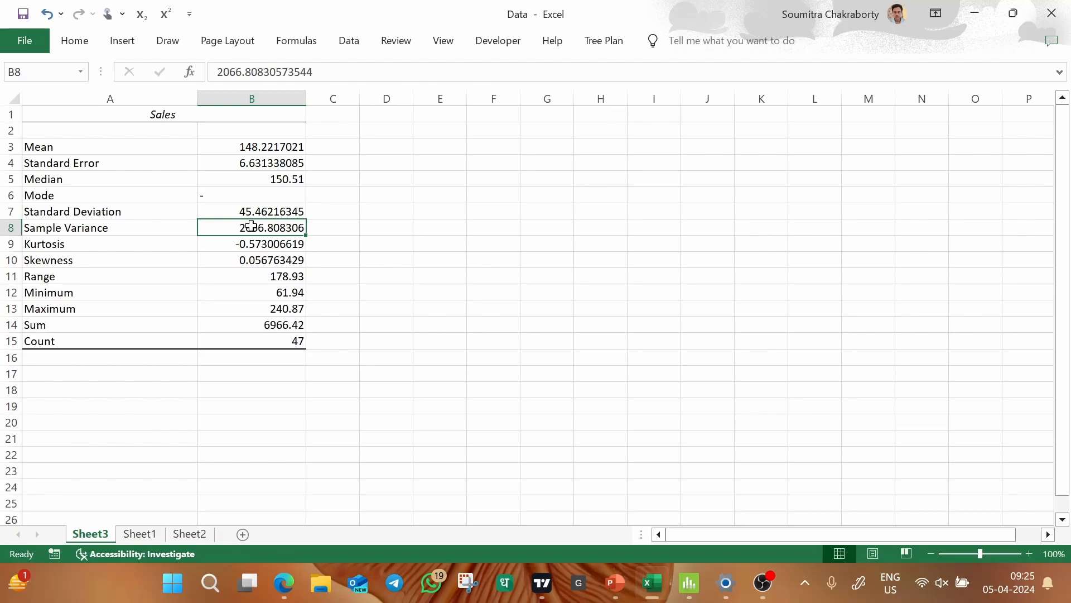
drag(246, 242, 247, 256)
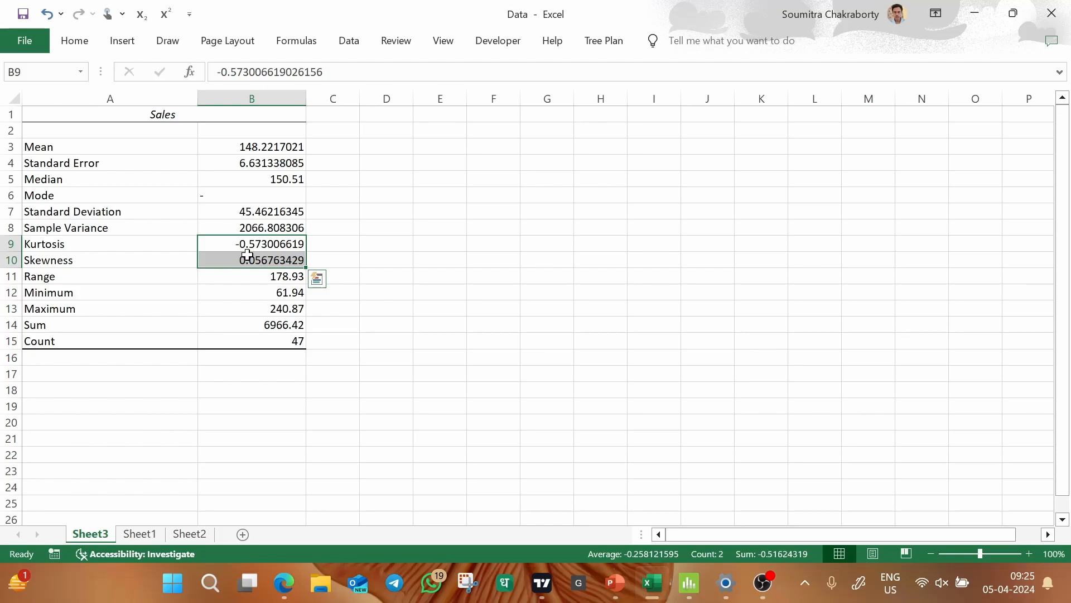
click(230, 276)
click(222, 306)
click(238, 287)
drag(228, 325, 230, 333)
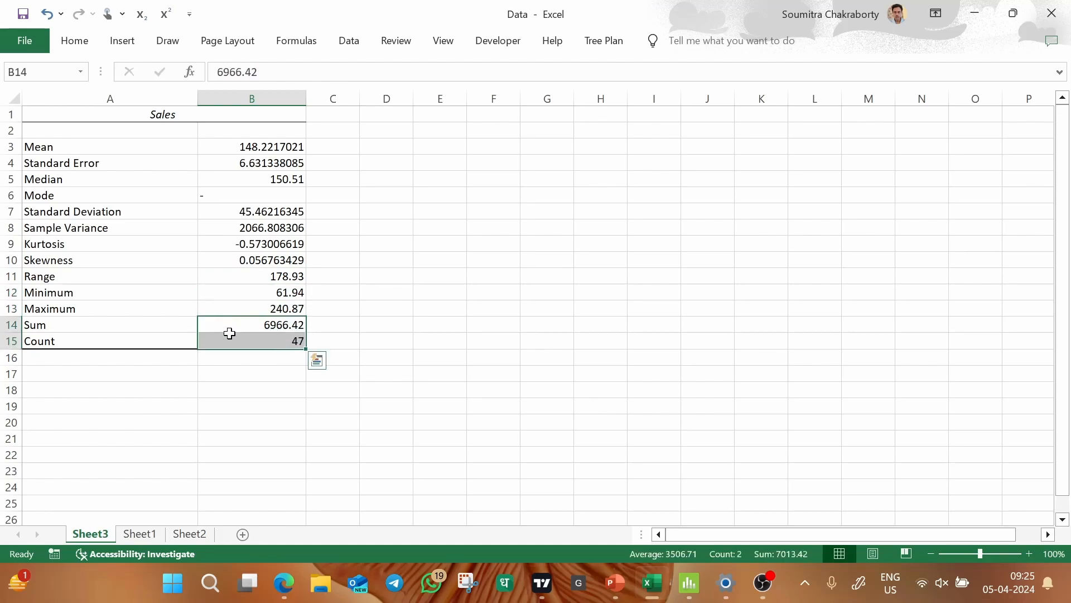
click(404, 239)
Extend the Range label in the Sales statistics to read "Range = Max - Min".
click(134, 279)
double_click(135, 279)
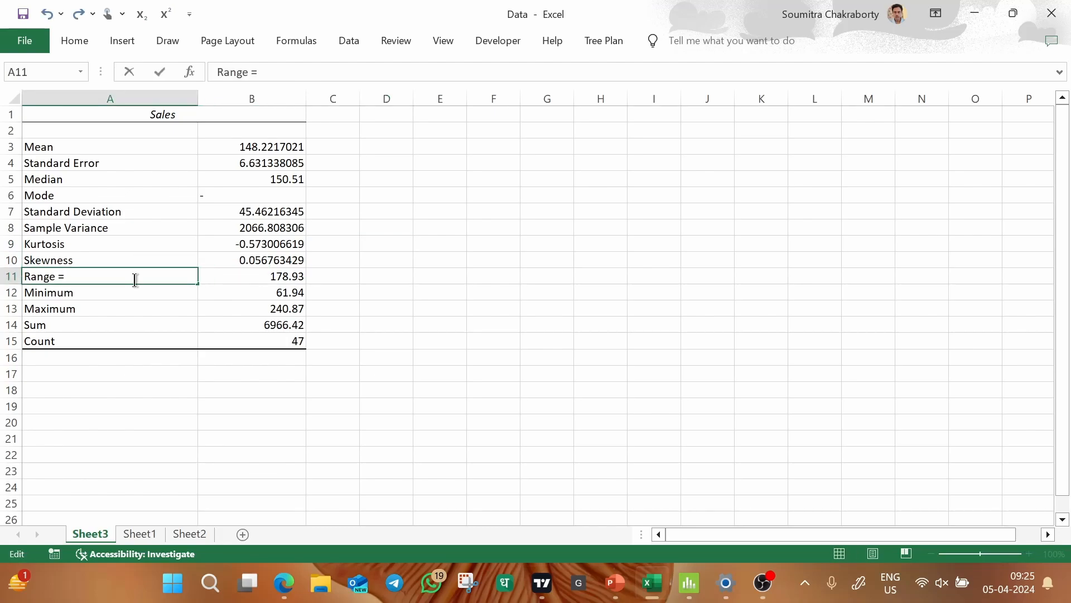
text(Max - Min)
click(335, 262)
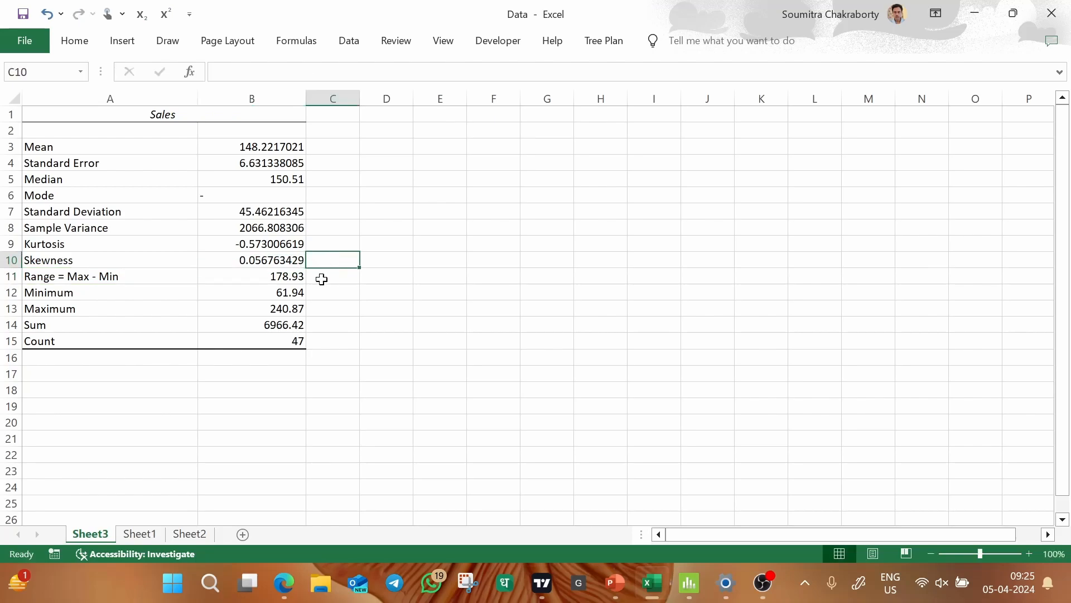
Check the maximum used in the range formula, and look at the kurtosis and skewness rows.
click(294, 308)
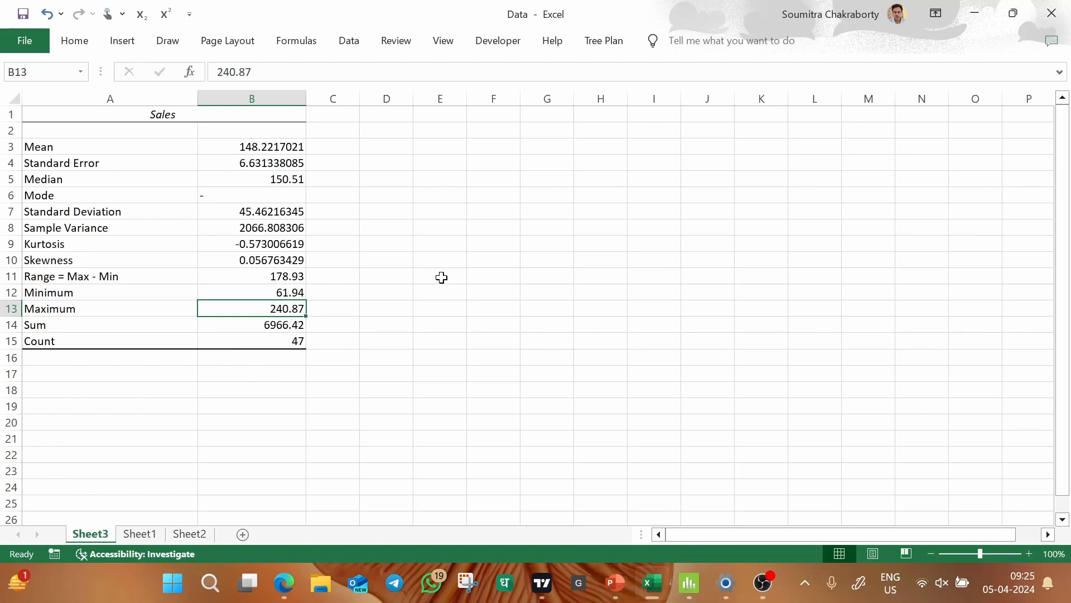
click(455, 213)
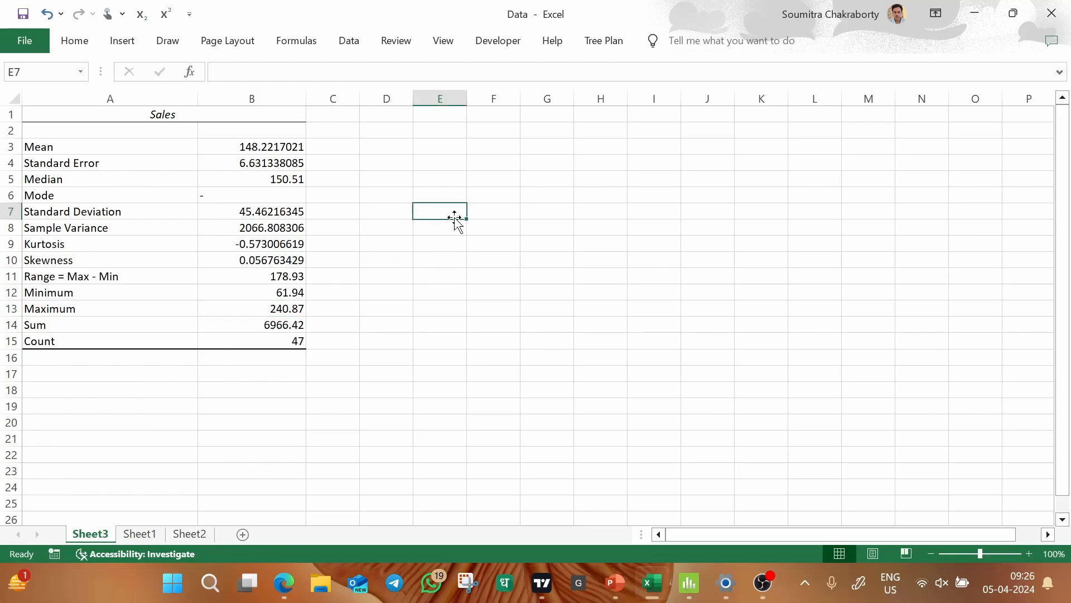
drag(180, 248, 240, 259)
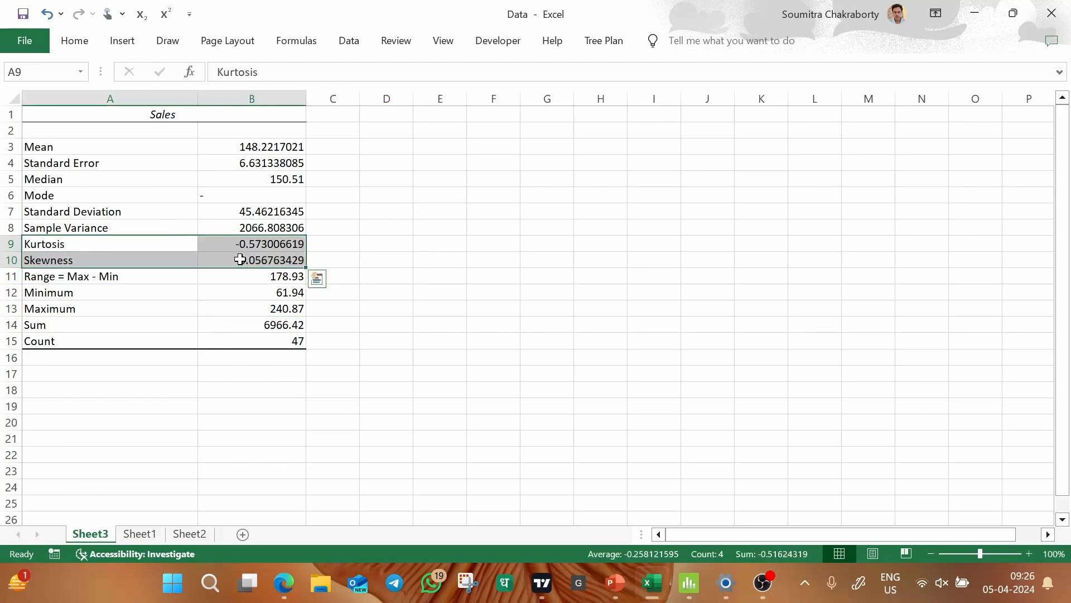
click(457, 223)
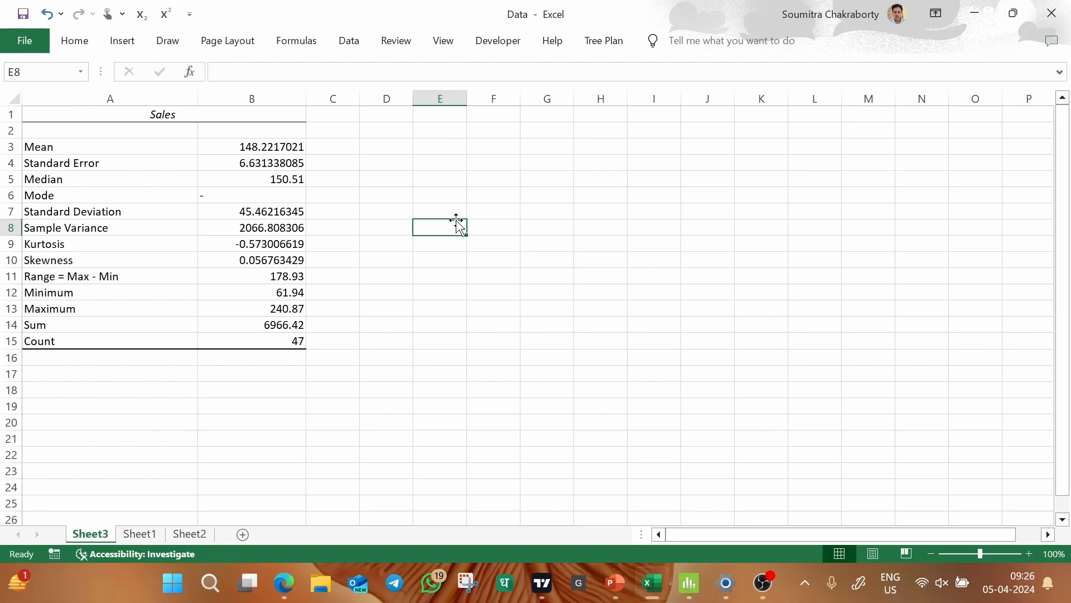
Switch to Minitab, dismiss the About Minitab window, and enlarge the output area above Worksheet 1.
key(ctrl+n)
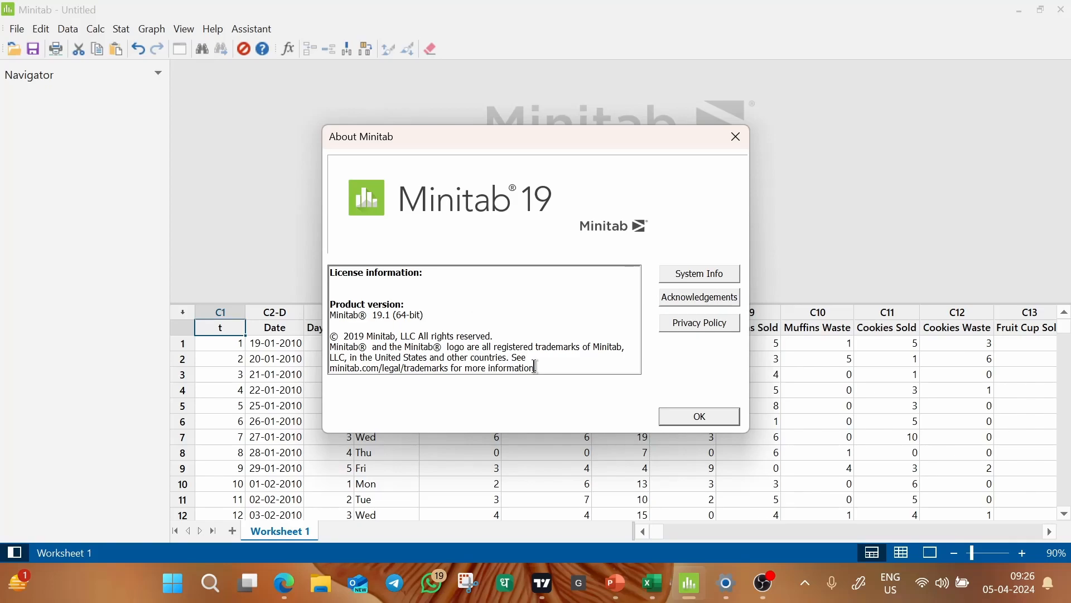
click(729, 138)
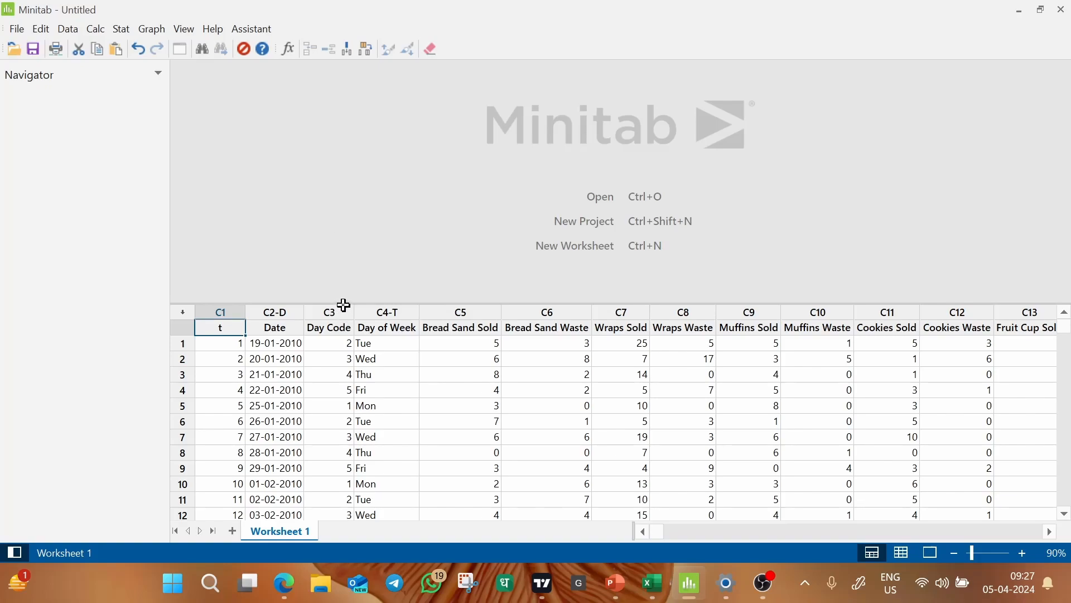
drag(343, 305, 345, 483)
drag(357, 440, 379, 441)
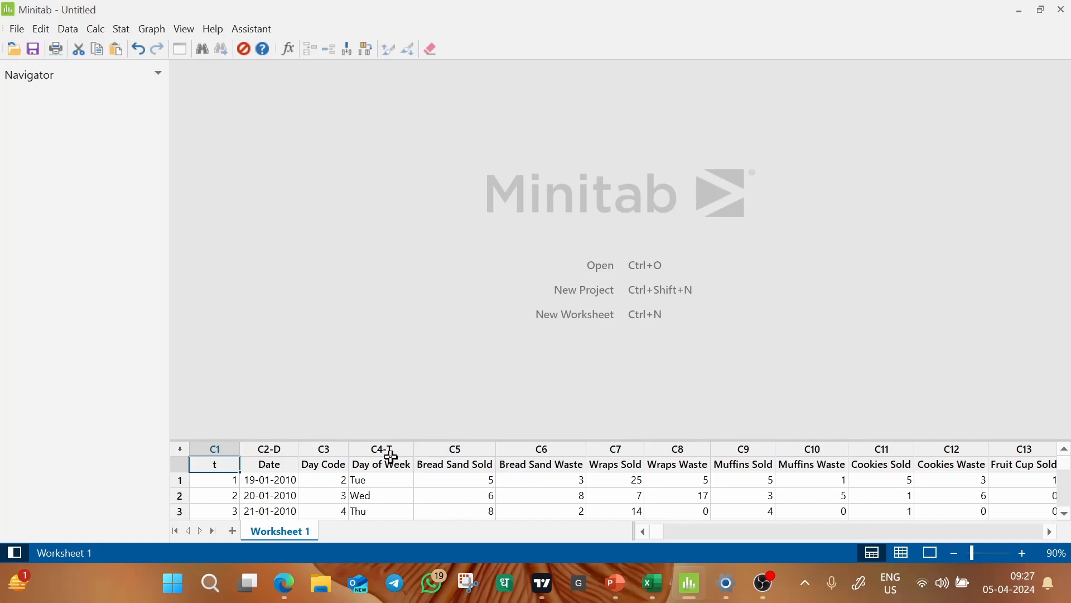
Examine how the worksheet column headings mark date, text and numeric data, comparing Date, Day Code, Day of Week and the sandwich columns.
click(283, 449)
click(327, 448)
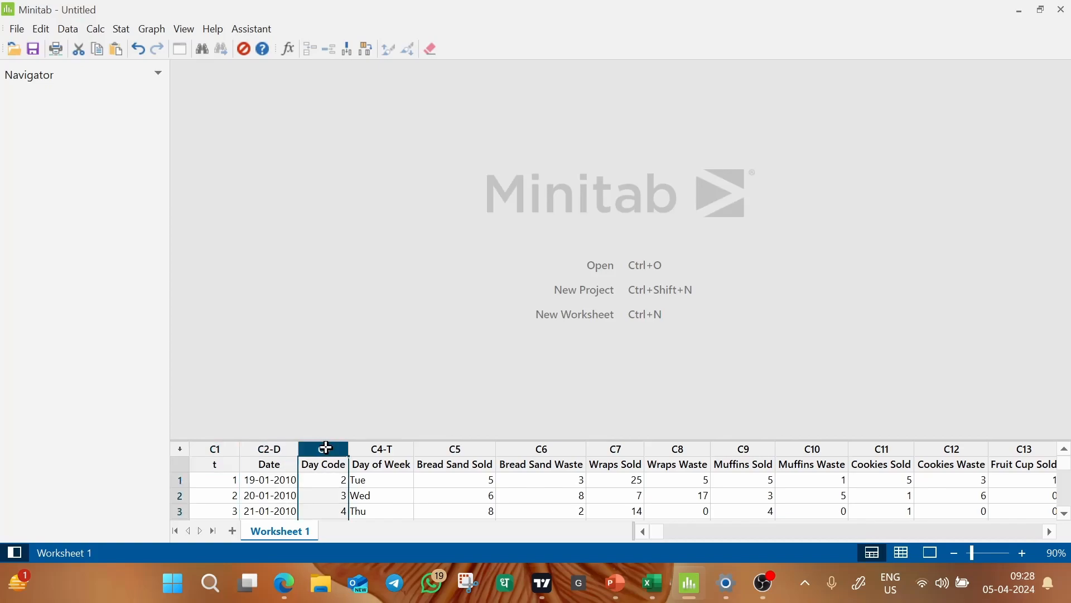
click(386, 448)
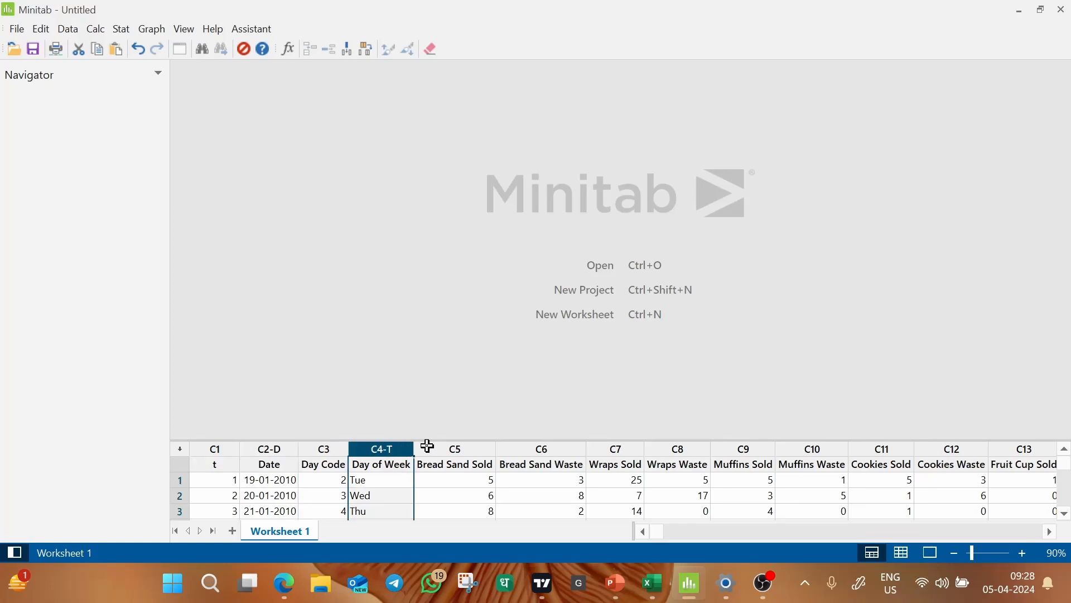
click(216, 448)
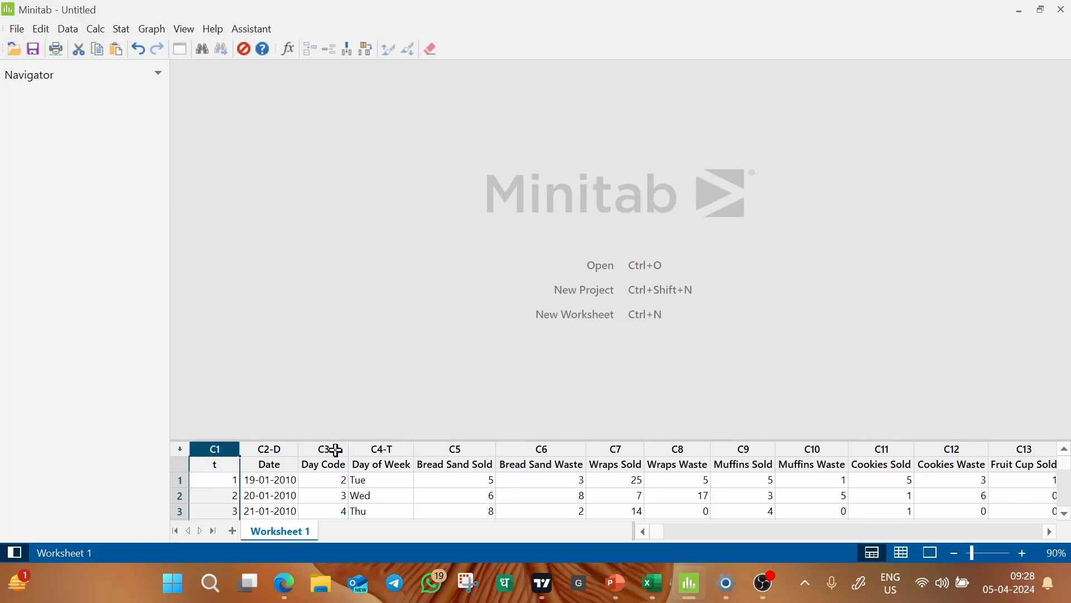
click(331, 449)
click(460, 447)
click(530, 447)
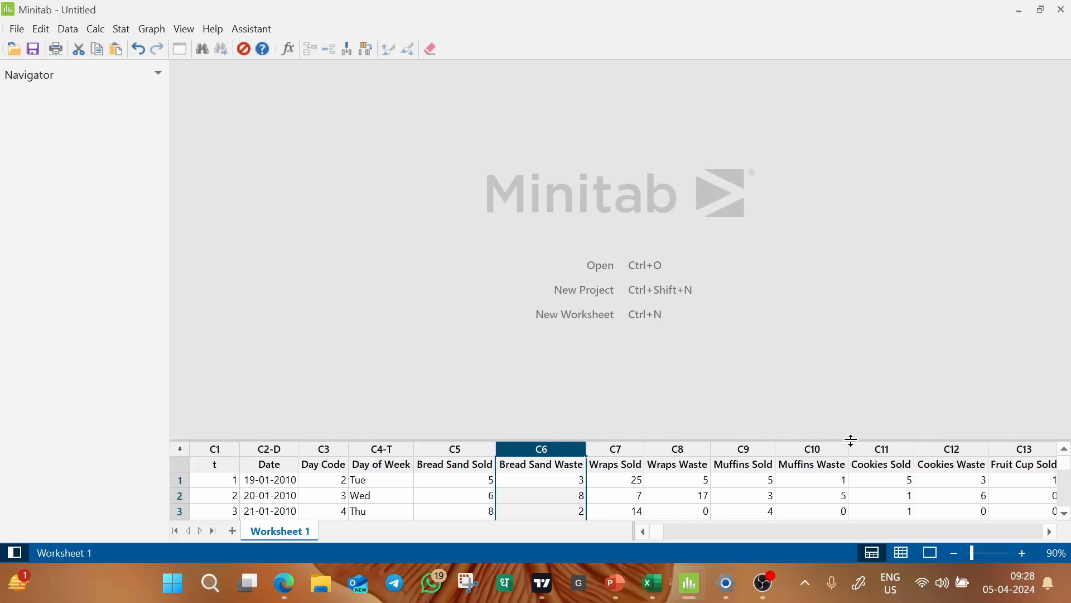
click(382, 448)
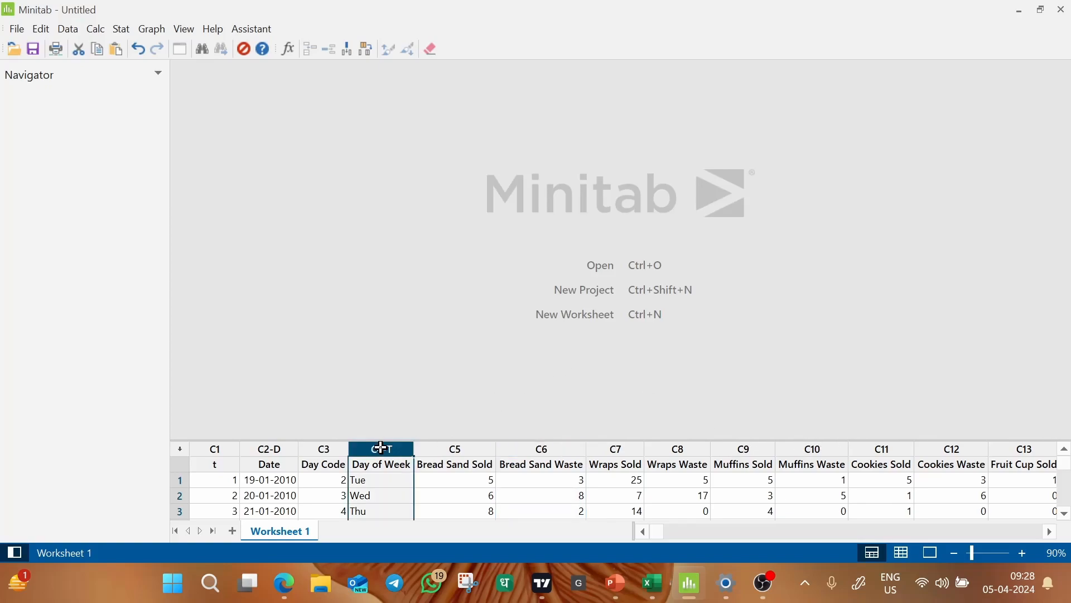
click(279, 448)
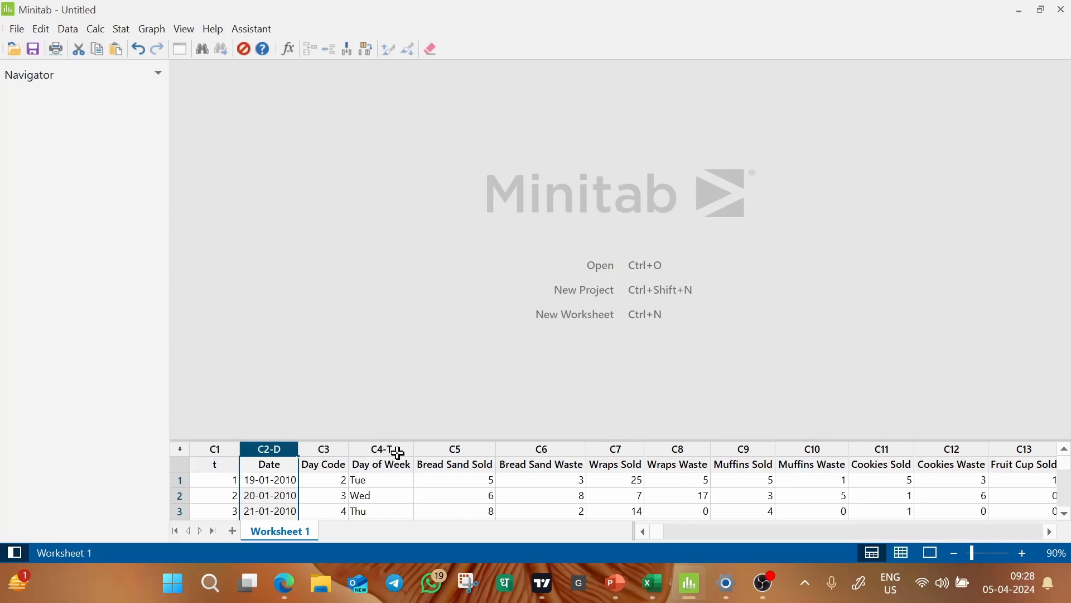
click(420, 341)
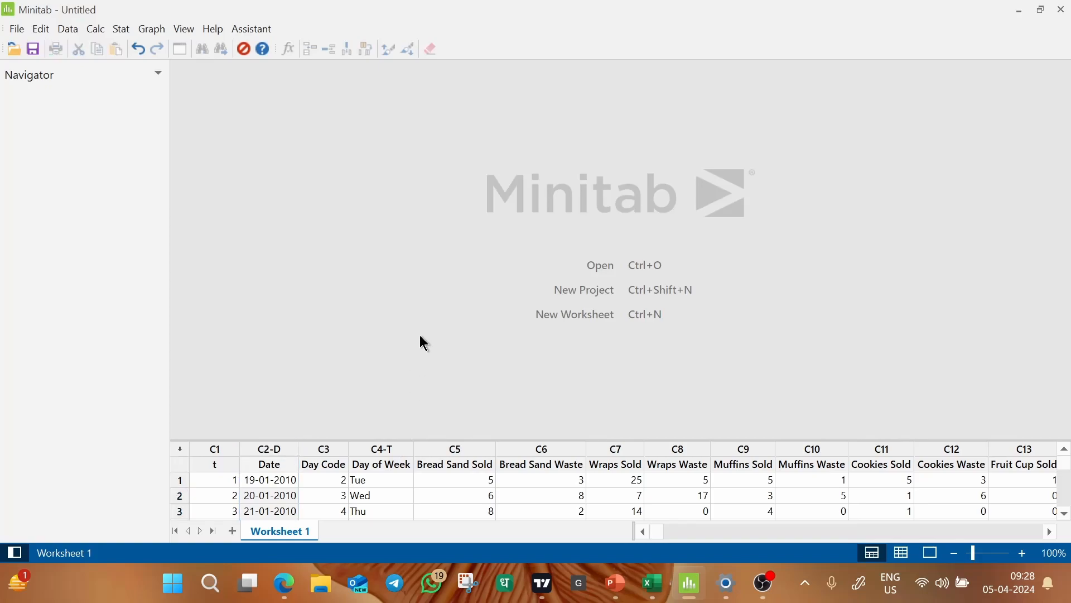
Start Display Descriptive Statistics from the basic statistics commands with Sales as the variable.
click(121, 31)
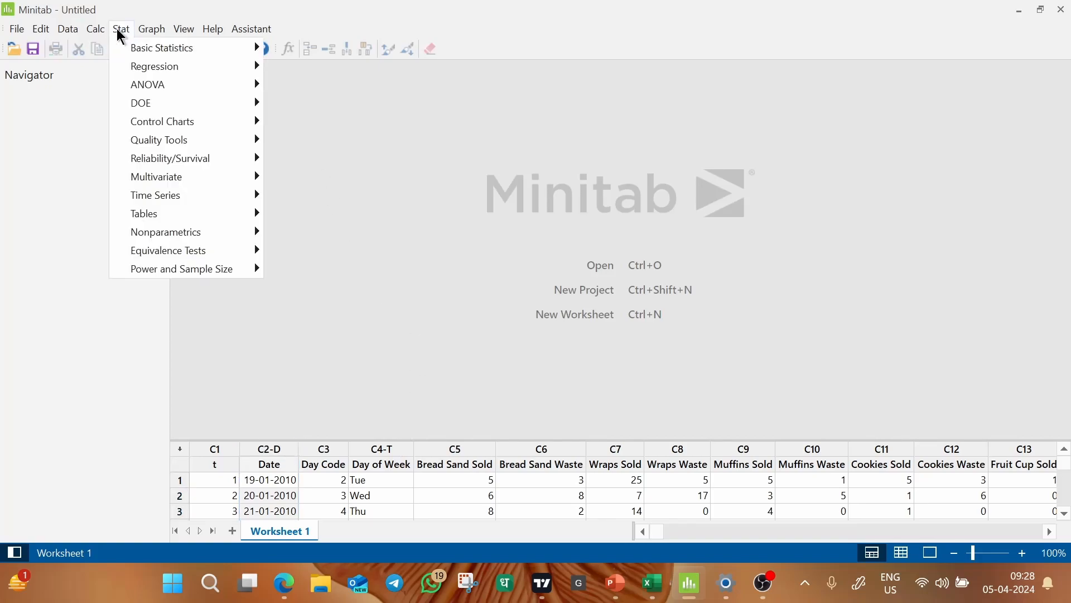
mouse_move(140, 49)
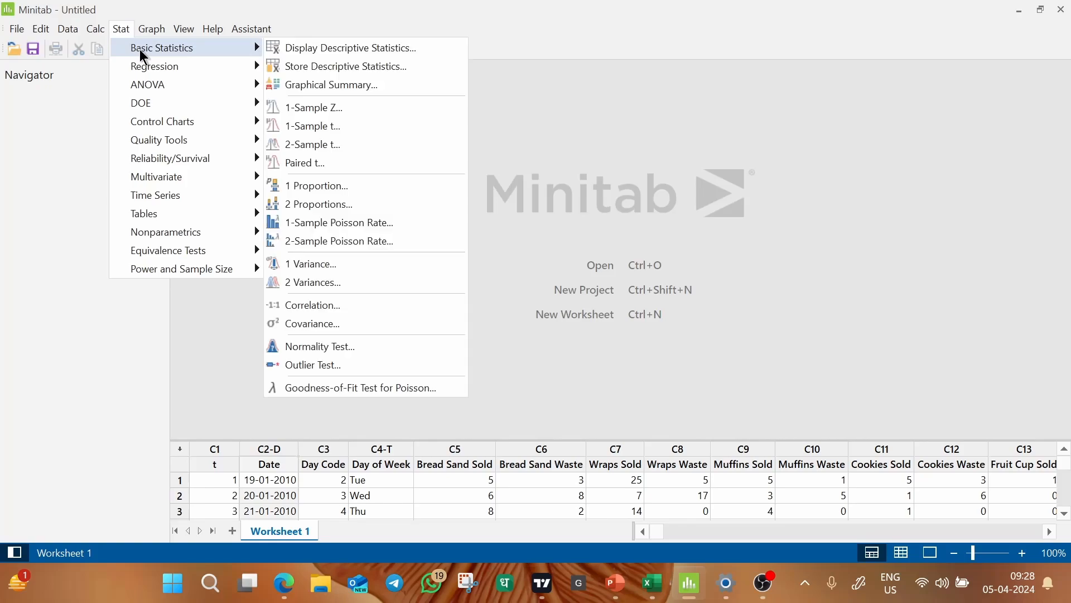
click(311, 50)
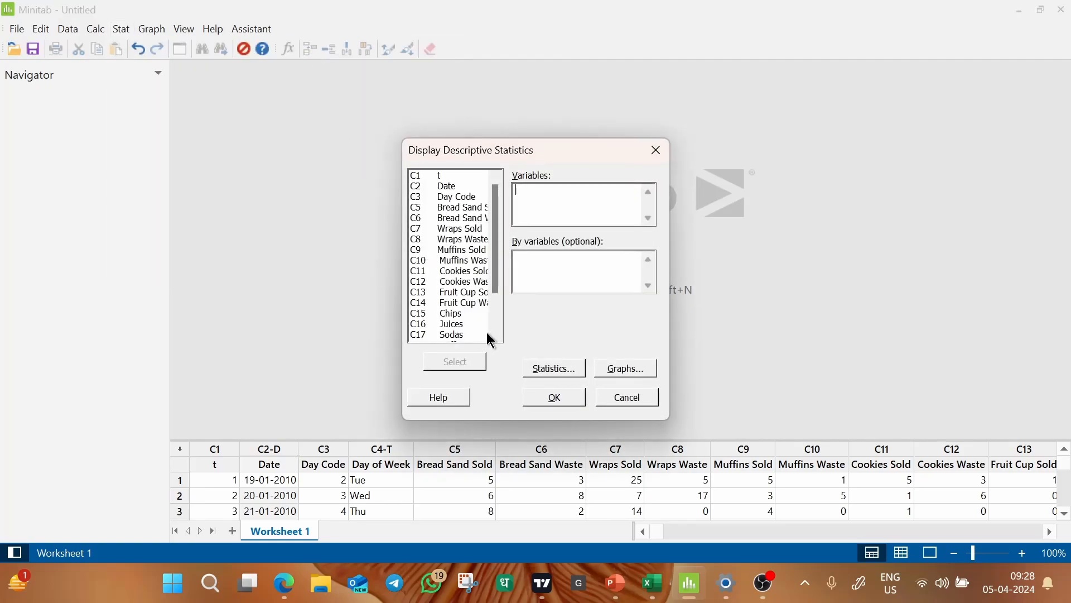
scroll(498, 338, down, 2)
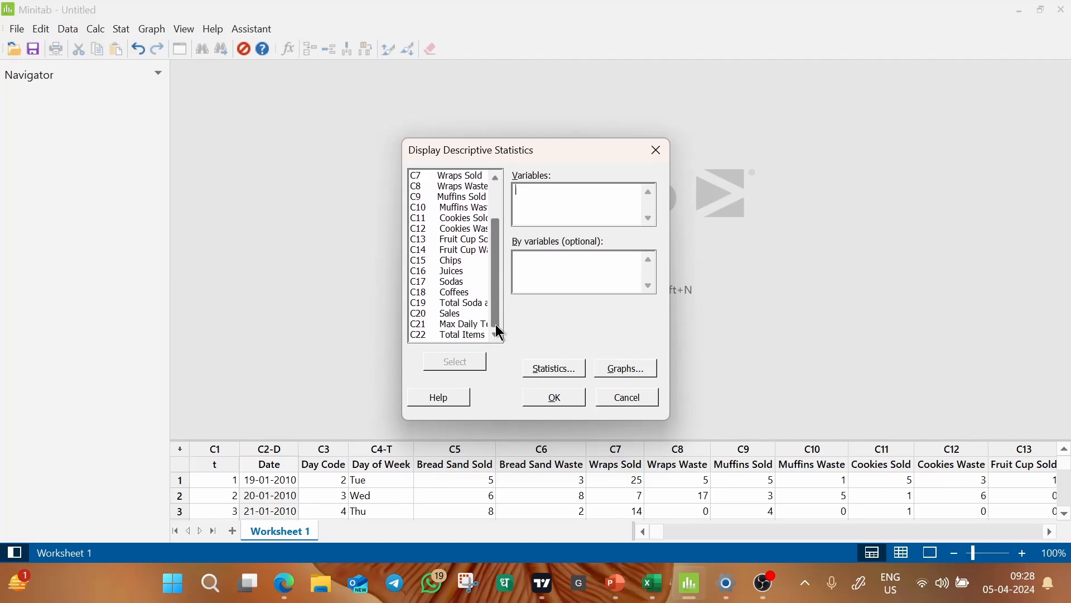
click(445, 316)
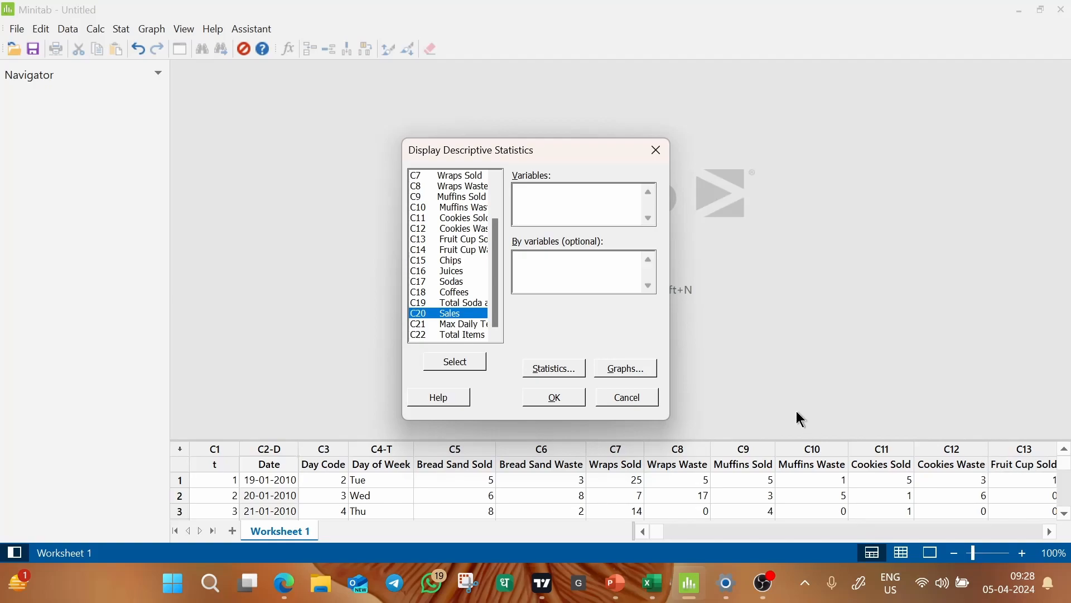
double_click(461, 314)
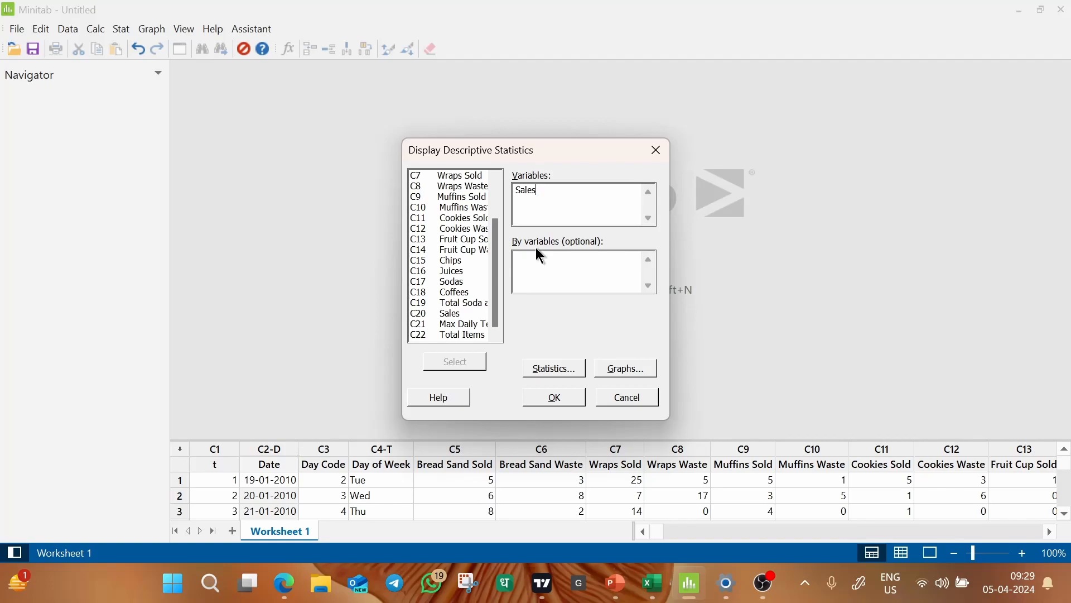
Add variance, coefficient of variation, range, interquartile range, skewness and kurtosis to the default statistics, and run the Sales analysis.
click(554, 371)
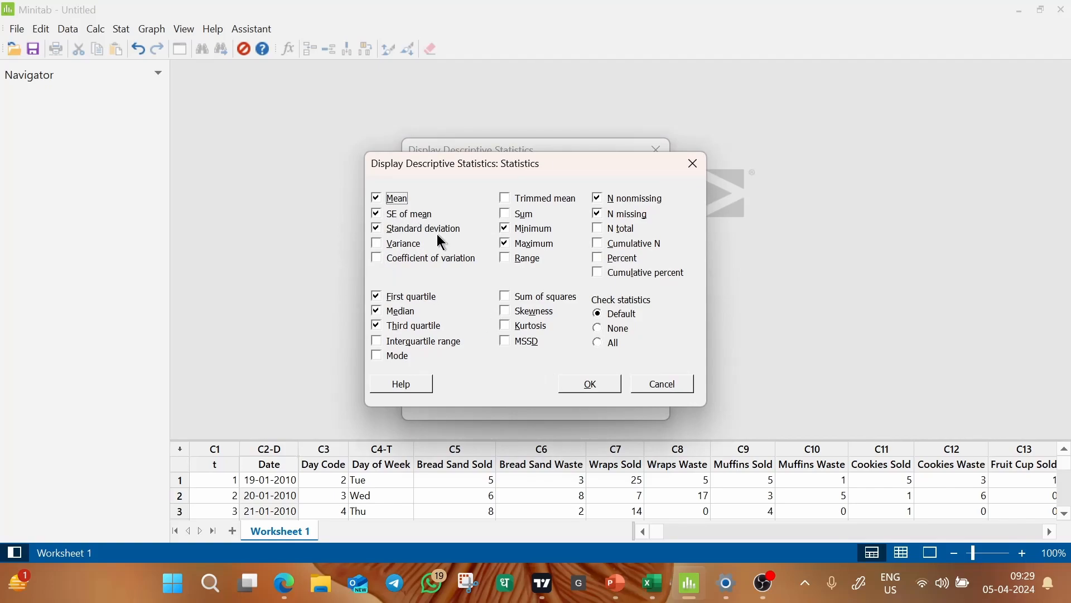
click(376, 244)
click(385, 267)
click(508, 265)
click(381, 344)
click(502, 311)
click(506, 326)
click(592, 383)
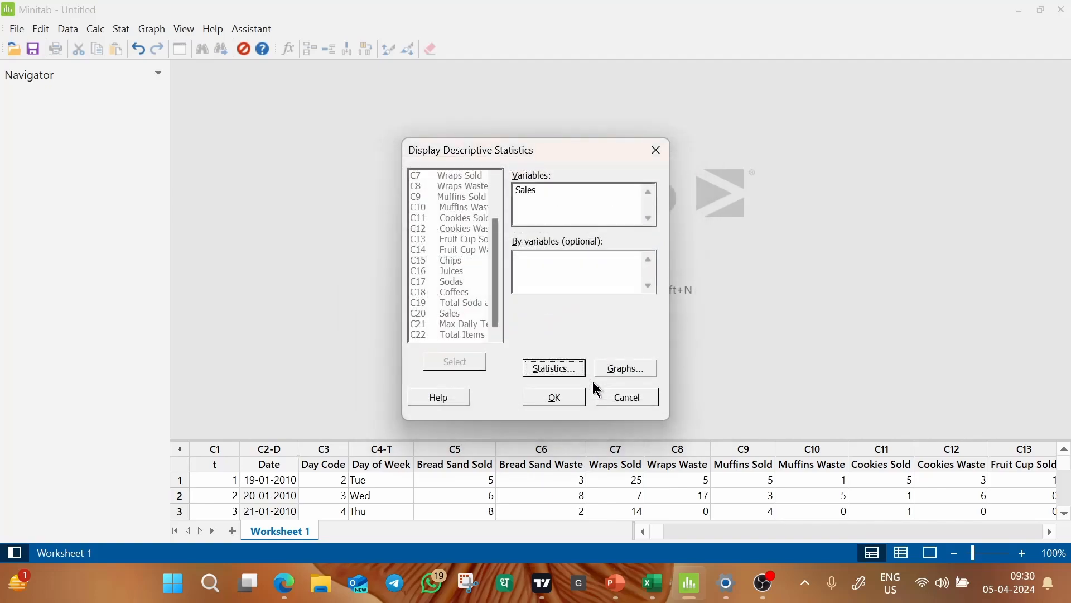
click(565, 402)
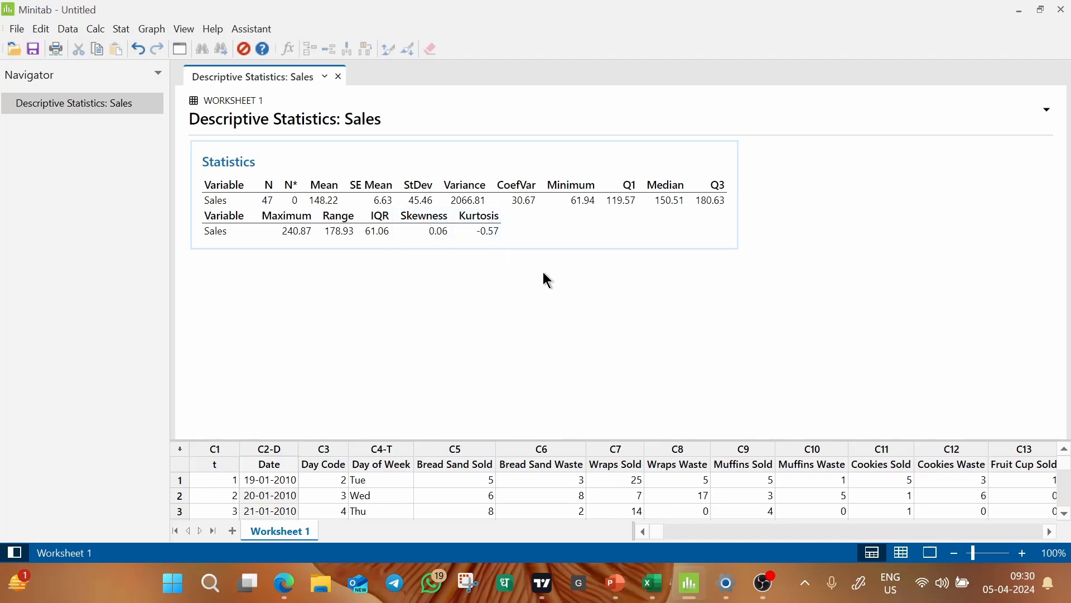
Review the interquartile range, first quartile and third quartile in the Sales statistics output.
click(378, 226)
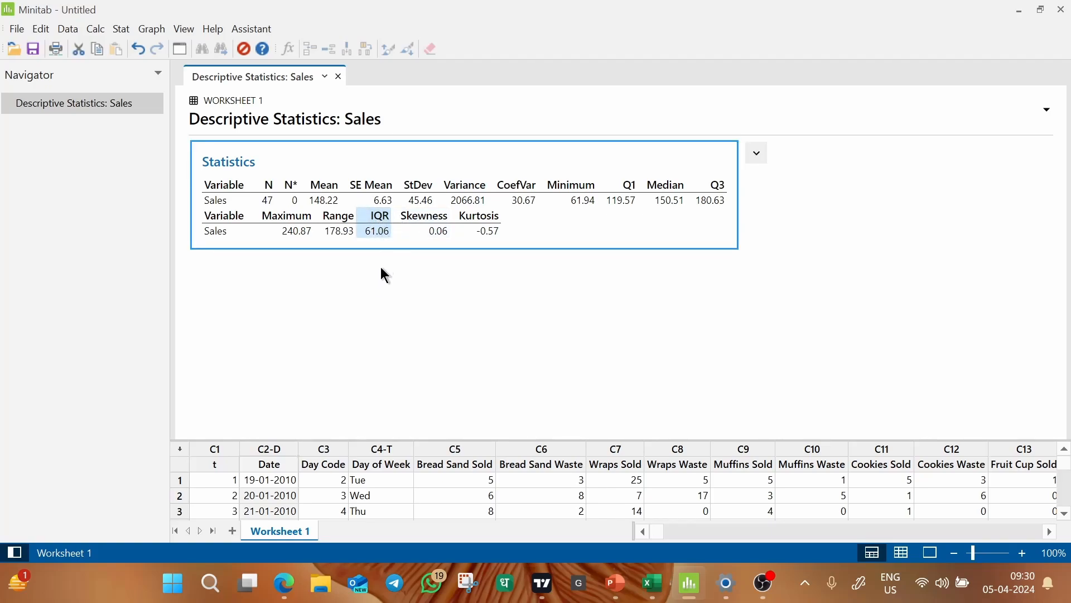
click(621, 200)
click(712, 199)
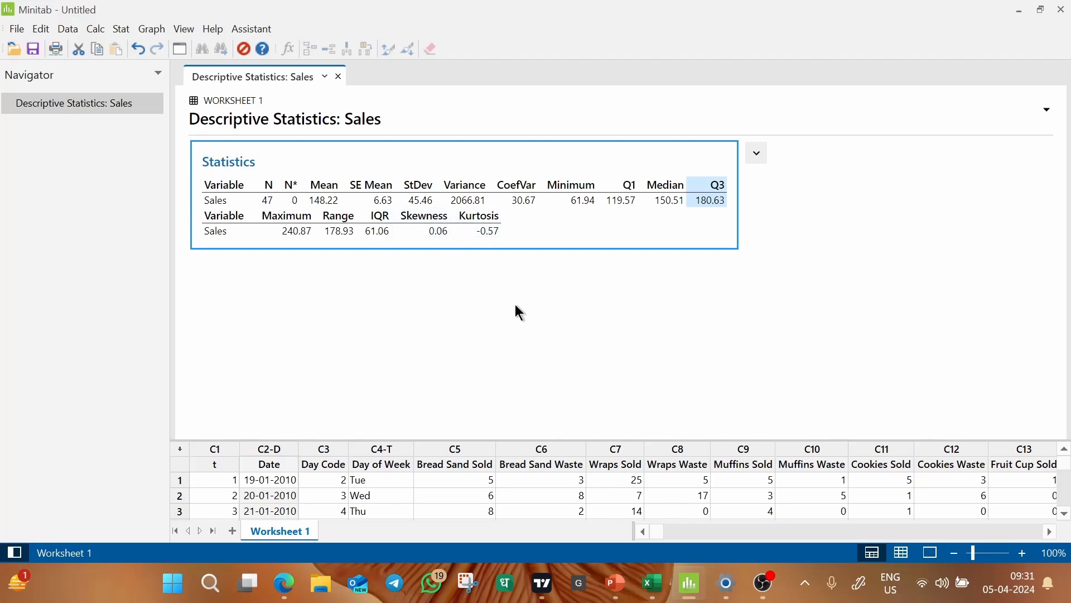
key(XF86AudioMute)
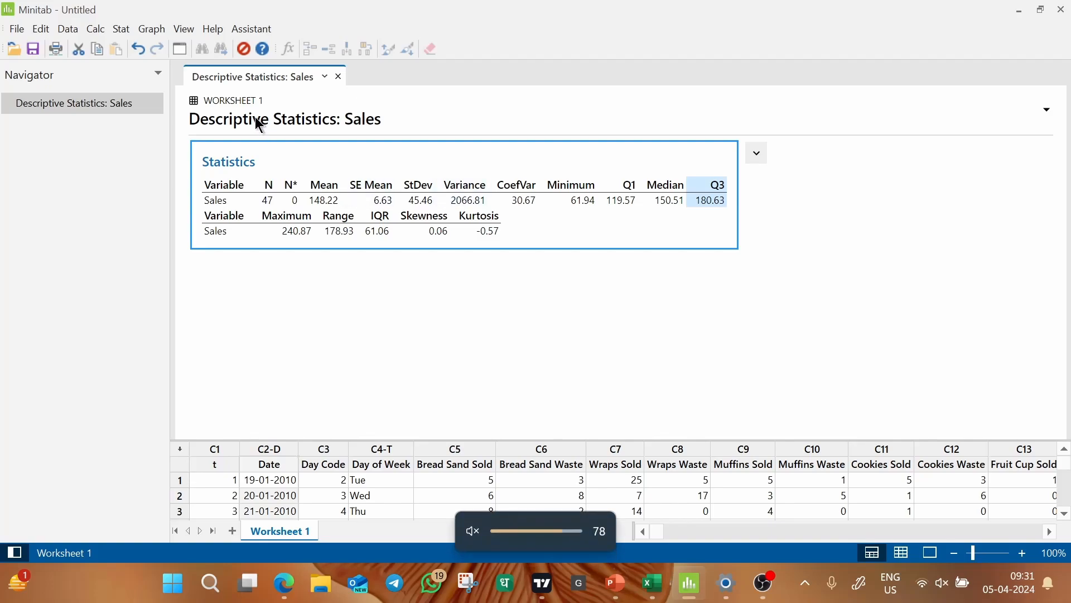
Run Display Descriptive Statistics for Sales again, grouped by Day of Week.
click(127, 31)
mouse_move(213, 47)
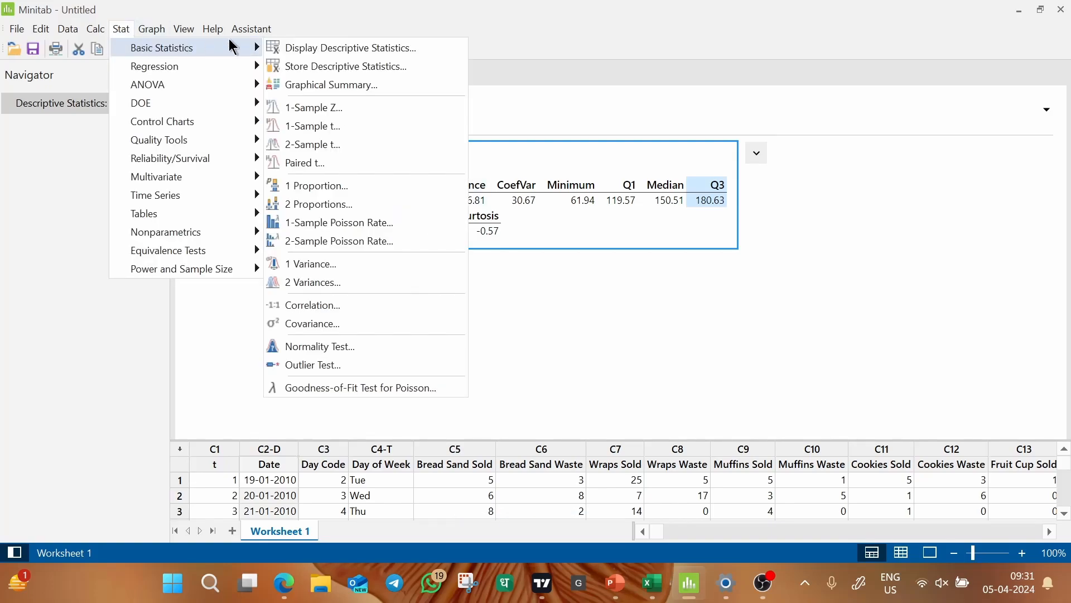
click(294, 44)
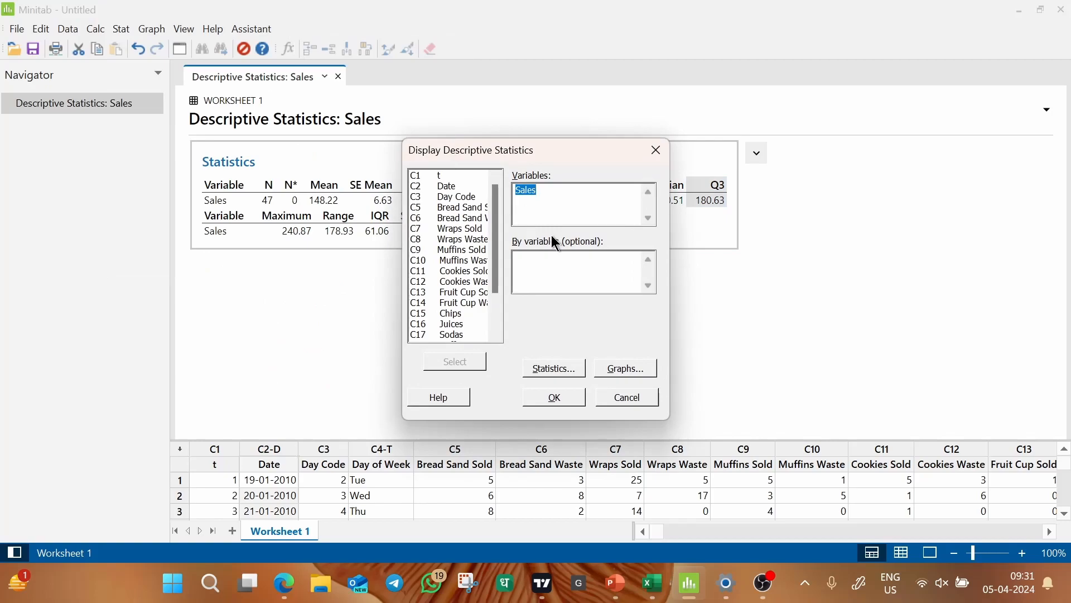
click(565, 270)
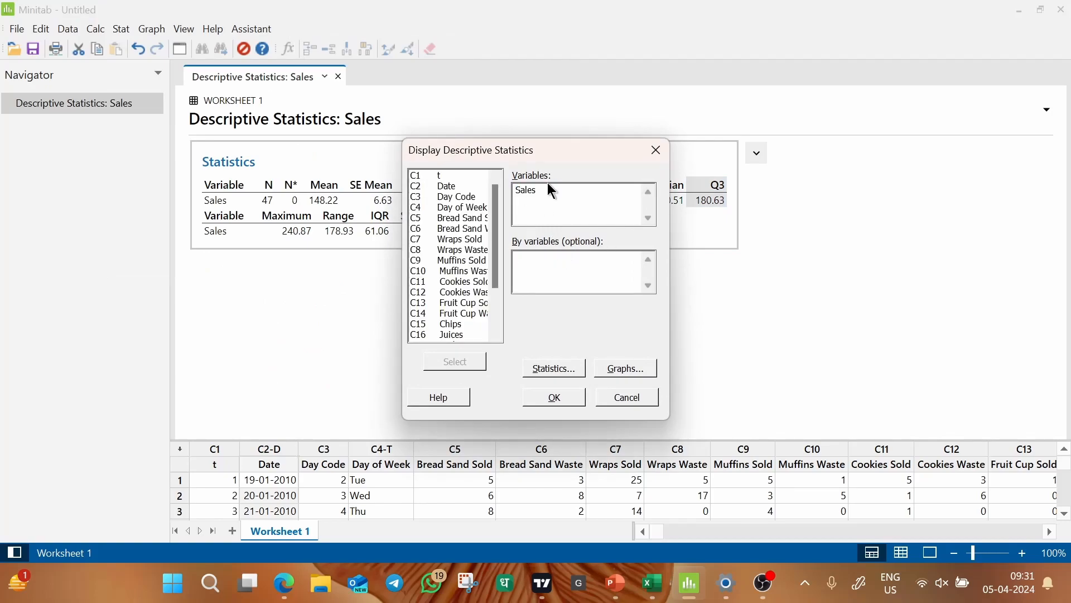
drag(567, 155, 818, 163)
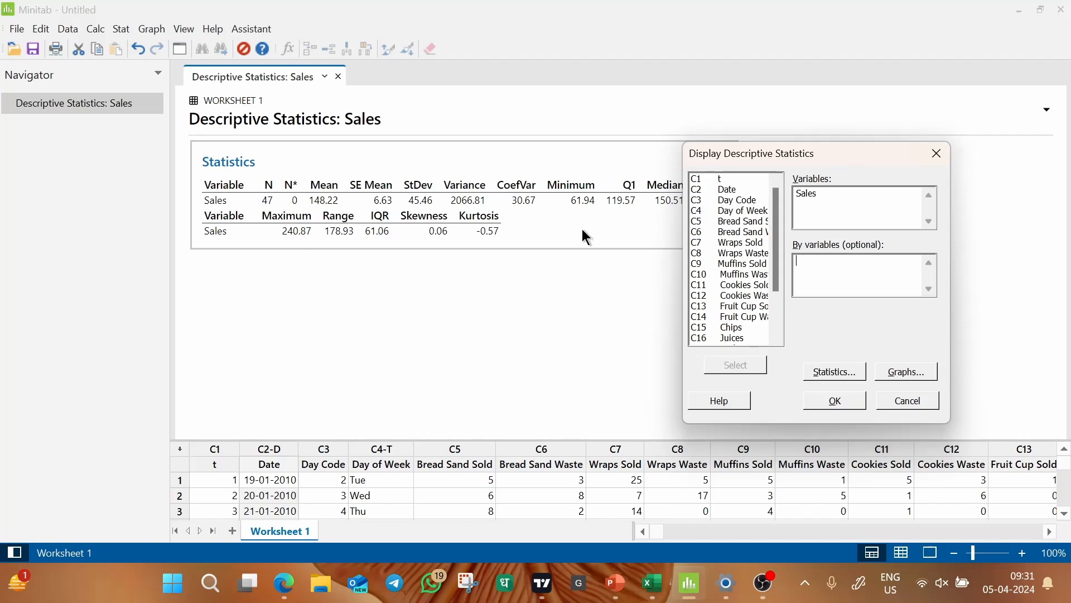
click(779, 338)
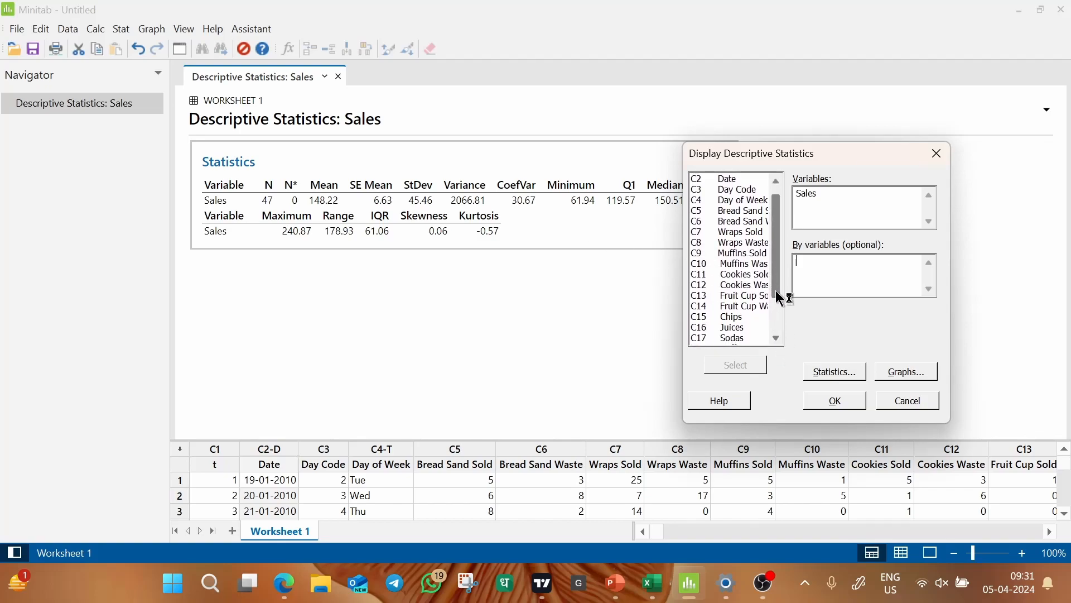
drag(776, 290, 775, 226)
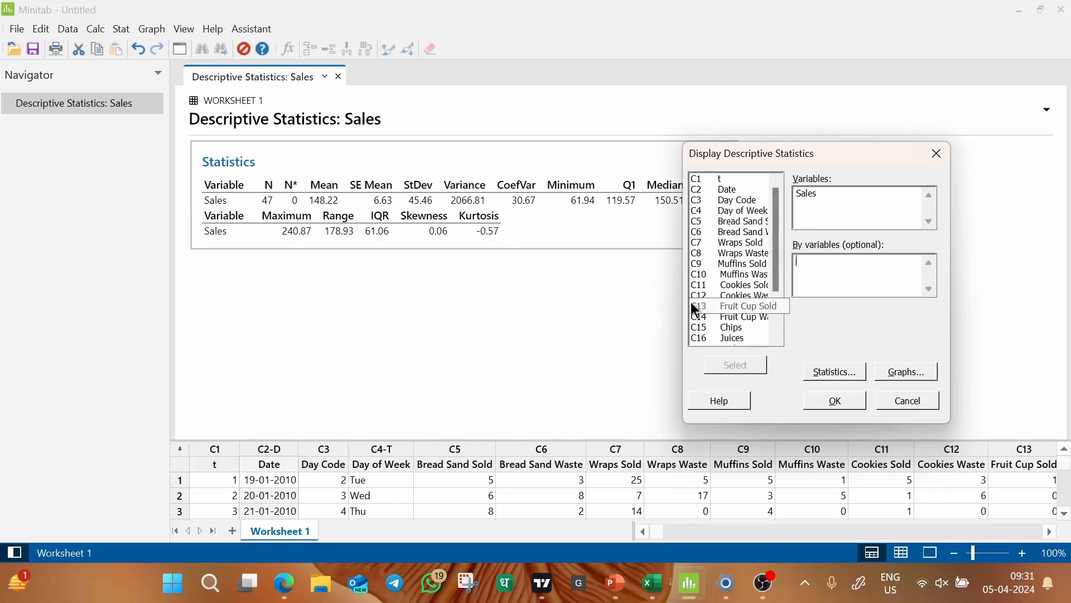
double_click(752, 212)
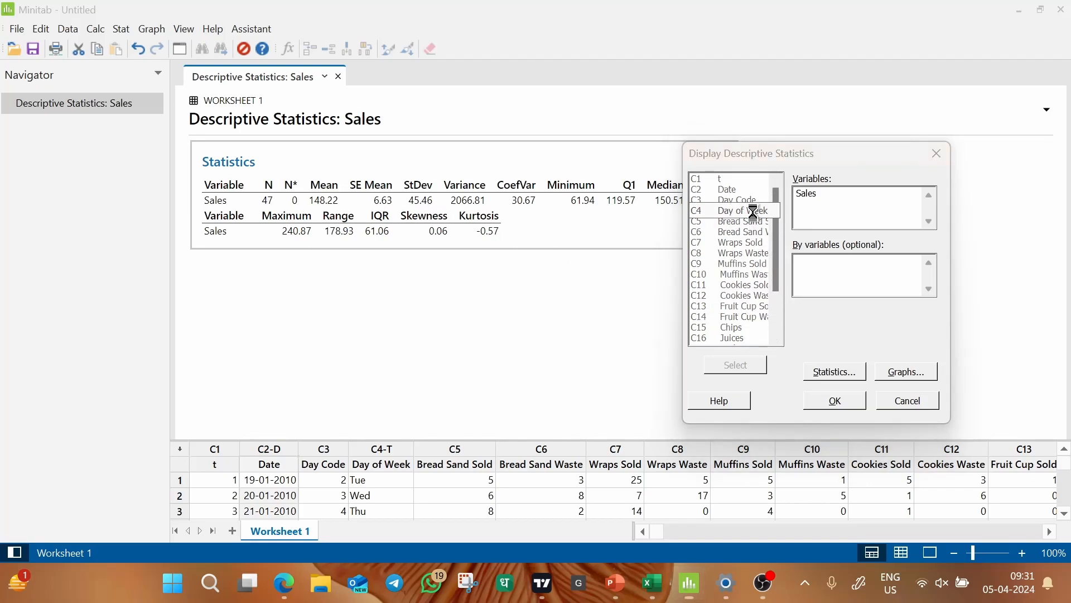
click(813, 267)
double_click(749, 212)
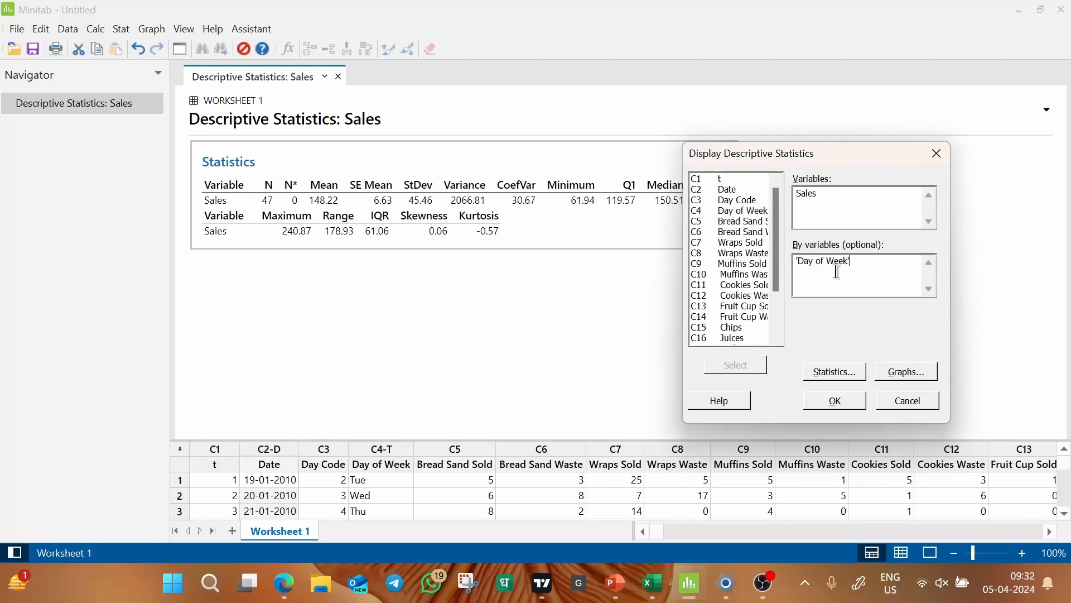
click(827, 401)
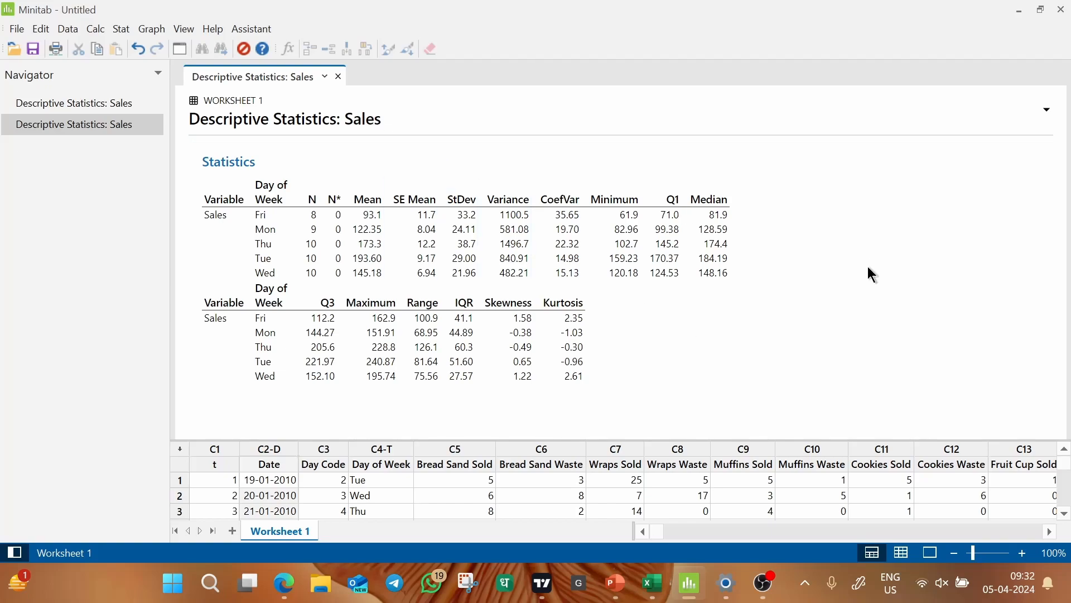
Create a histogram with a fitted normal curve for the Sales variable.
key(XF86AudioMute)
click(161, 37)
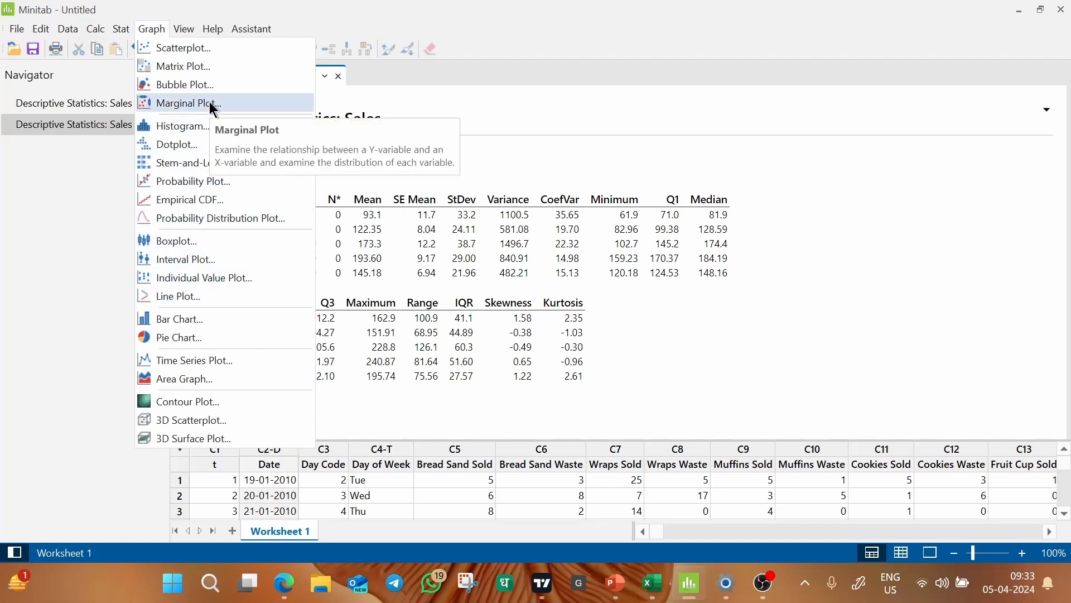
click(200, 129)
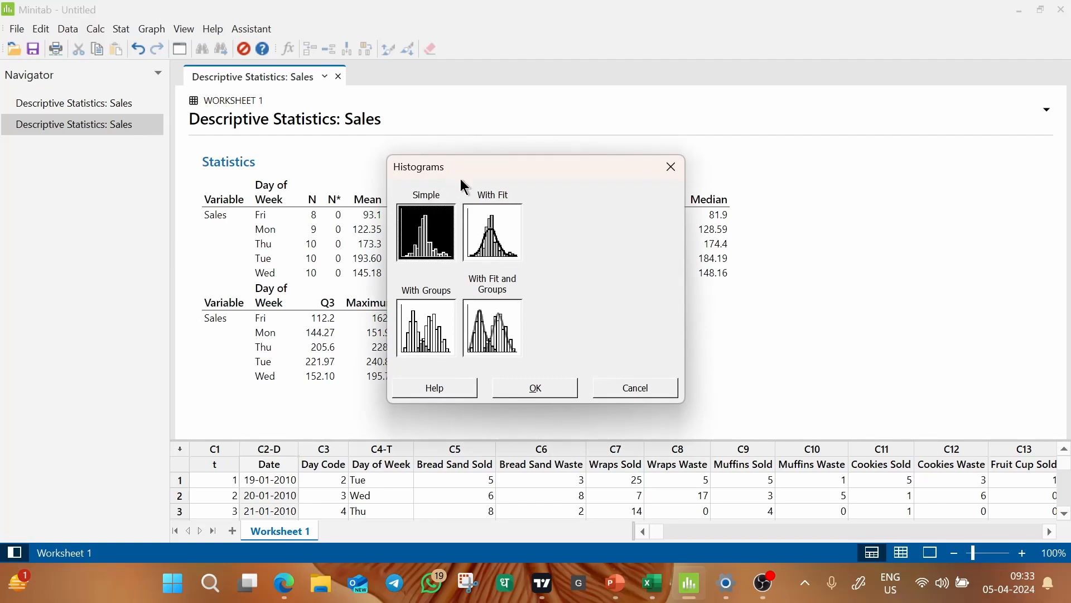
click(494, 229)
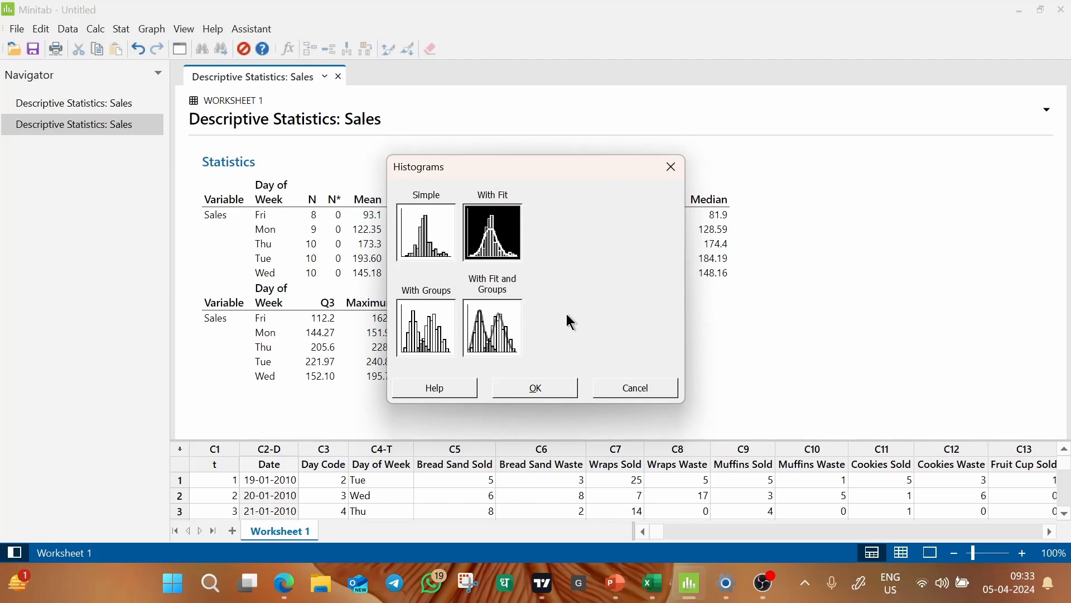
click(533, 387)
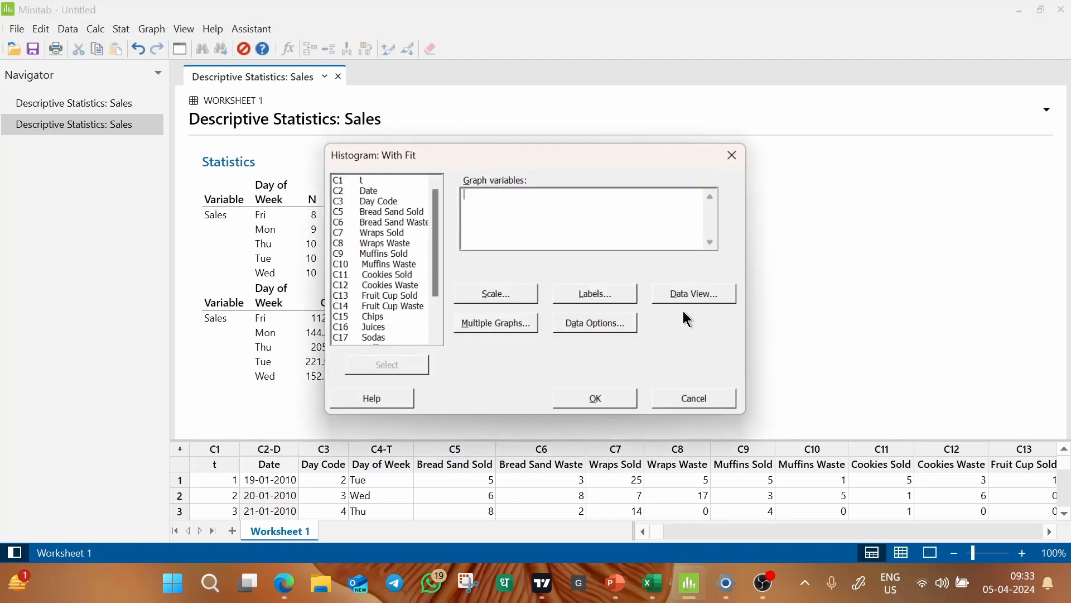
scroll(438, 316, down, 2)
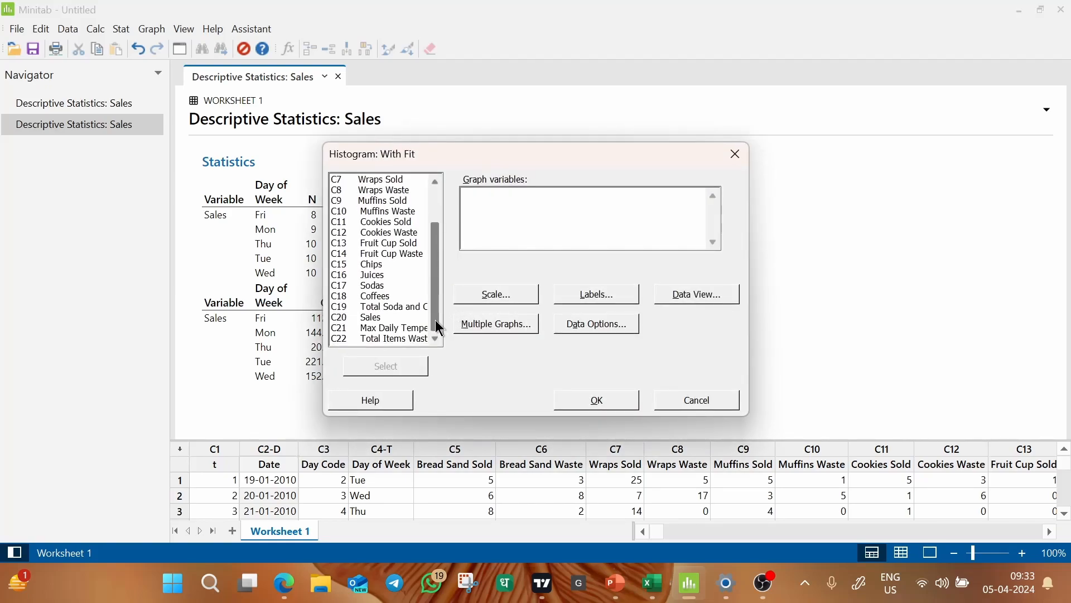
click(368, 320)
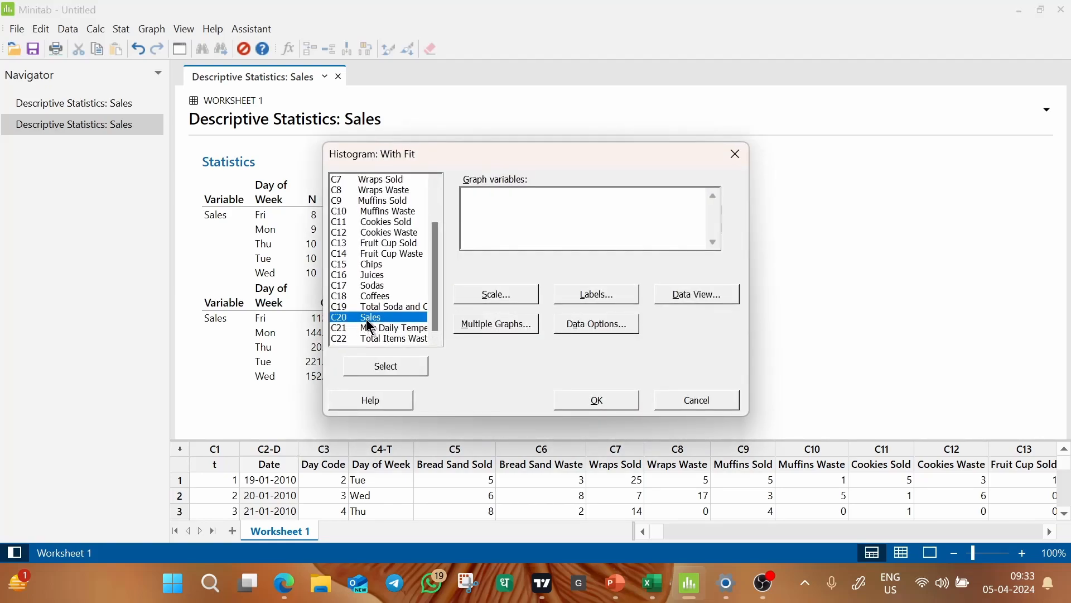
double_click(367, 319)
click(593, 394)
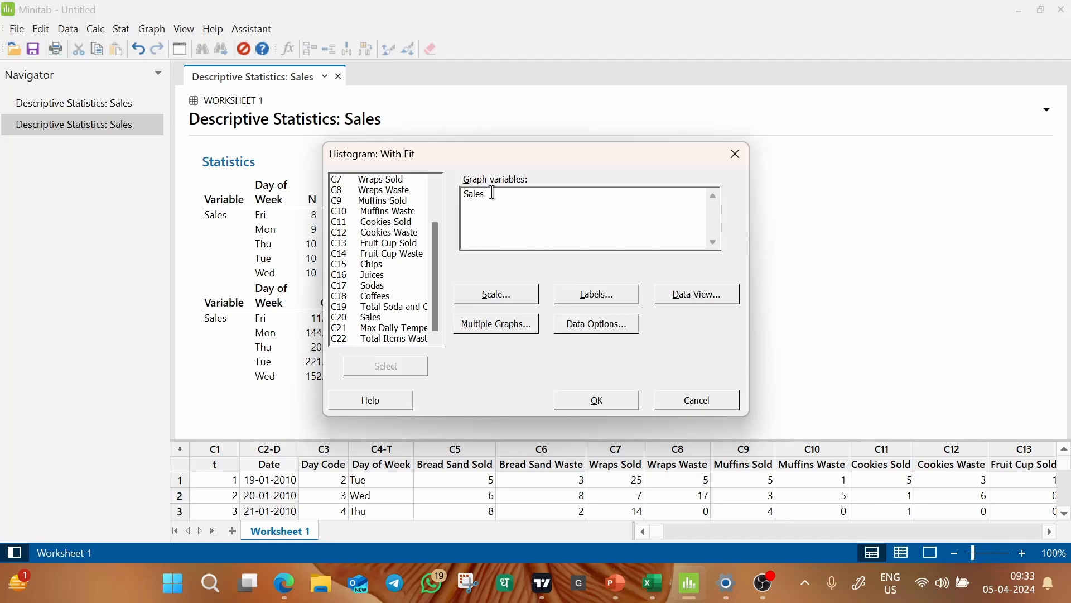
click(561, 398)
Review the Sales histogram against the overall Sales statistics and the statistics by day of week.
scroll(565, 286, down, 1)
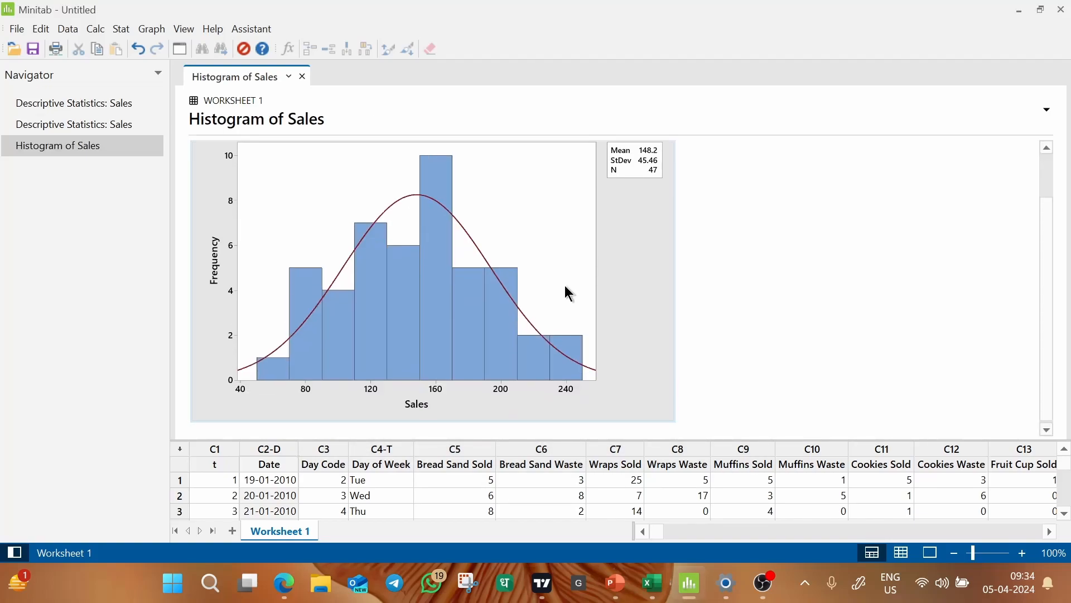
scroll(566, 287, up, 1)
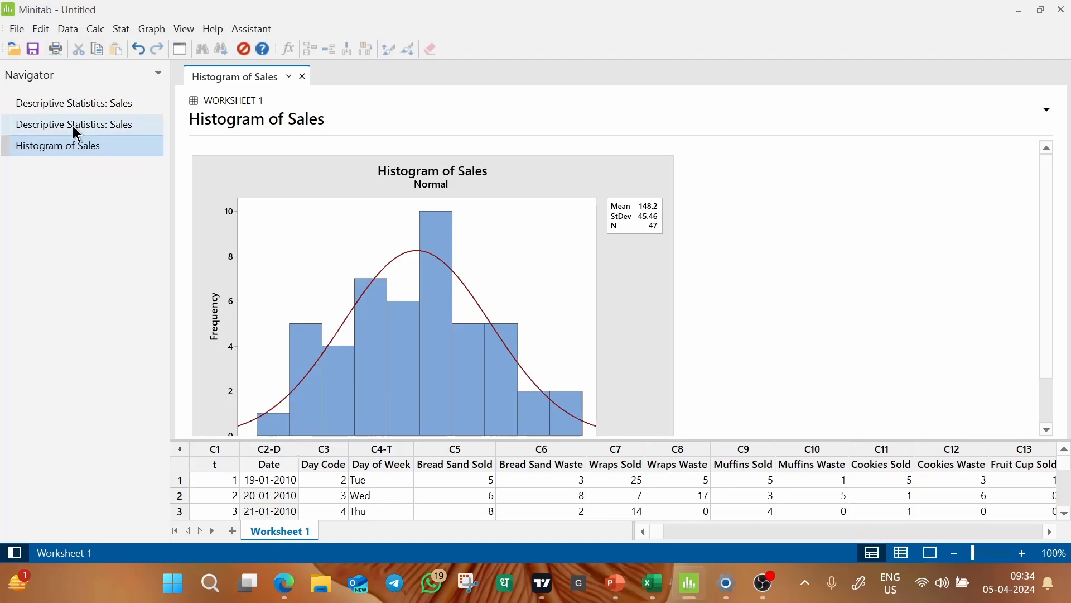
click(83, 104)
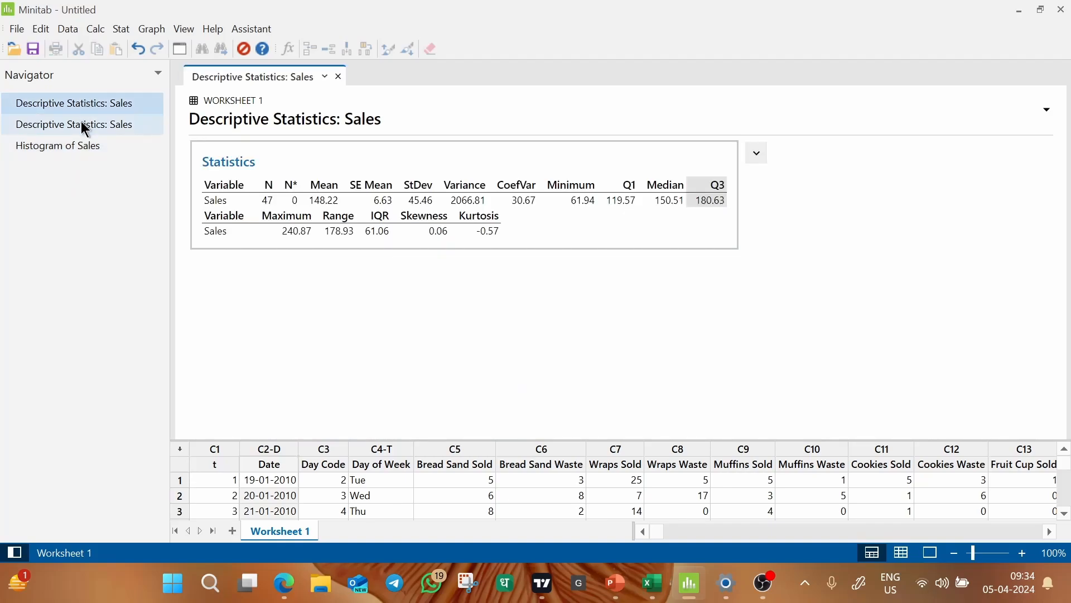
click(82, 123)
click(82, 109)
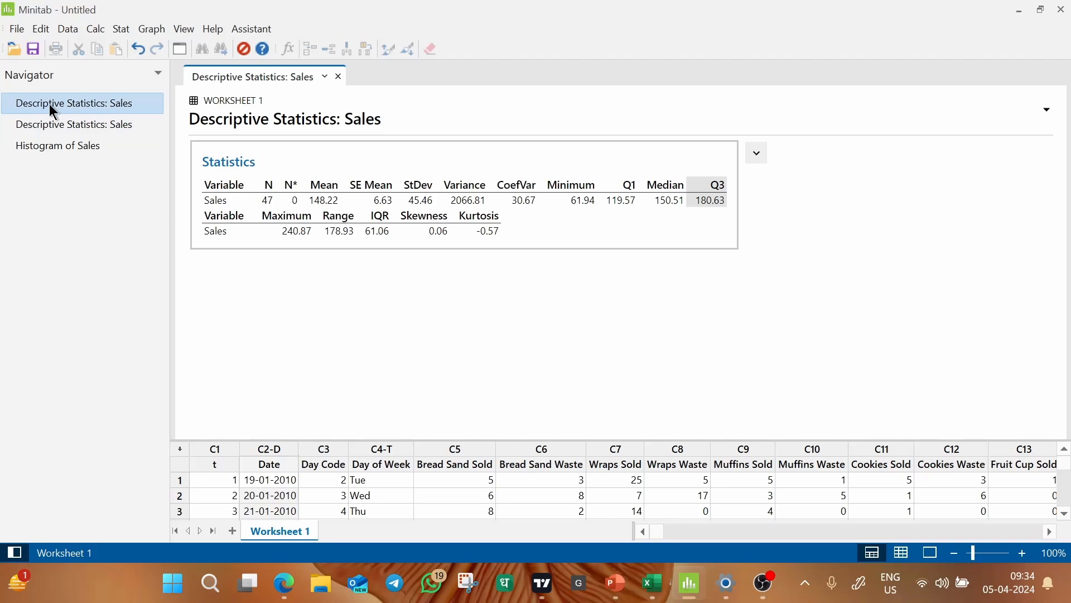
click(64, 123)
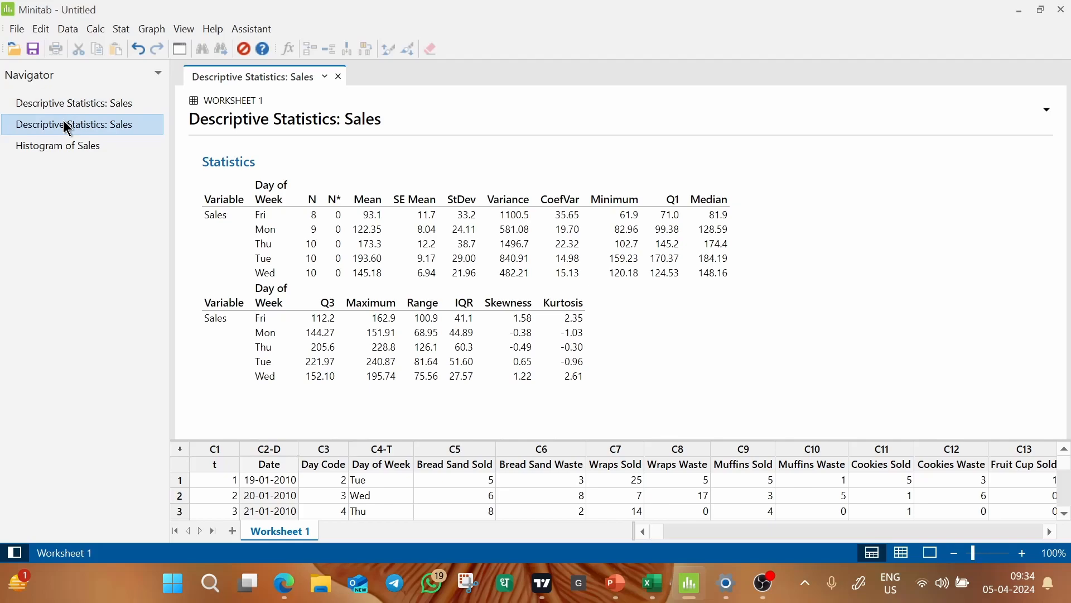
click(72, 143)
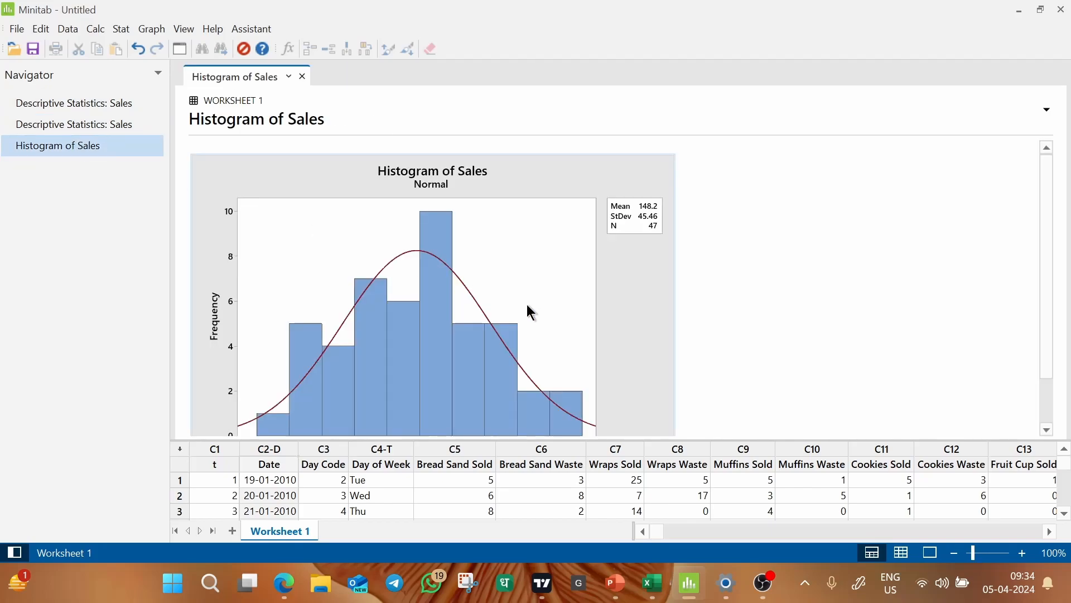
scroll(531, 312, down, 2)
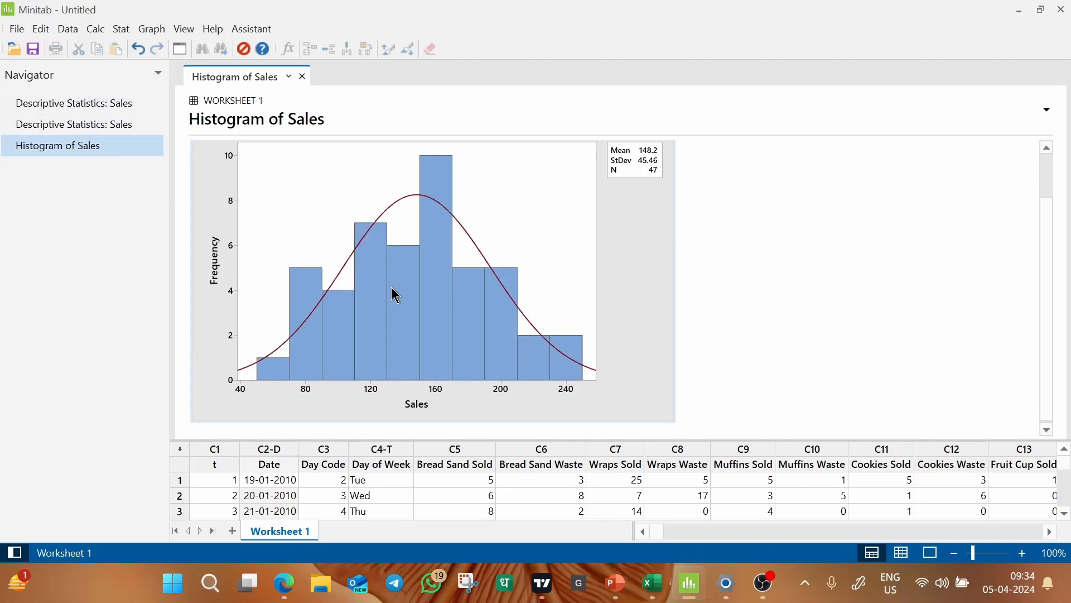
scroll(720, 285, up, 2)
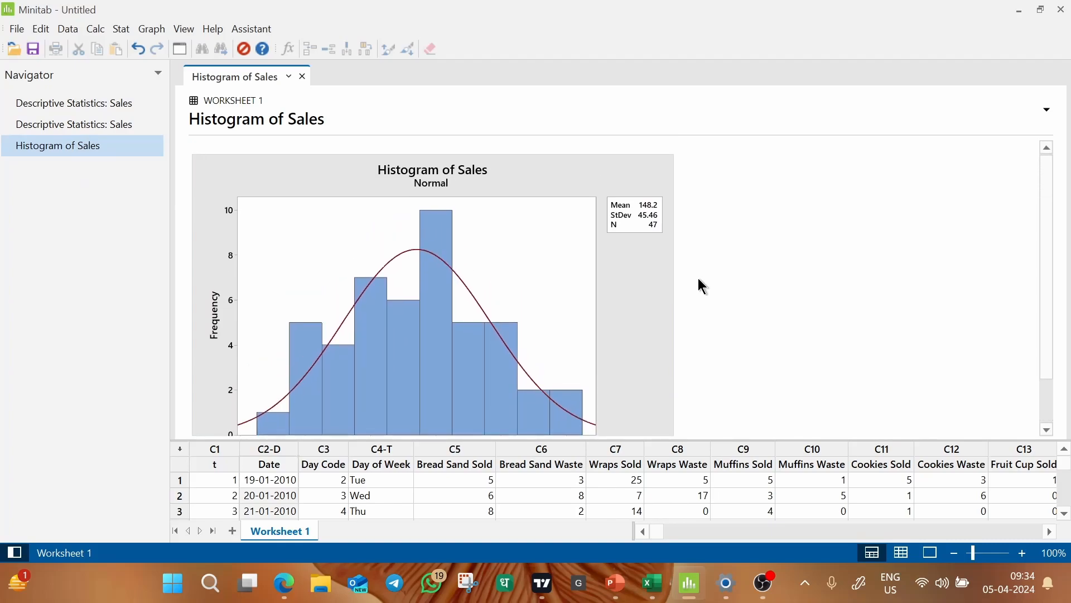
scroll(780, 287, down, 2)
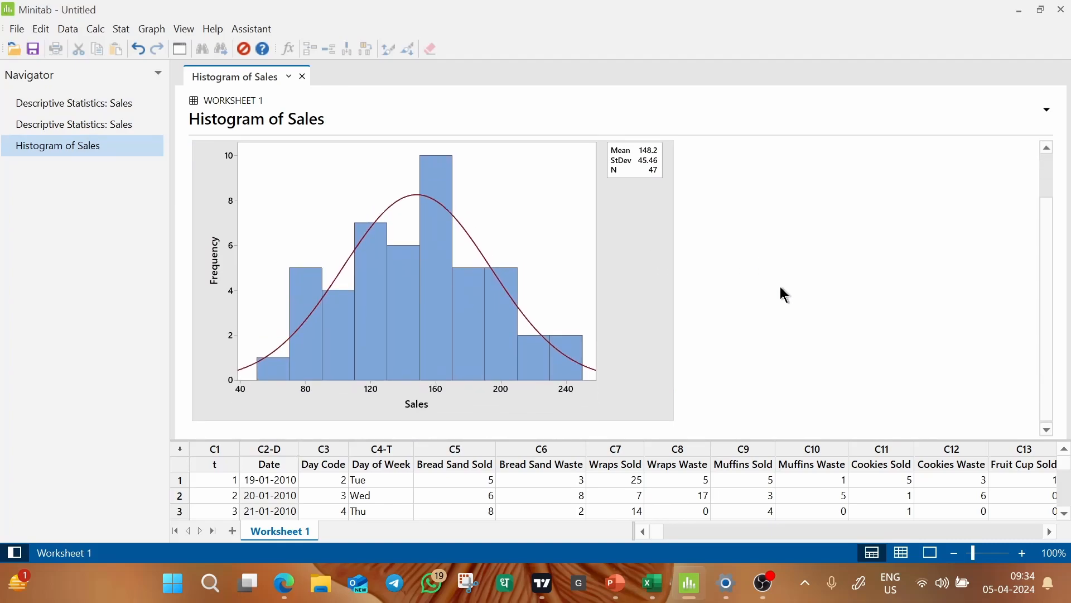
click(637, 255)
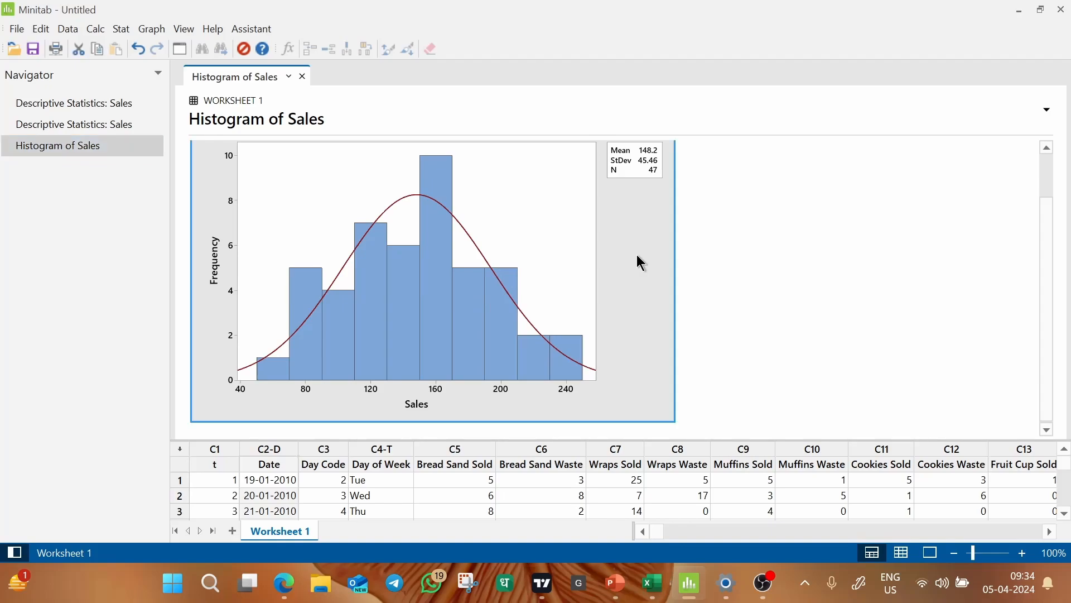
double_click(639, 258)
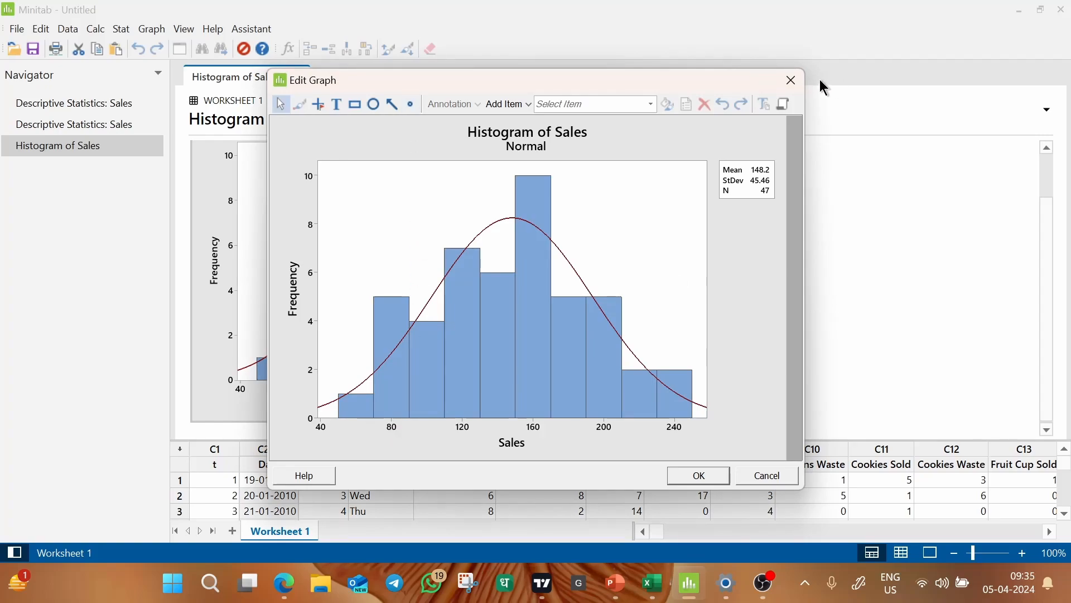
click(791, 81)
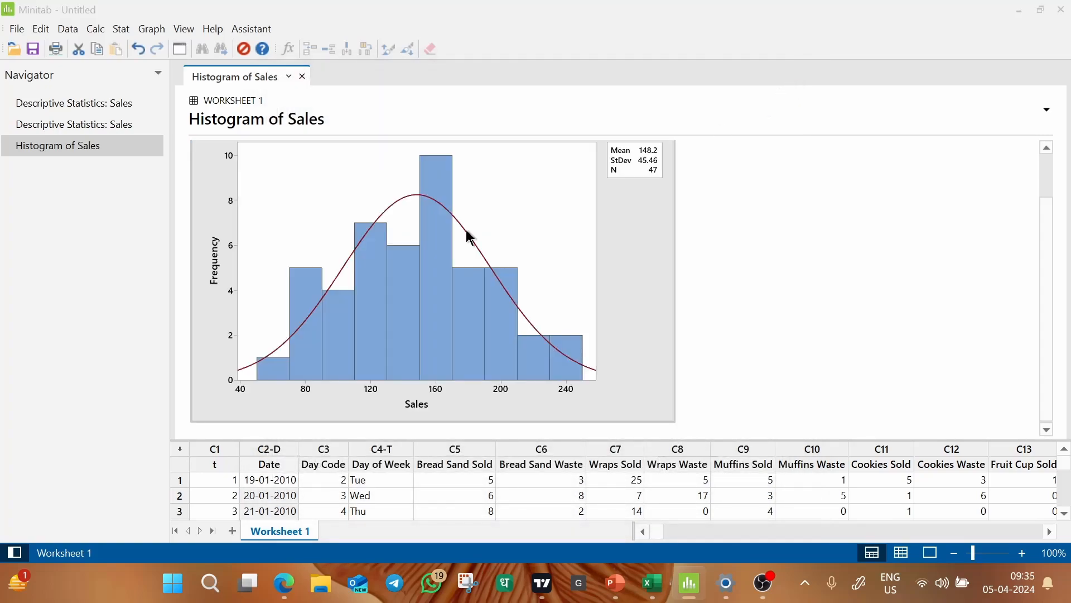
Open the Sales histogram for editing and switch its X scale from automatic to specified major tick positions.
double_click(467, 229)
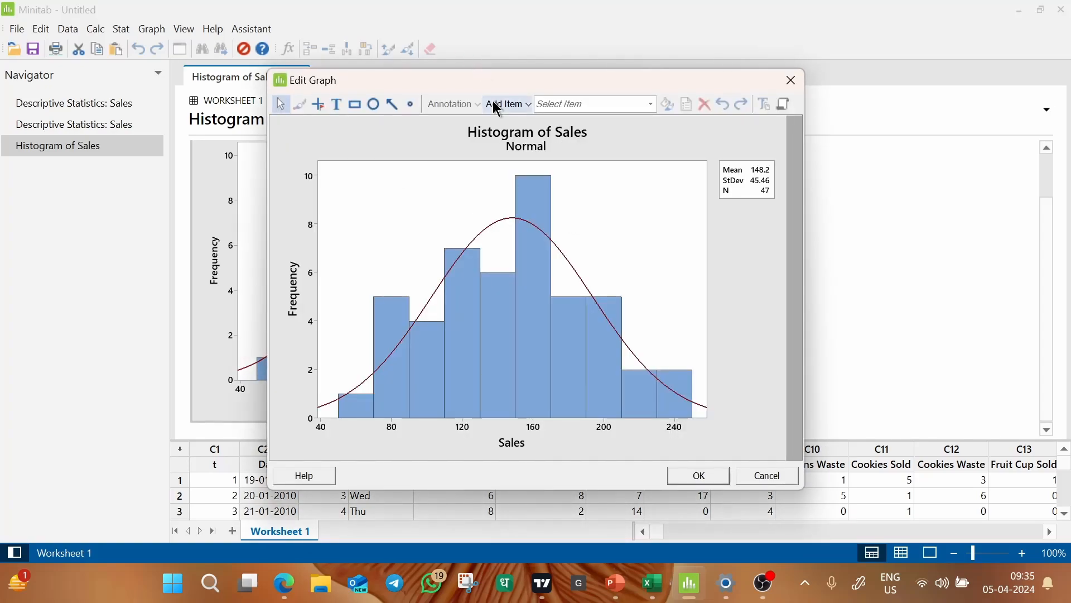
drag(527, 87, 480, 52)
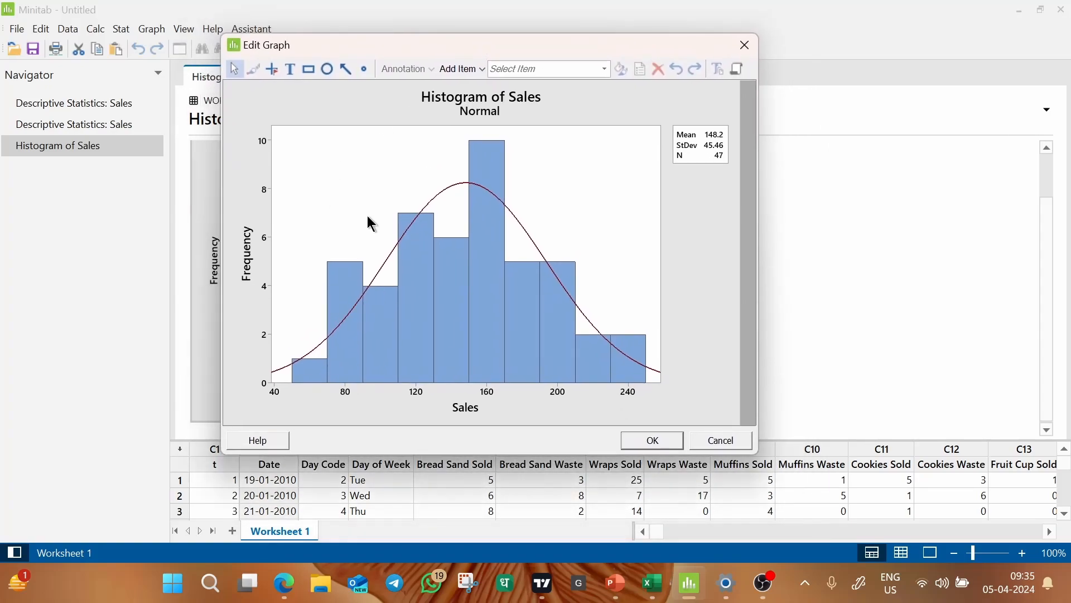
double_click(345, 390)
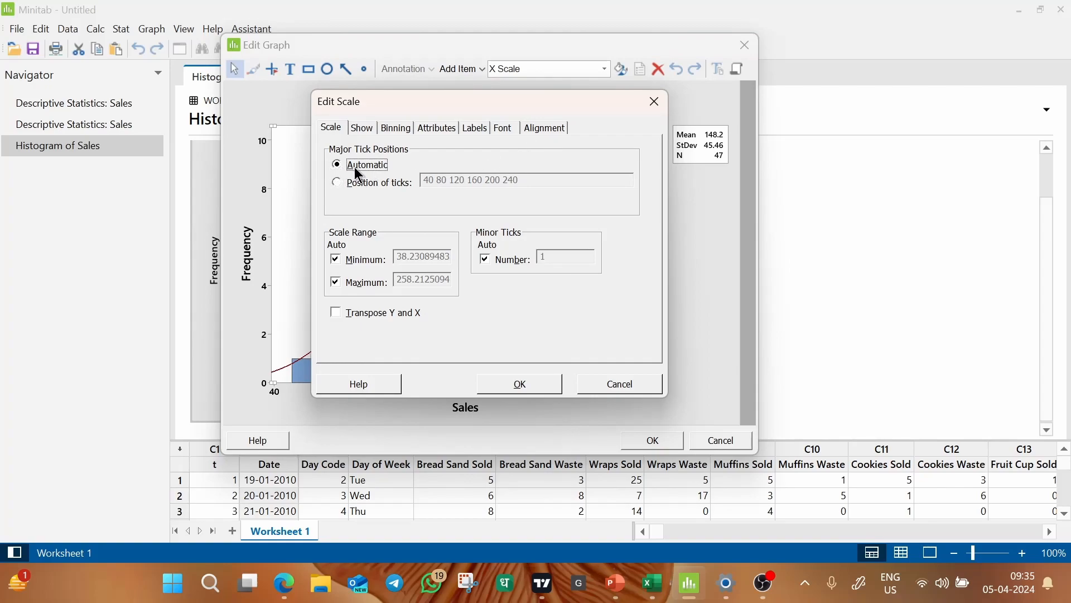
click(337, 183)
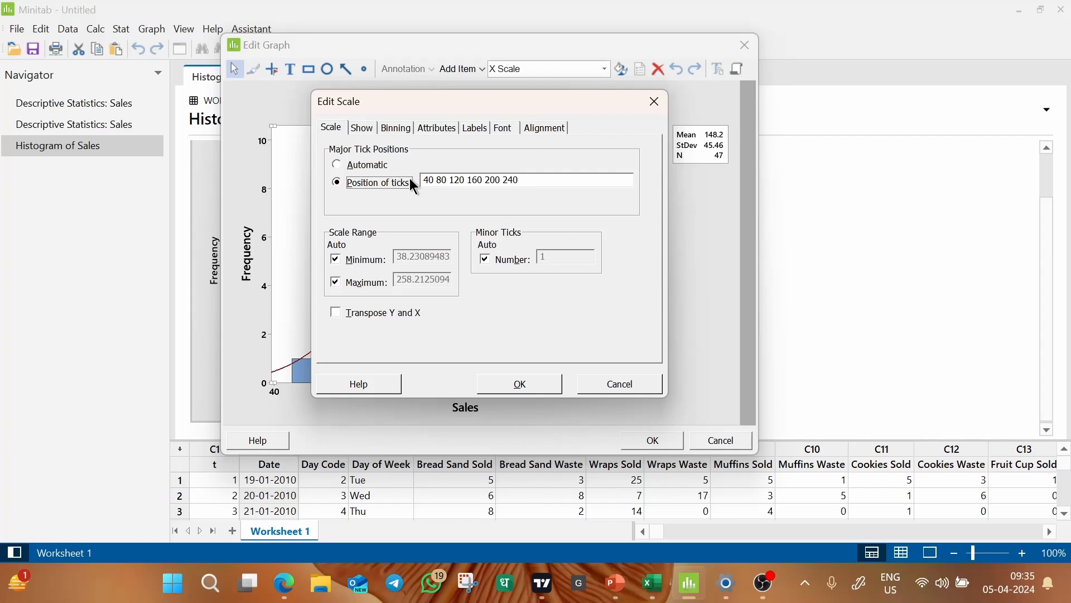
drag(443, 105, 782, 94)
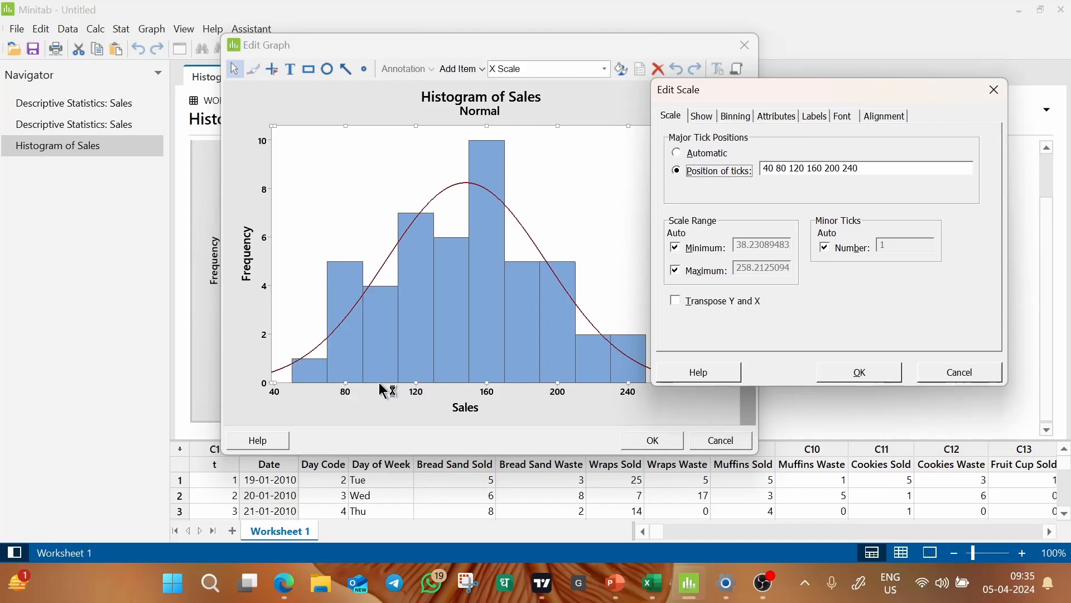
click(343, 268)
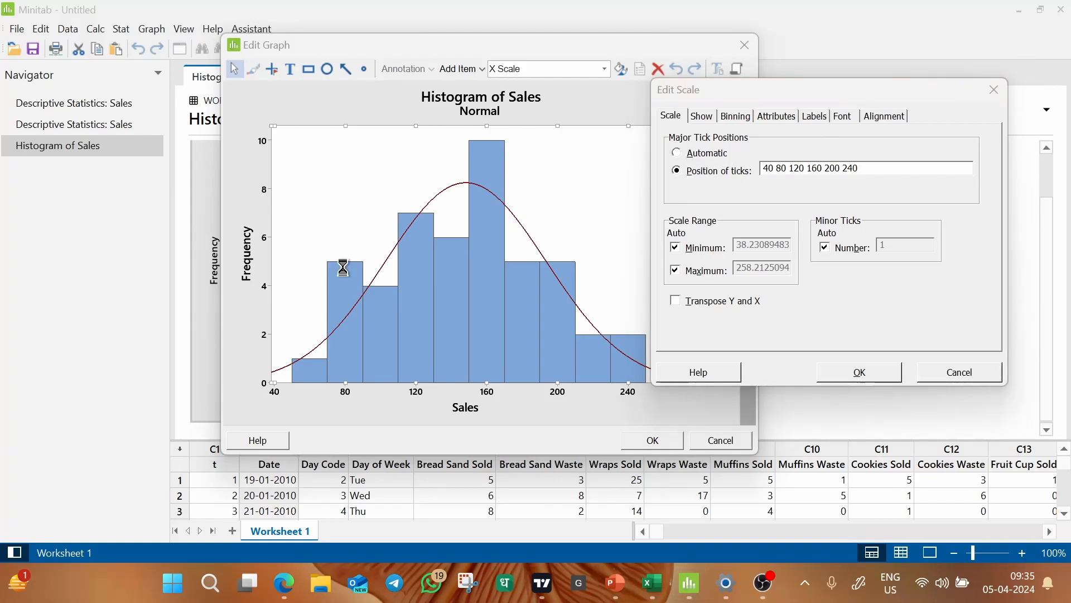
key(XF86AudioMute)
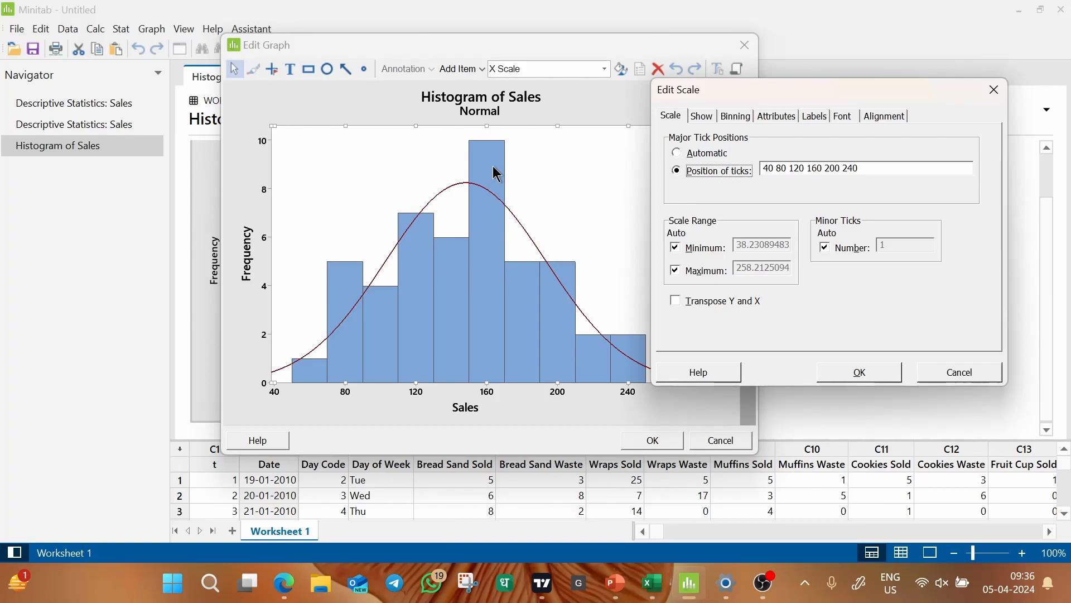
click(780, 168)
drag(780, 168, 891, 176)
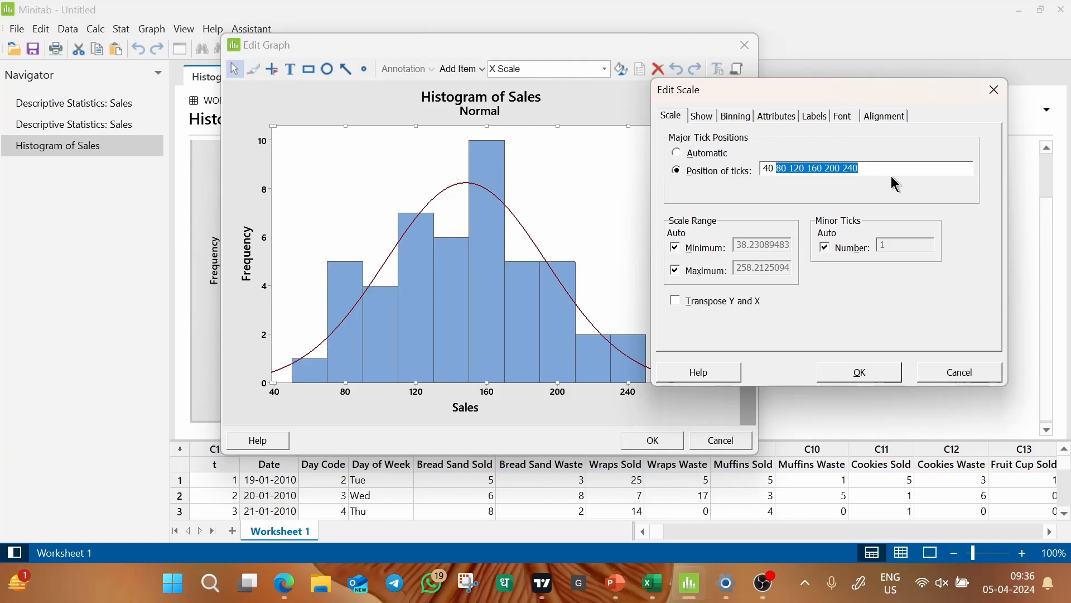
text(60 80 100 )
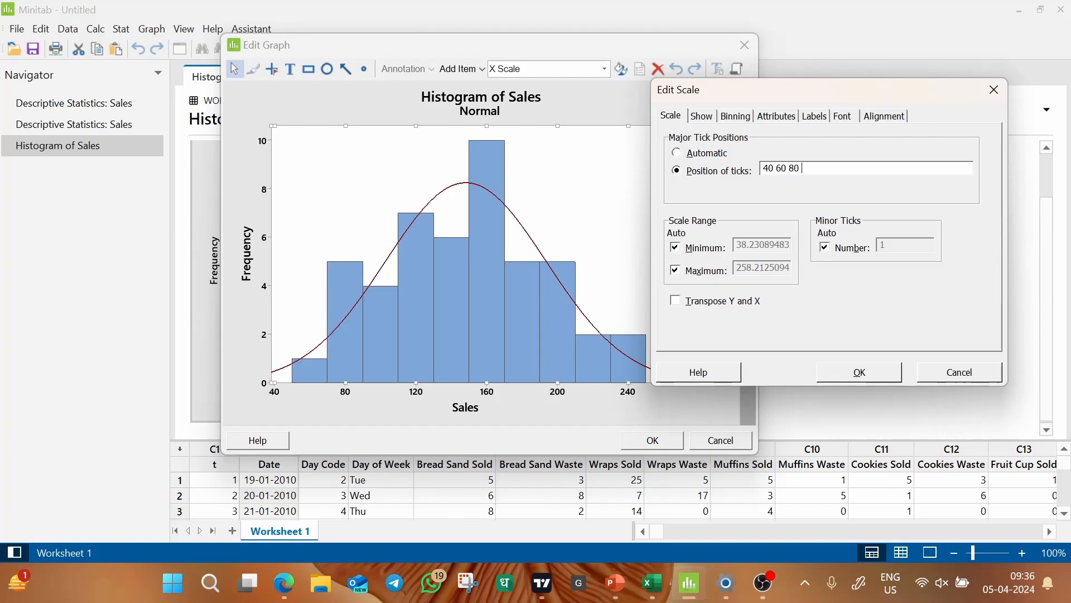
text(120 140 160 180 200 220 240)
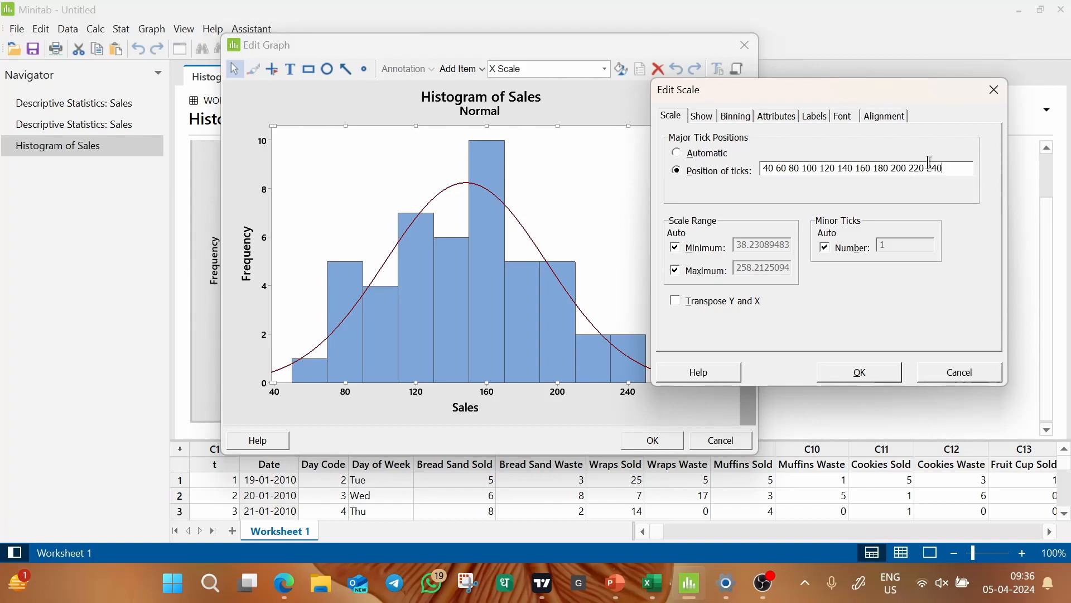
click(787, 169)
click(871, 374)
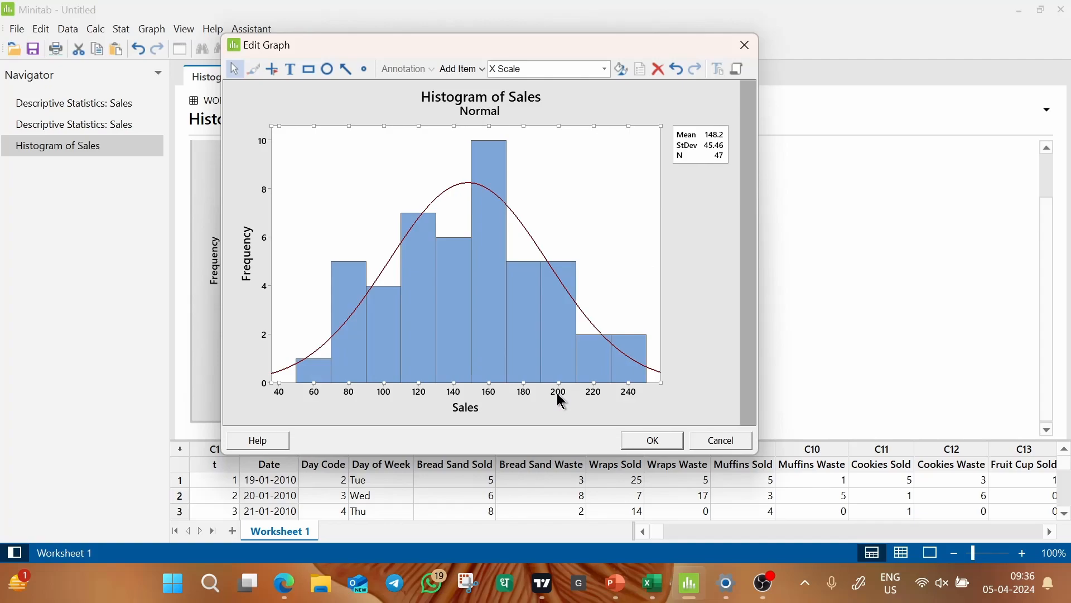
key(XF86AudioMute)
key(Return)
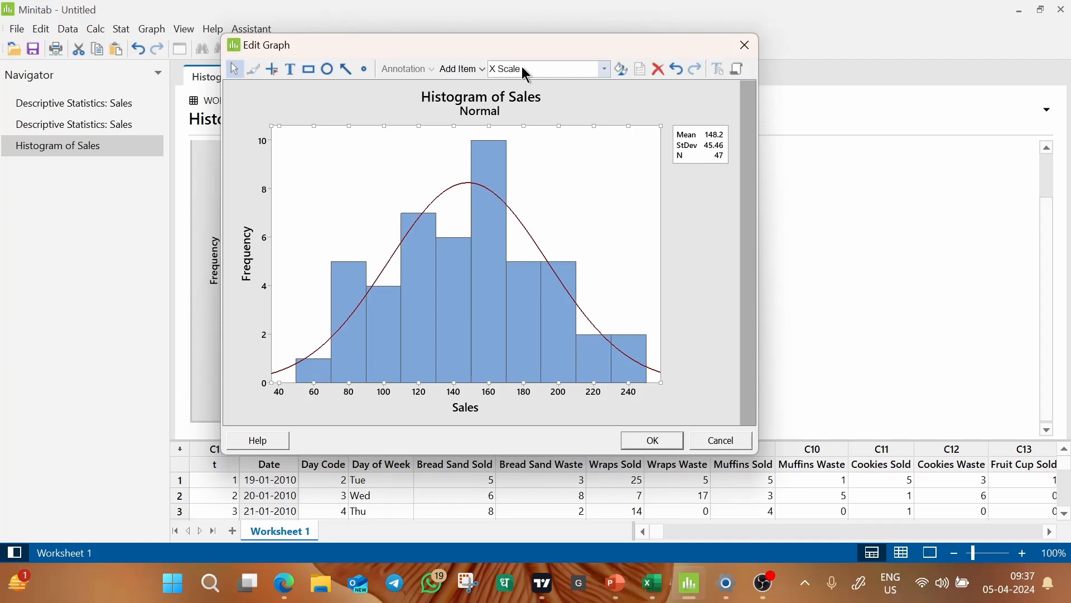
Move the histogram editor aside and create a Pareto chart with Day of Week as the attribute data.
drag(517, 48, 831, 48)
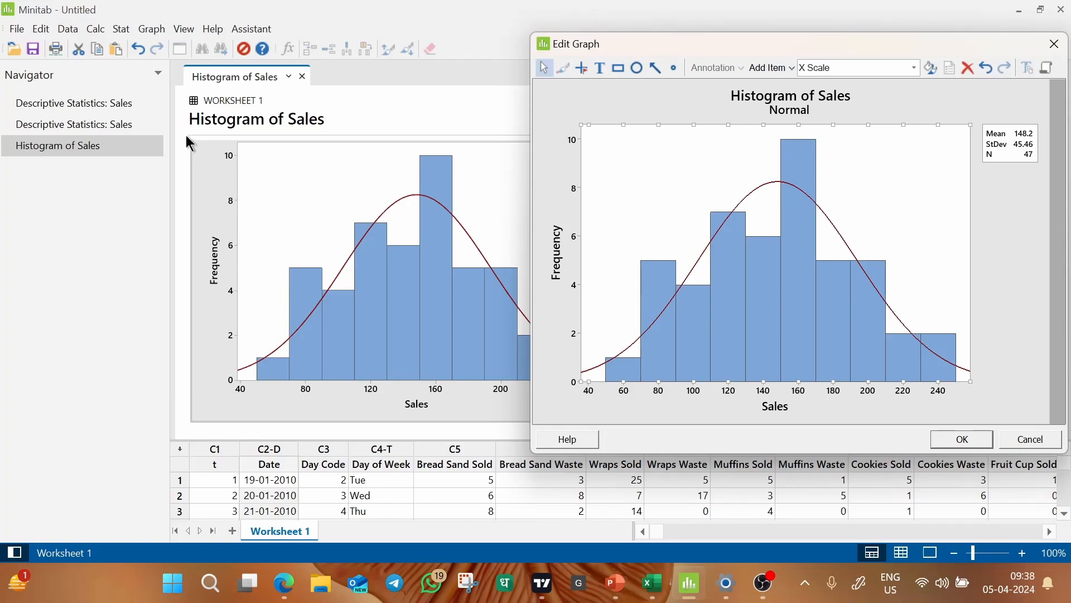
click(122, 29)
mouse_move(167, 144)
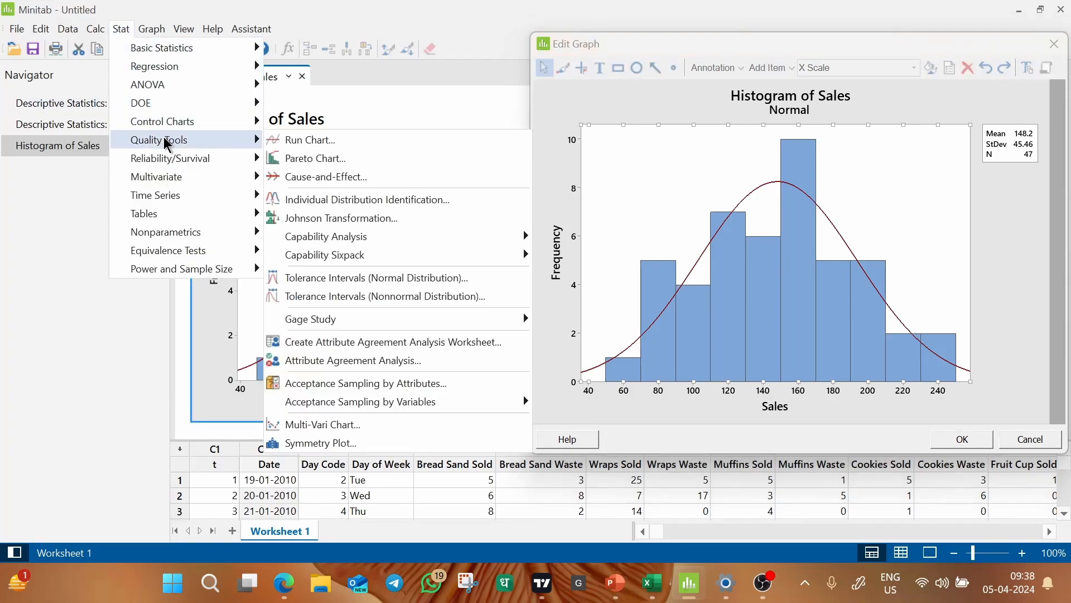
click(313, 158)
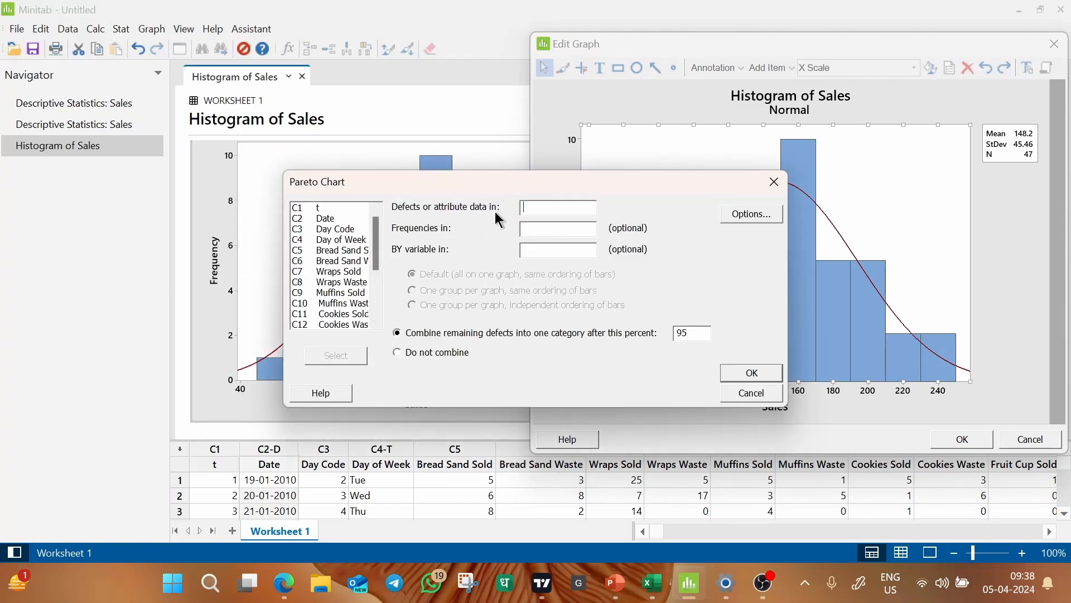
click(328, 241)
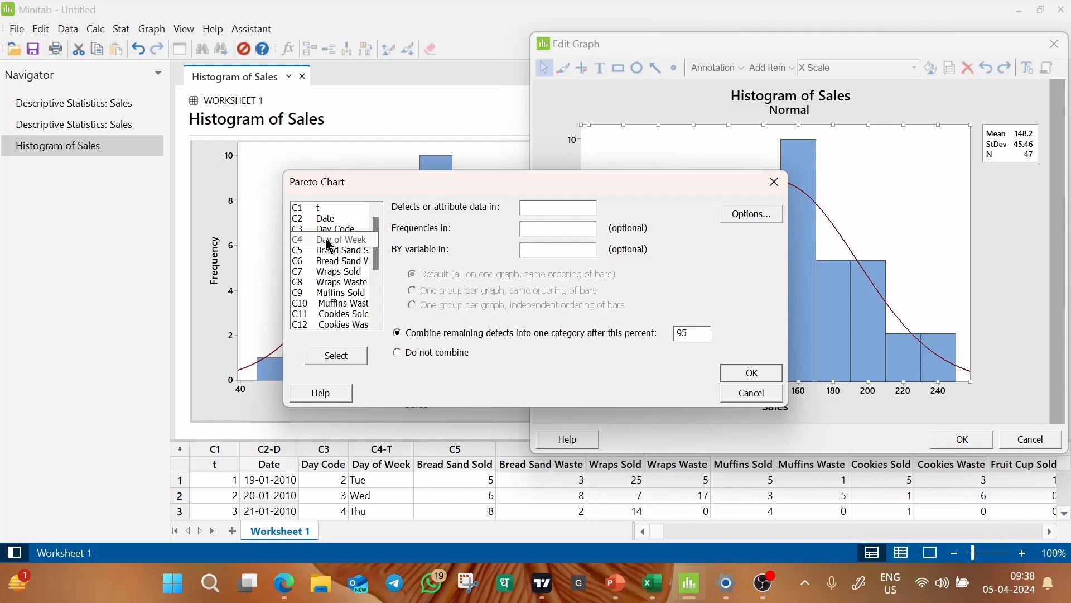
double_click(329, 245)
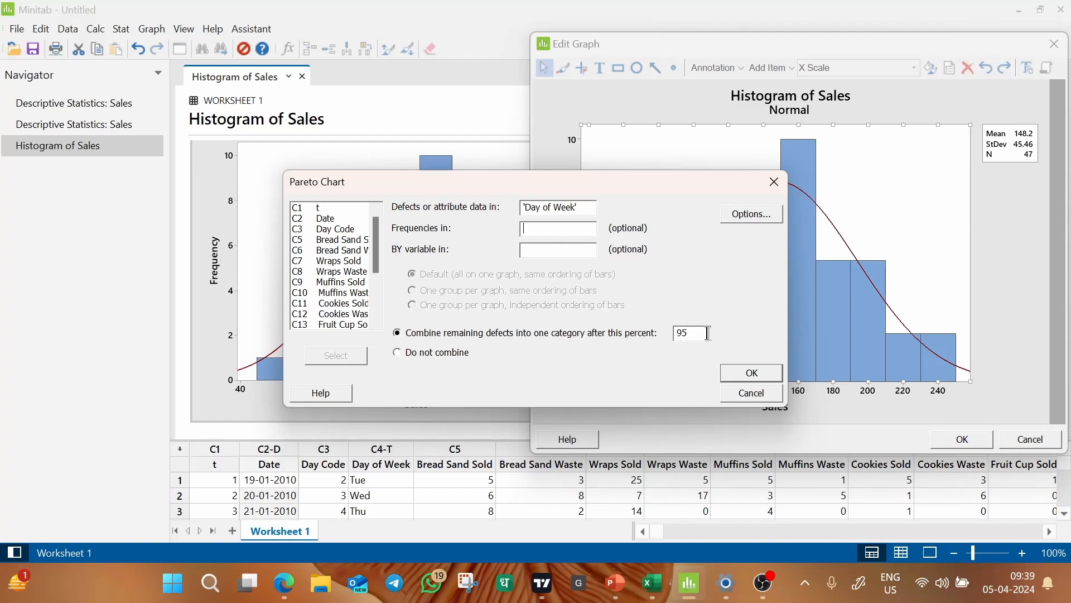
click(749, 373)
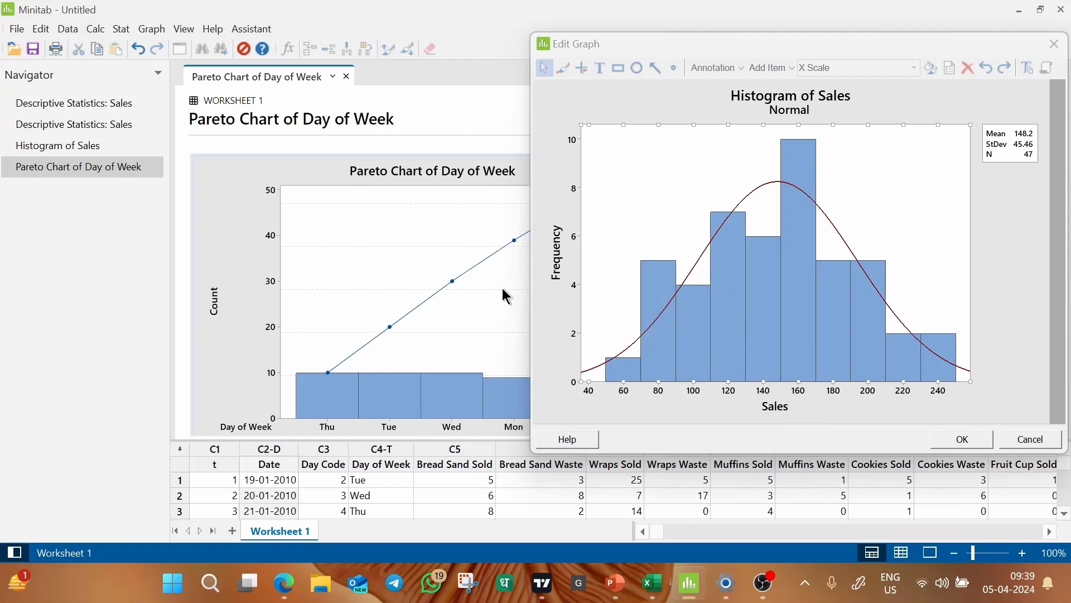
Open the Day of Week Pareto chart for editing and place it side by side with the Sales histogram.
double_click(294, 171)
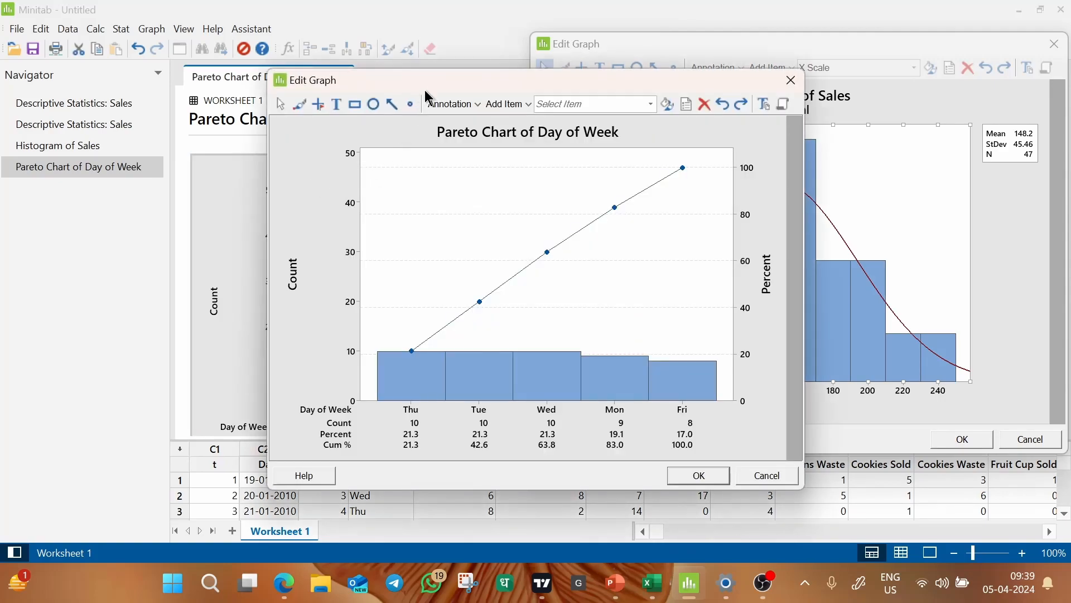
drag(427, 91, 170, 40)
drag(615, 43, 629, 40)
drag(413, 50, 431, 49)
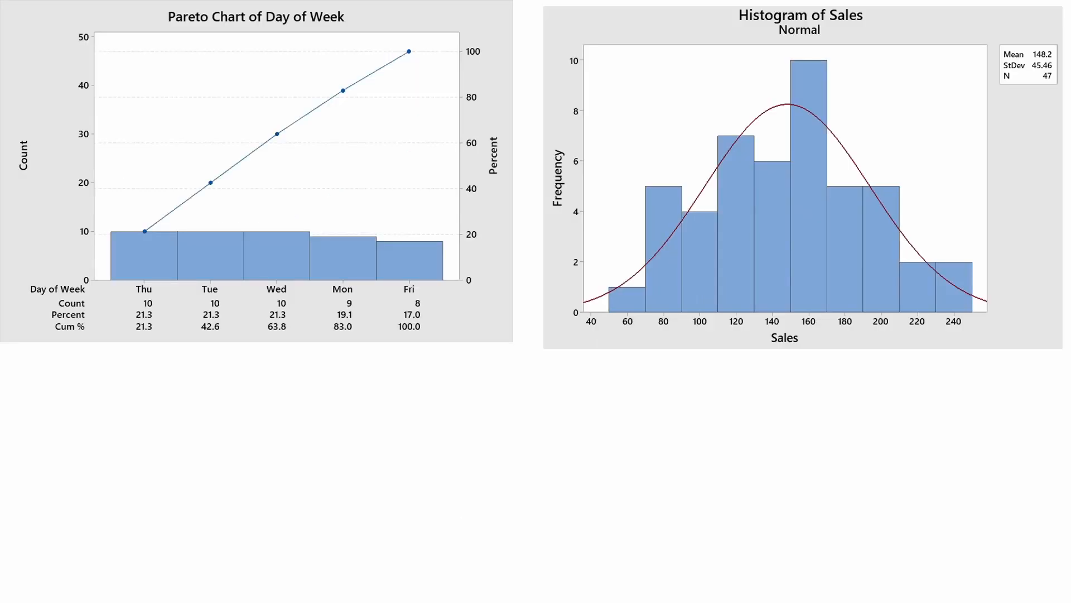
On the whiteboard, put a check mark under both charts, start point 1 and underline Thu, Tue and Wed on the Pareto chart.
drag(196, 364, 223, 346)
drag(777, 365, 827, 347)
drag(49, 421, 58, 439)
drag(133, 298, 304, 295)
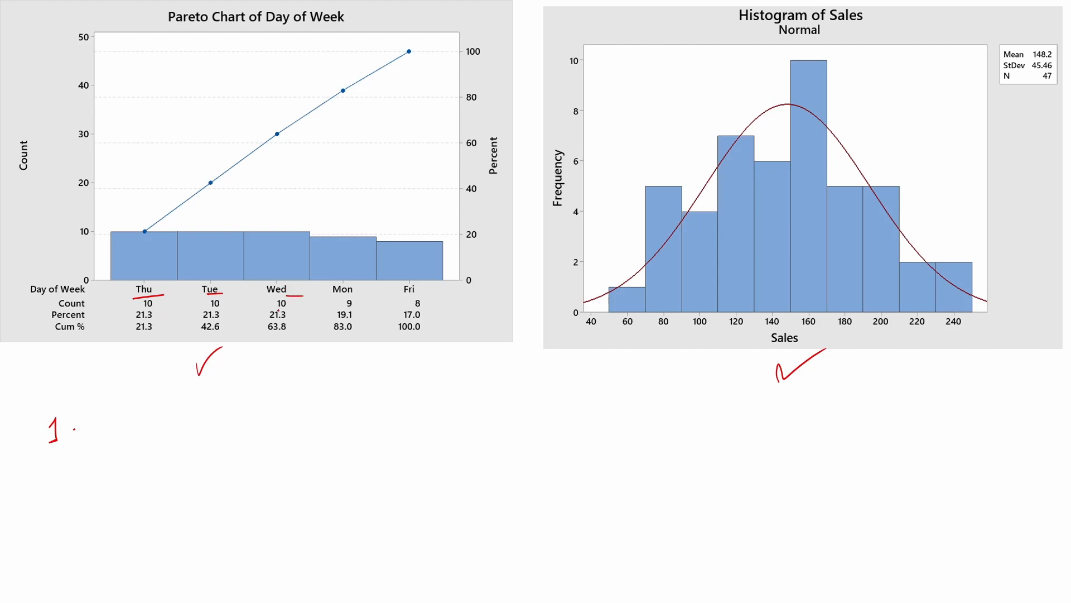
Handwrite "X-axis → Categor" as point 1 beneath the Pareto chart.
mouse_move(107, 414)
mouse_down()
mouse_move(130, 435)
mouse_move(105, 438)
mouse_up()
drag(136, 425, 193, 428)
mouse_move(190, 417)
mouse_down()
mouse_move(184, 431)
mouse_move(200, 429)
mouse_up()
mouse_move(214, 415)
mouse_down()
mouse_move(204, 428)
mouse_move(256, 418)
mouse_move(245, 427)
mouse_move(293, 431)
mouse_up()
drag(302, 405, 305, 432)
drag(293, 419, 308, 417)
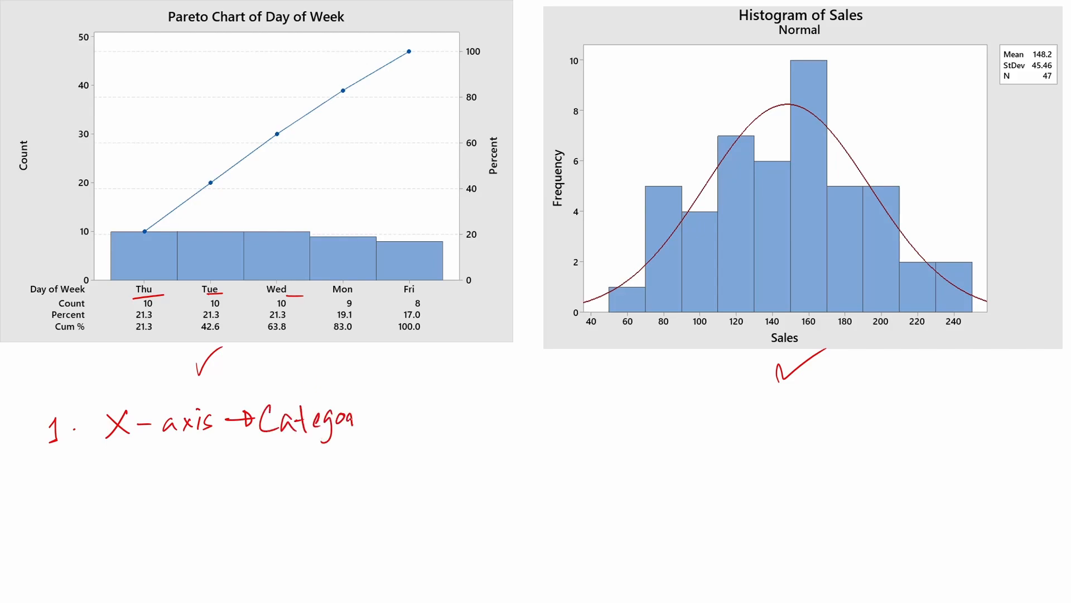